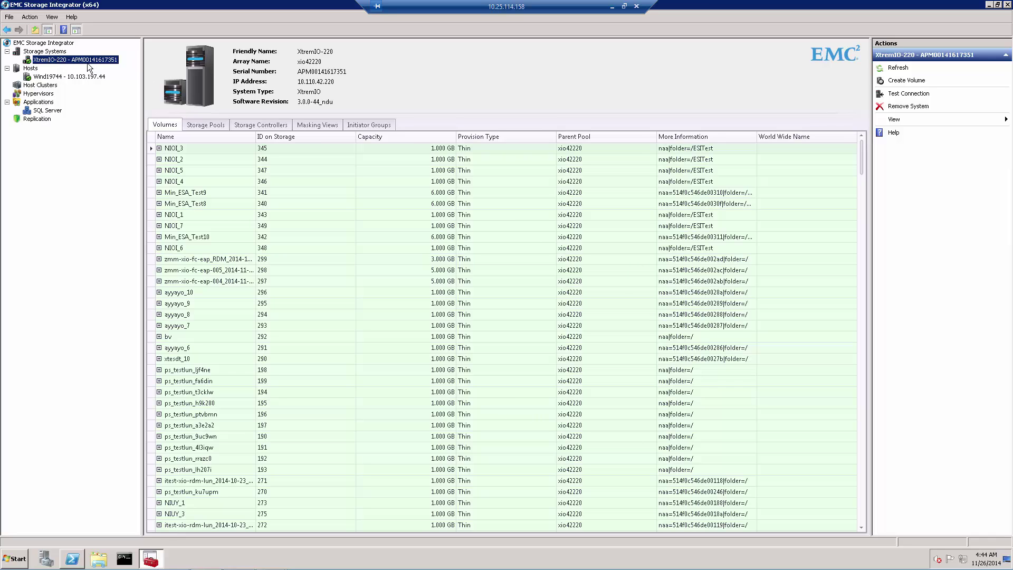
- Move up from XtremIO-220 to the Storage Systems overview listing XtremIO-220
key(Up)
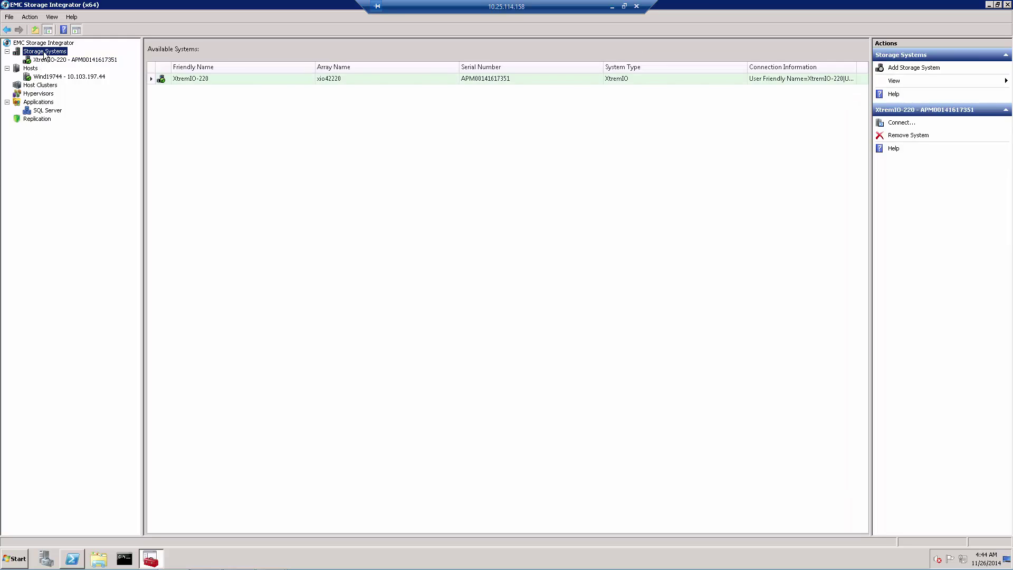
click(895, 69)
click(594, 201)
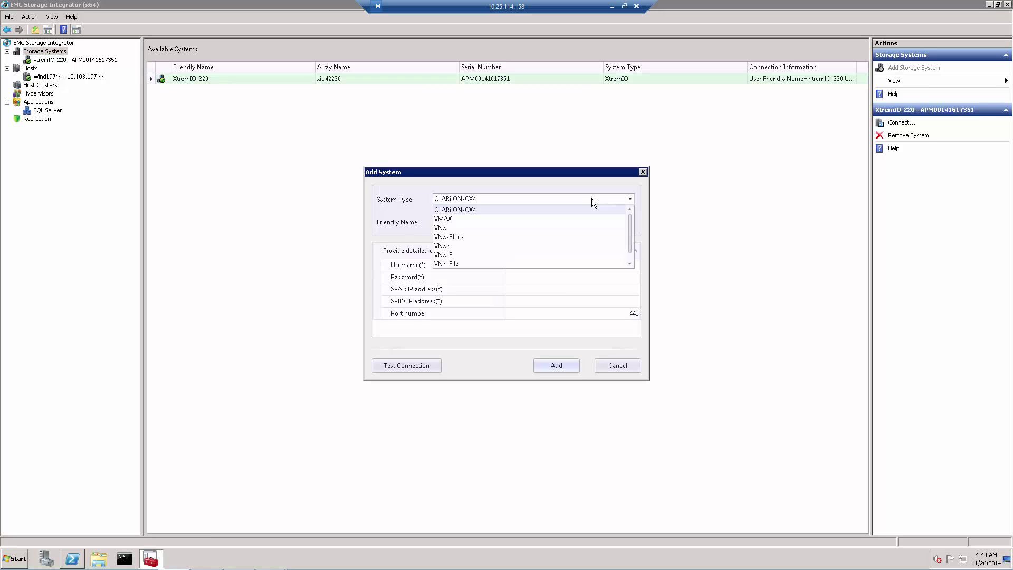
scroll(545, 224, down, 1)
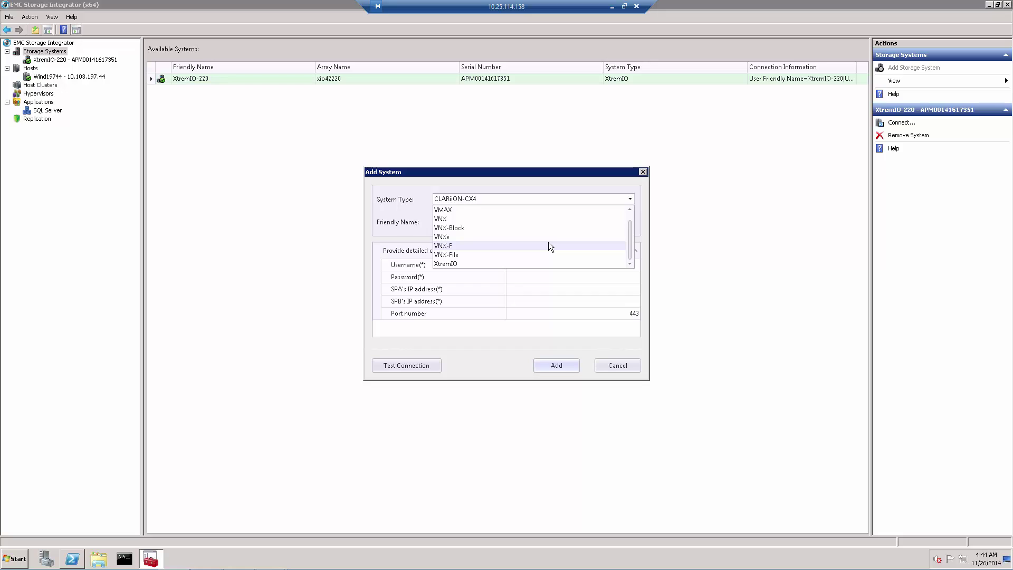
click(456, 264)
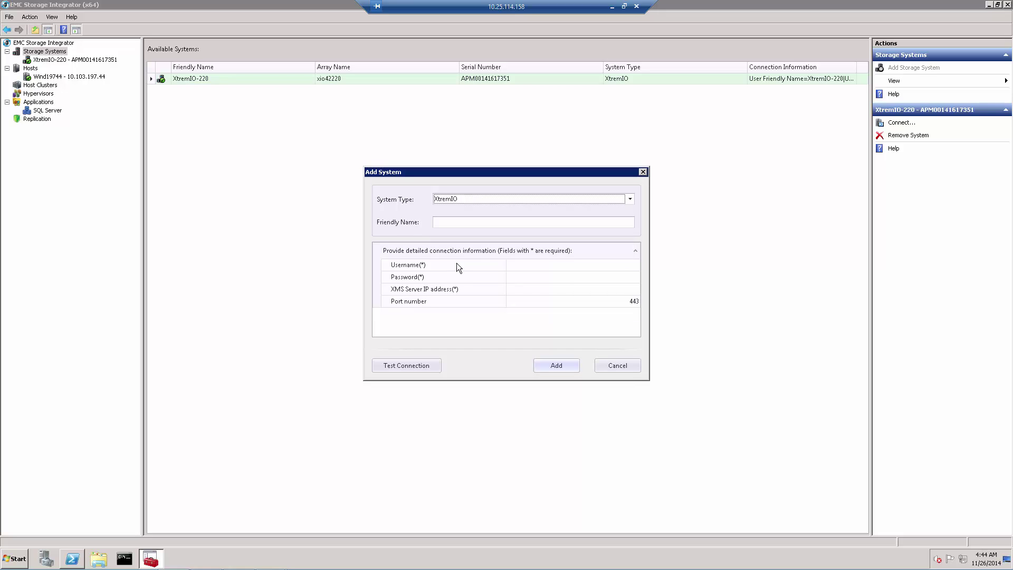
click(456, 222)
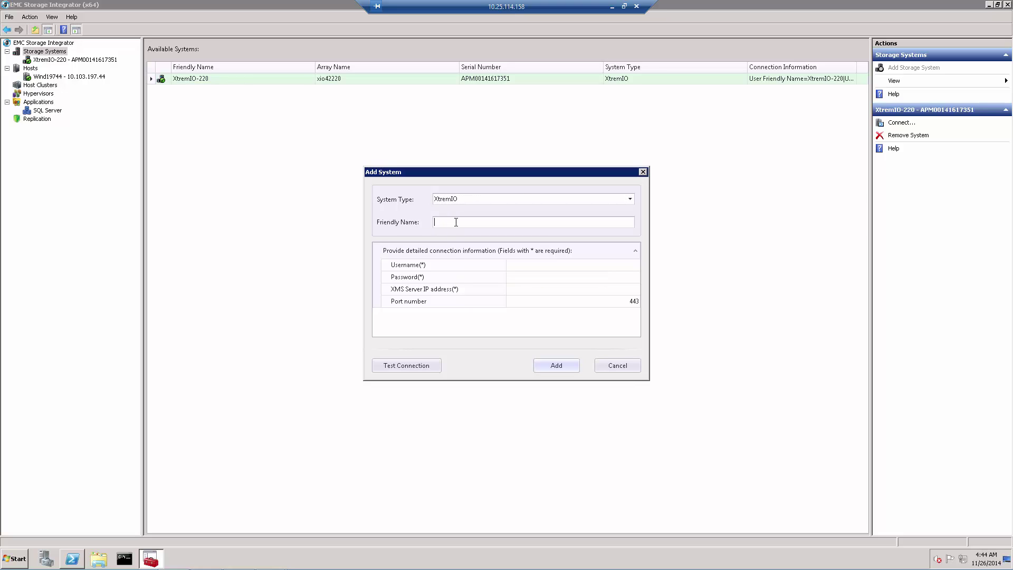
text(testlab)
key(Tab)
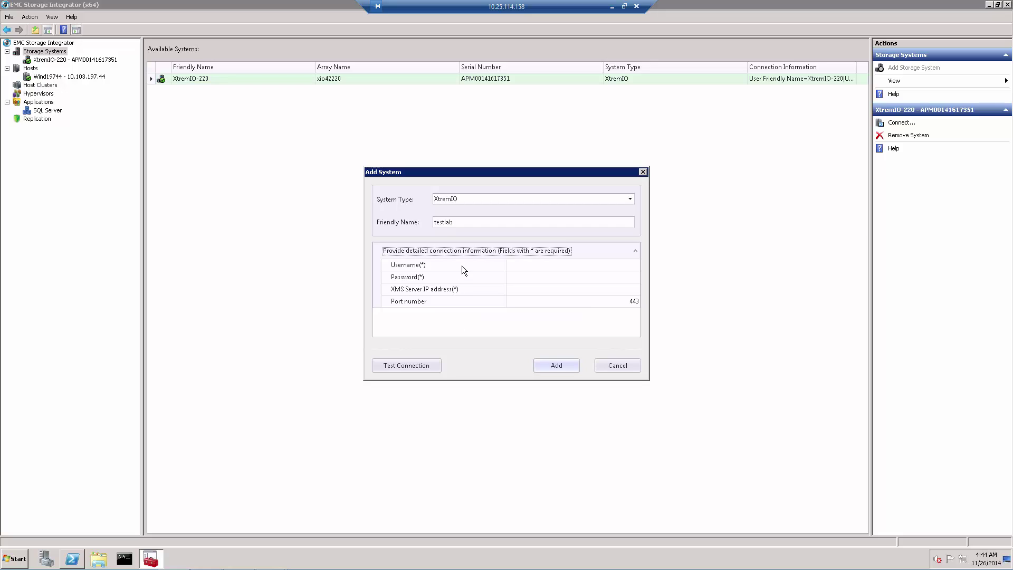
key(Tab)
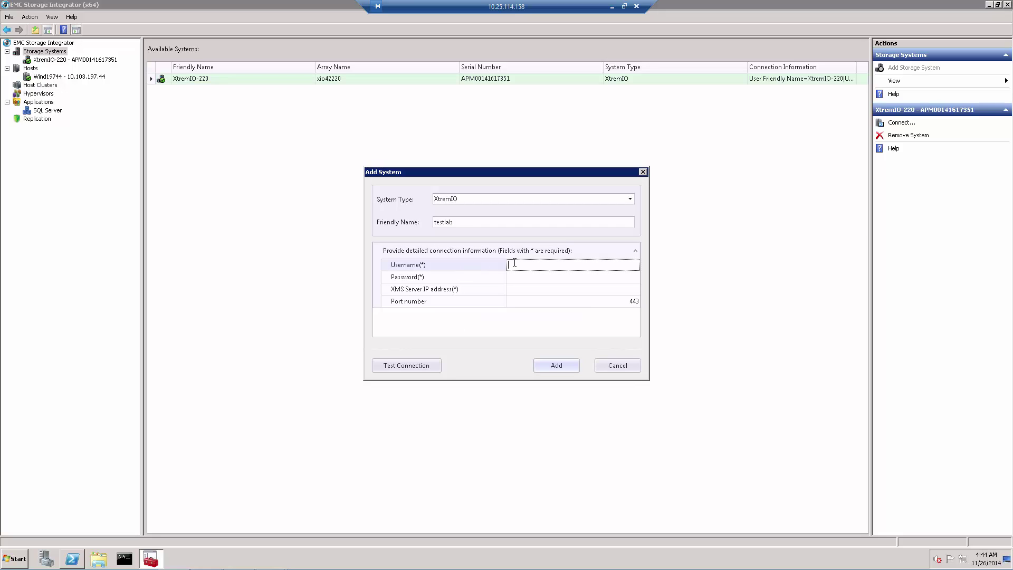
text(admin)
key(Tab)
text(********)
key(Tab)
text(10.1)
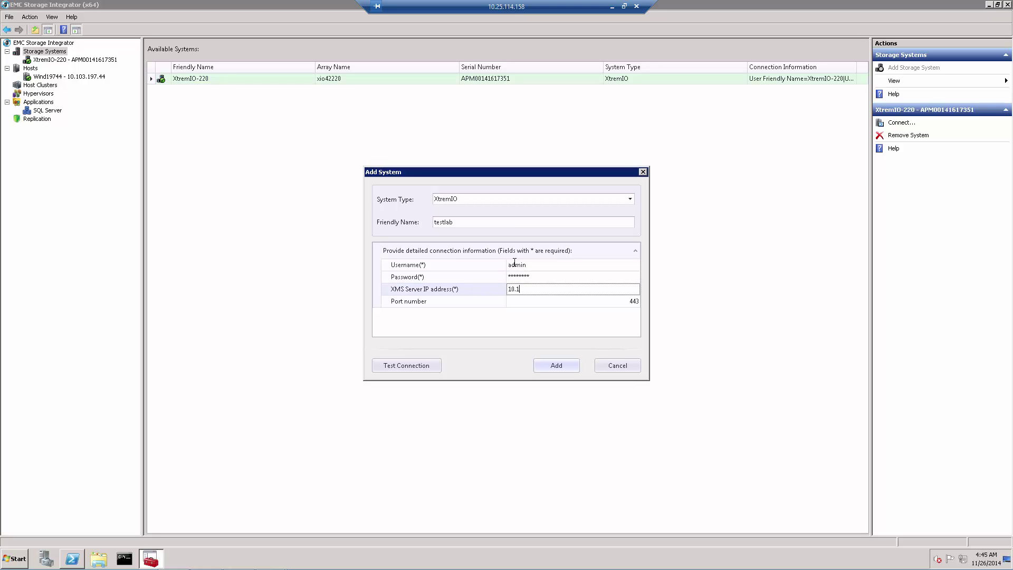
text(0.10.1)
key(BackSpace)
text(0.10.0)
click(612, 301)
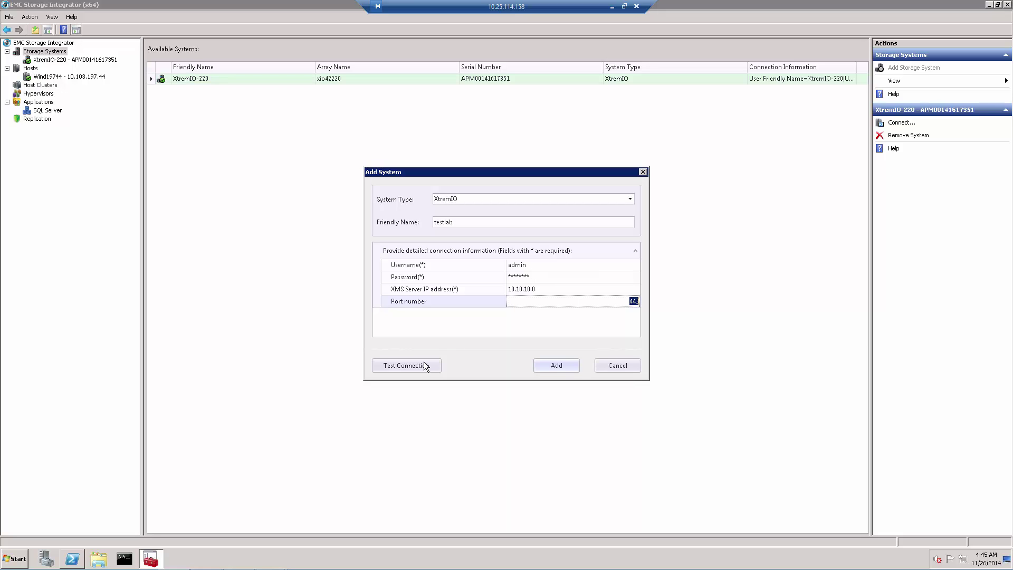
click(610, 365)
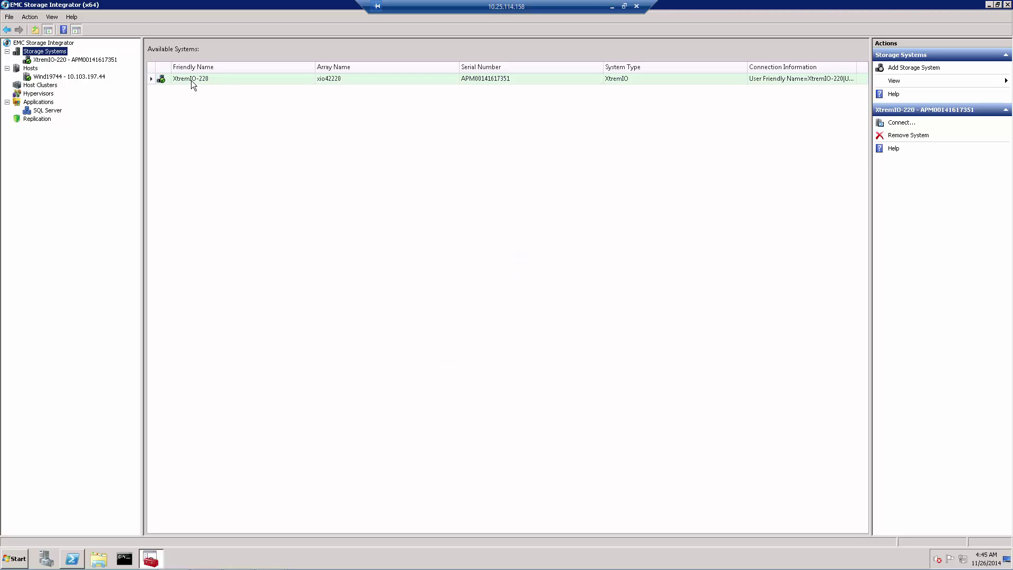
- Browse XtremIO-220's volumes Min_ESA_Test10 and 299 and its initiators, then its storage pools
click(94, 60)
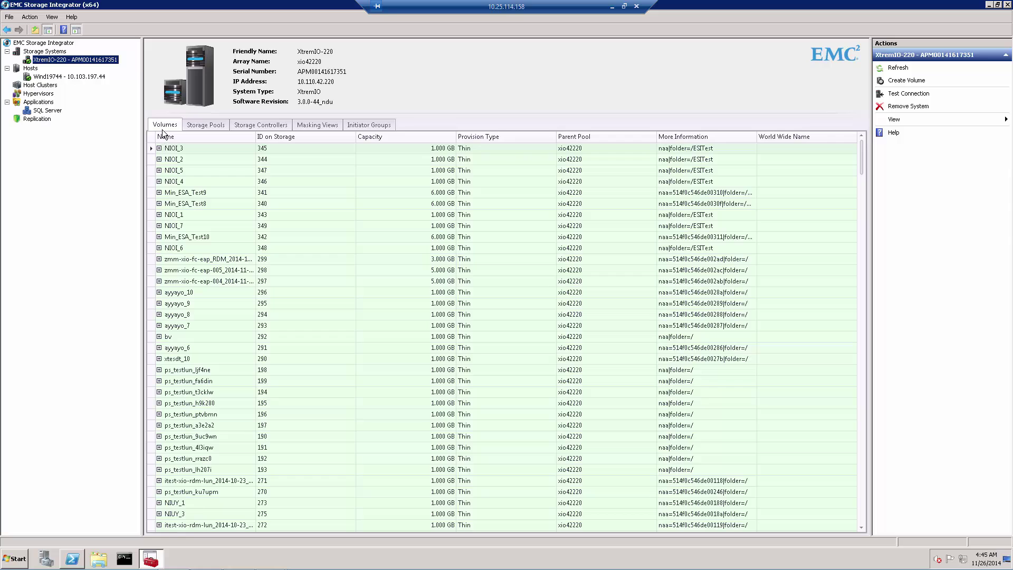
click(181, 237)
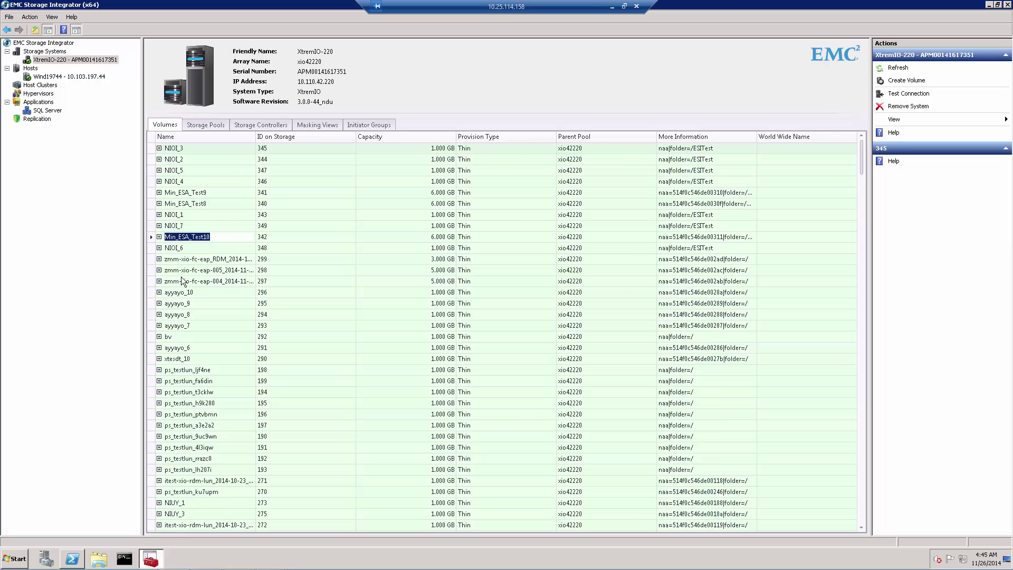
click(162, 262)
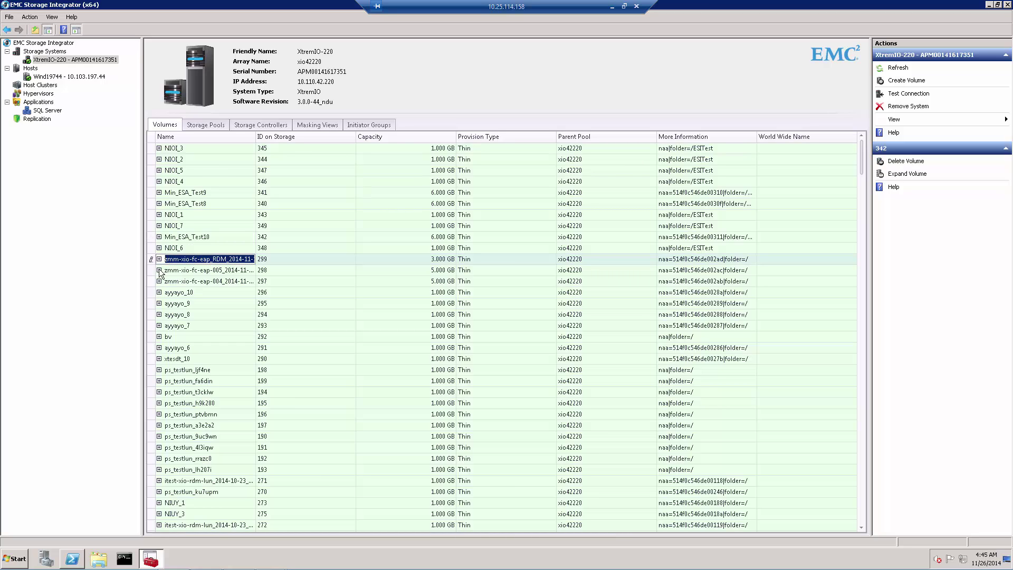
click(159, 270)
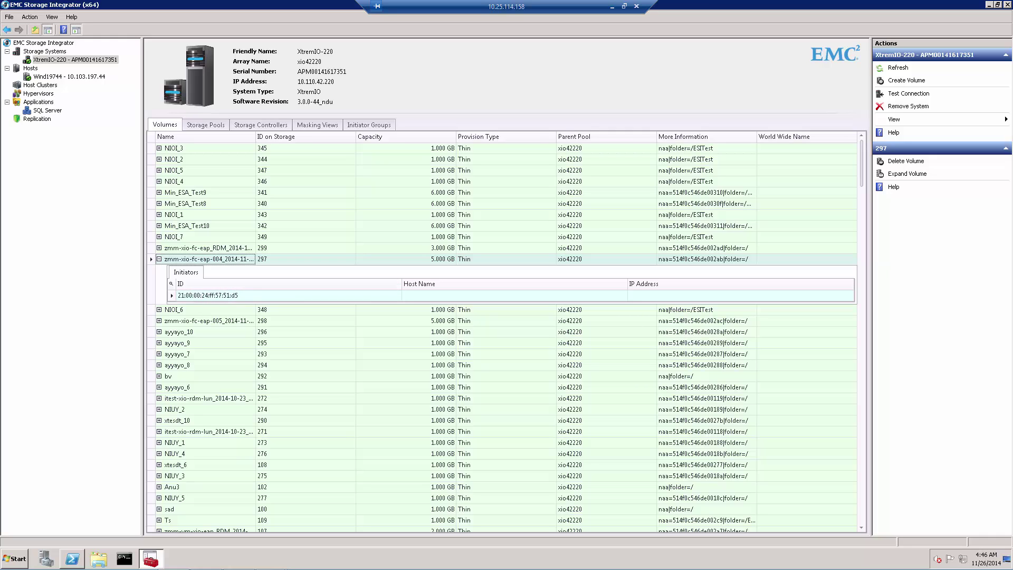
click(201, 124)
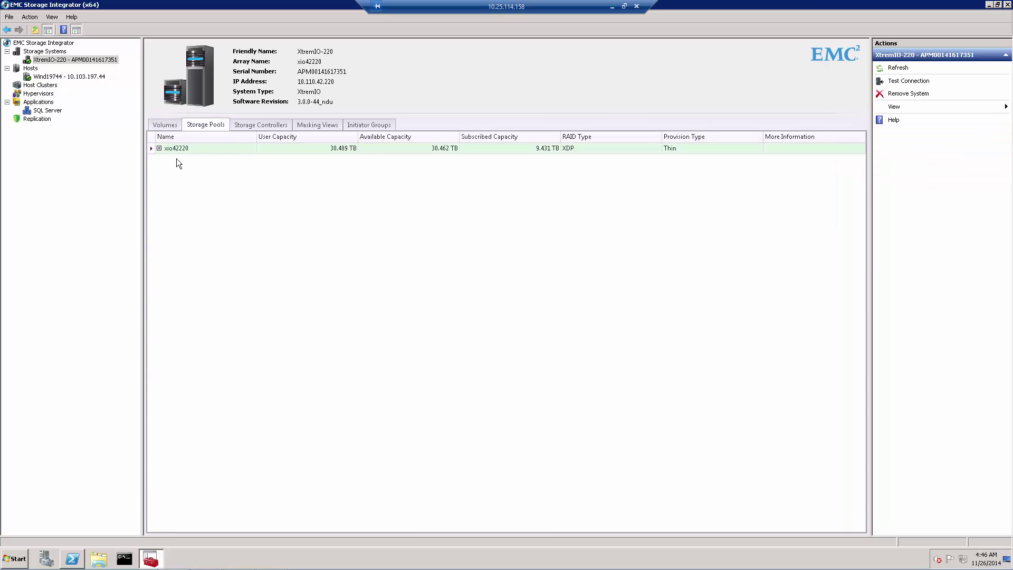
- Expand pool xio42220's LUN List, then view the array's storage controllers
click(152, 150)
click(159, 148)
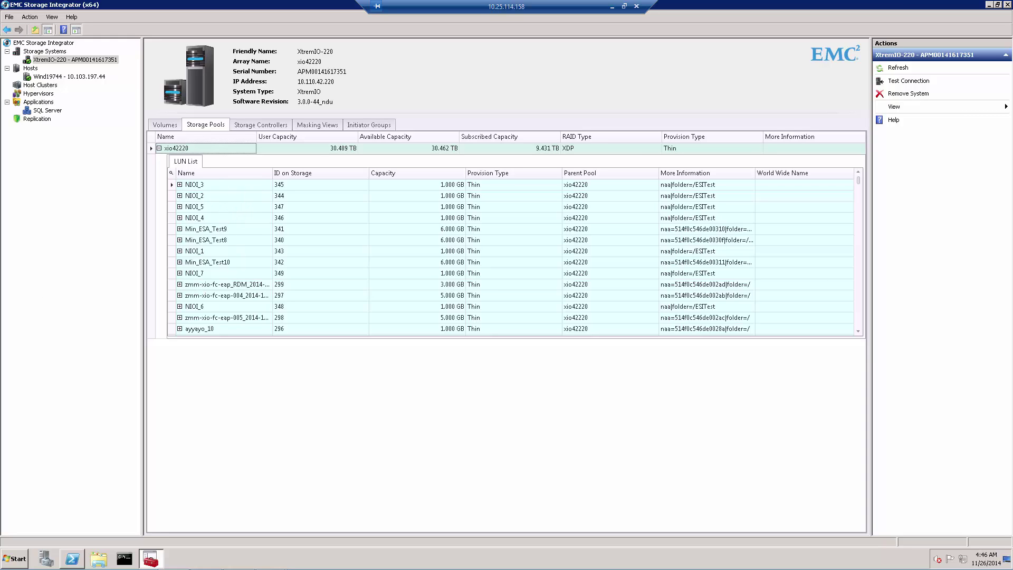
click(254, 124)
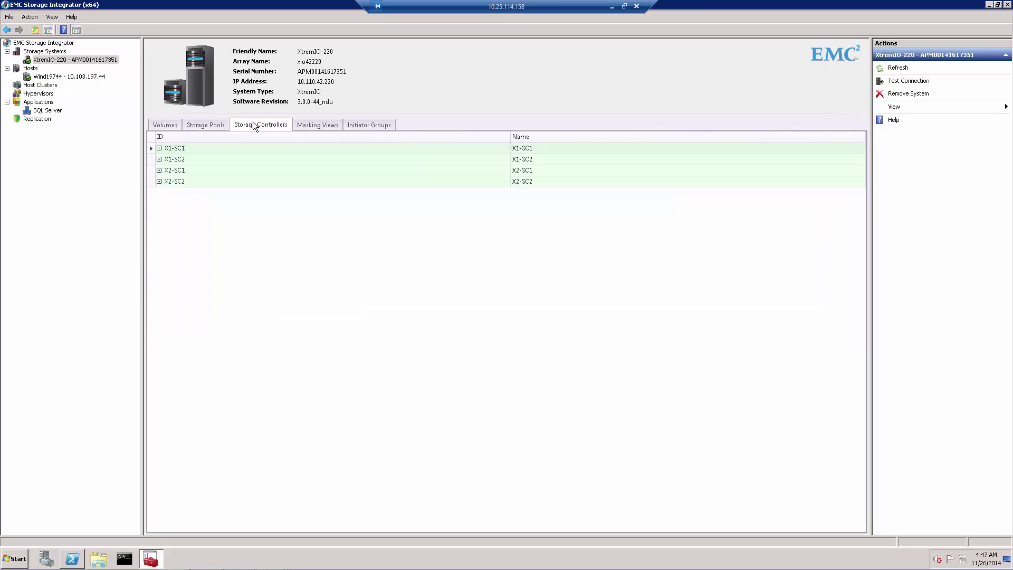
- Expand all four controllers and inspect a port's Fibre Channel type, usage and link status
click(159, 148)
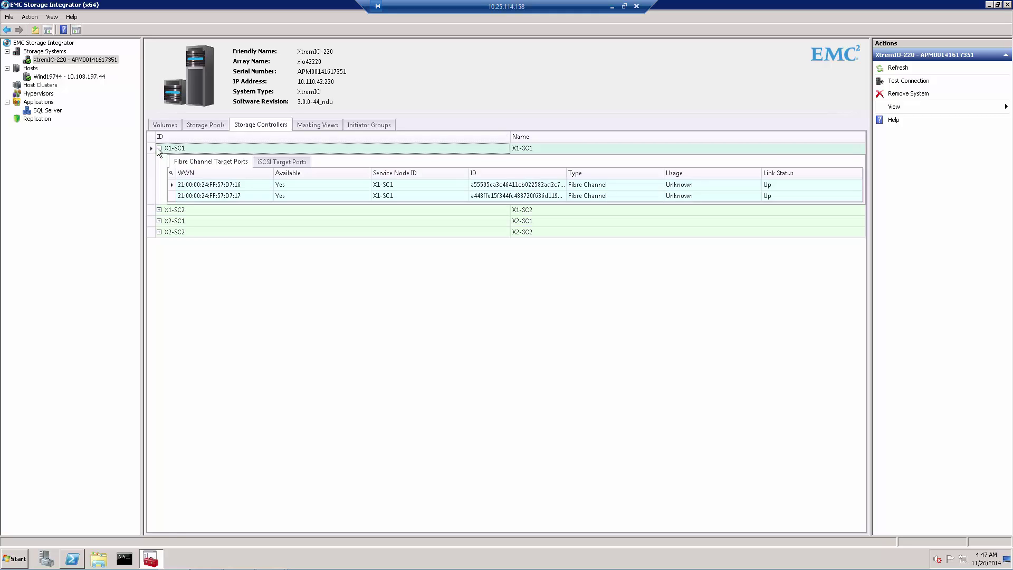
click(159, 209)
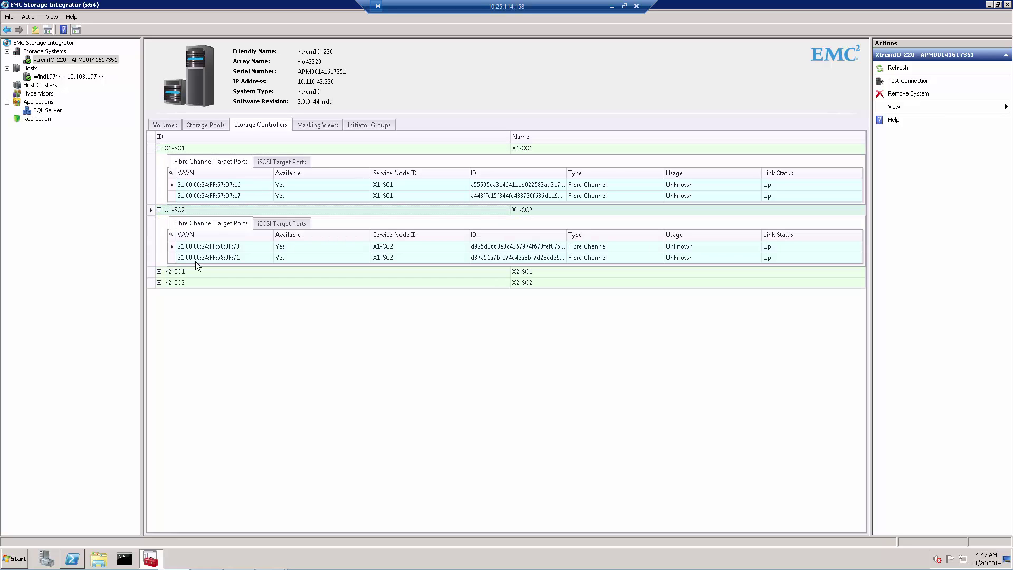
click(159, 272)
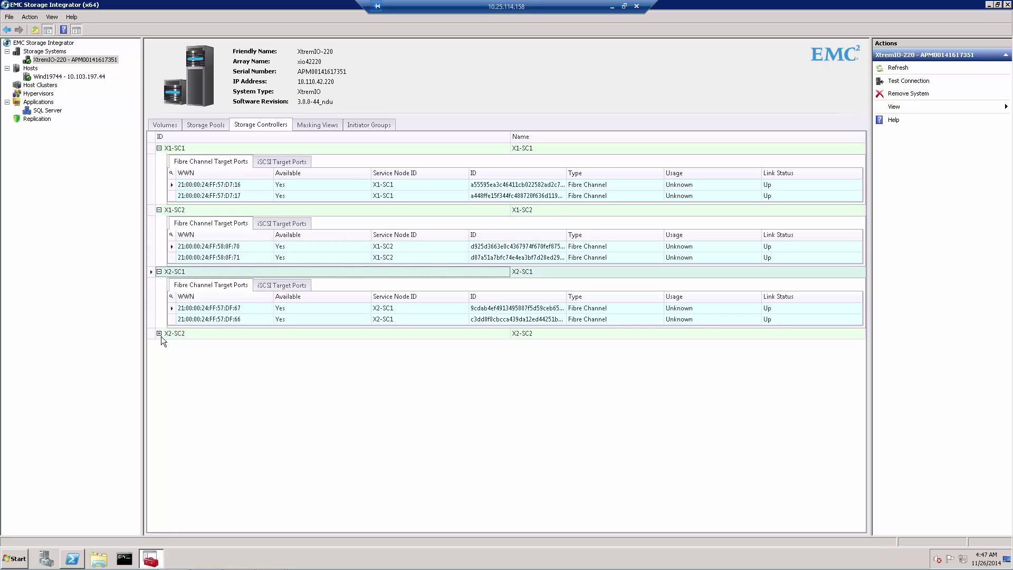
click(159, 333)
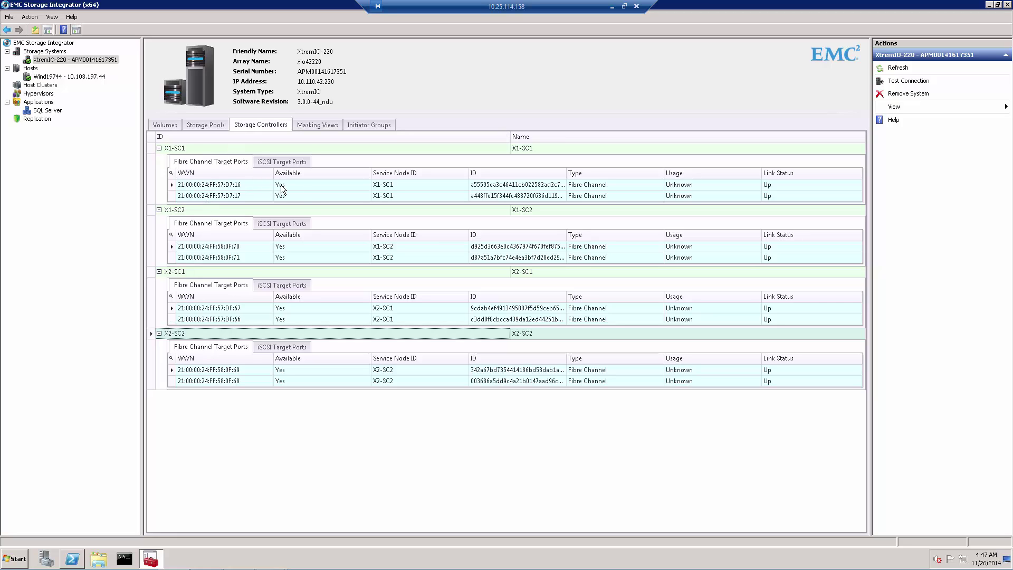
click(638, 184)
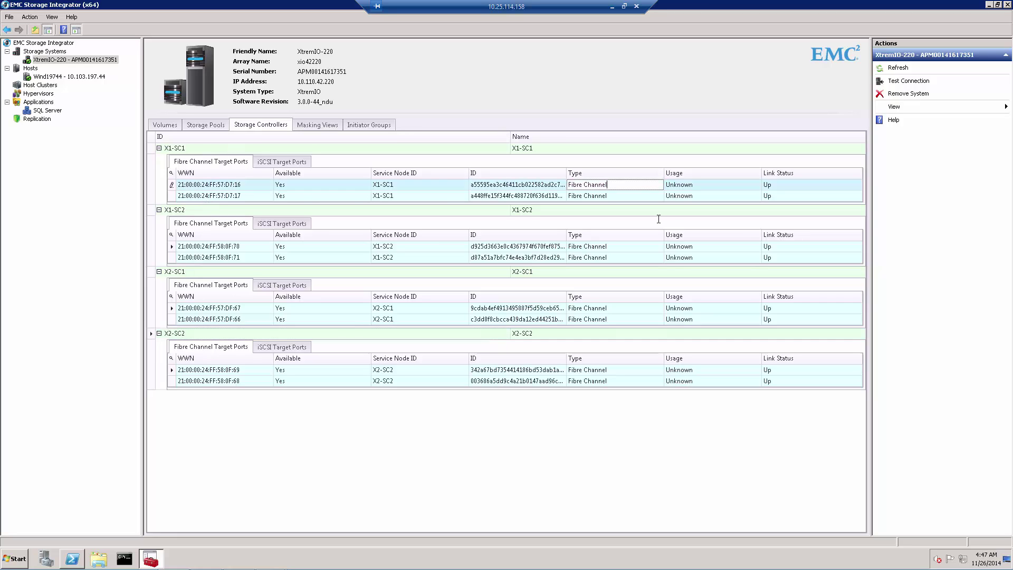
click(721, 369)
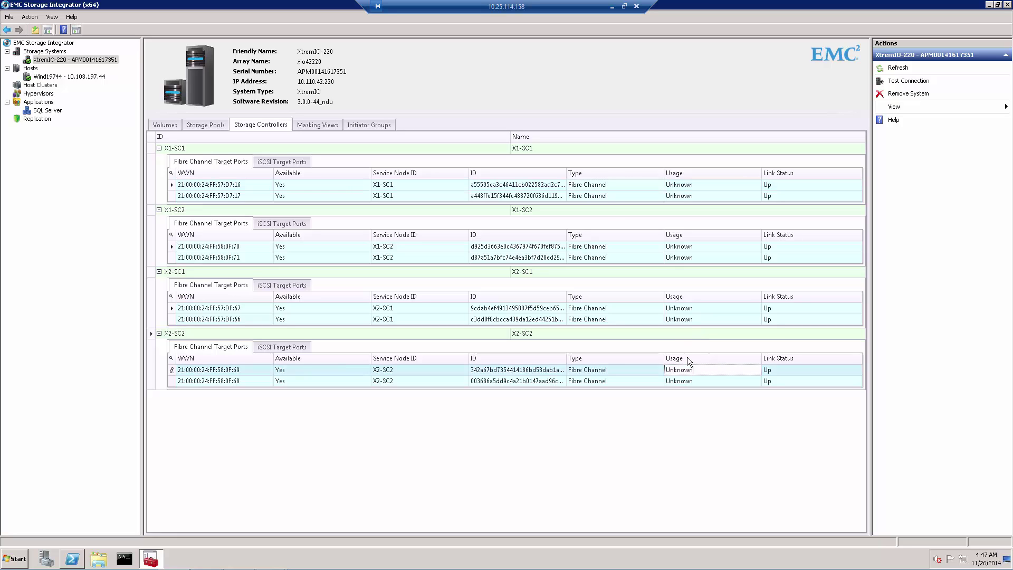
click(781, 369)
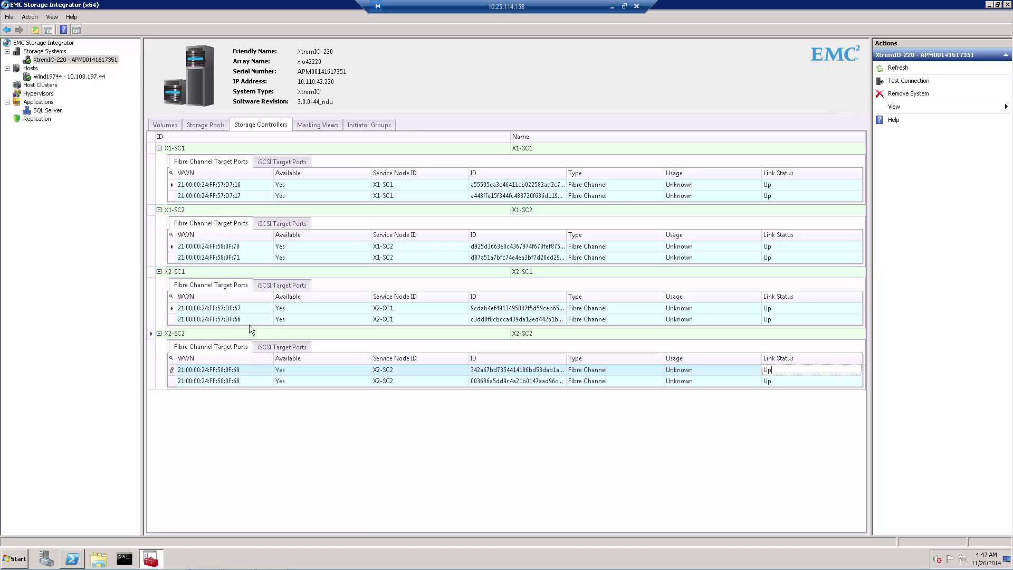
- Show the iSCSI target ports of X1-SC1, X1-SC2, X2-SC1 and X2-SC2
click(282, 162)
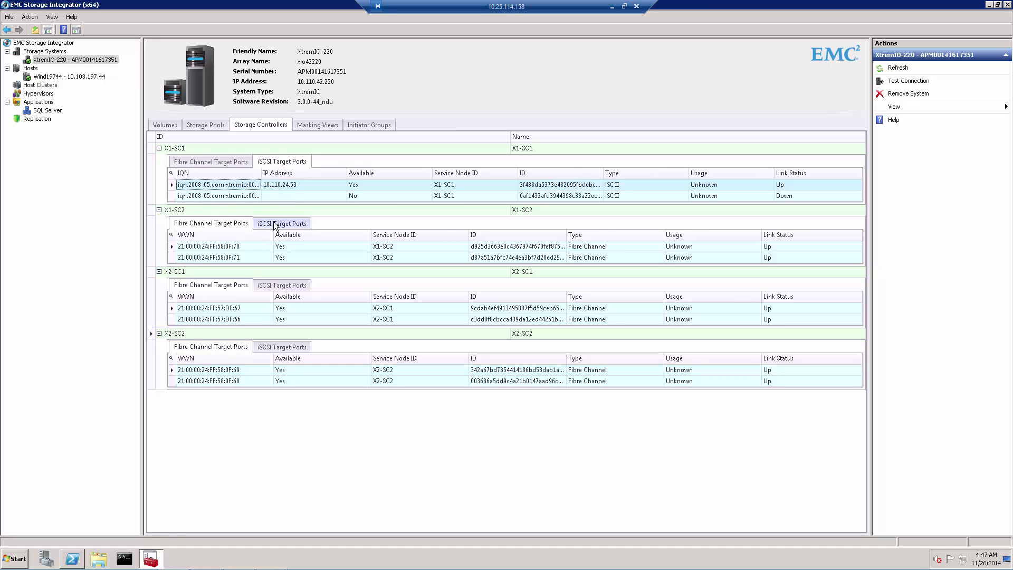
click(281, 223)
click(281, 285)
click(282, 346)
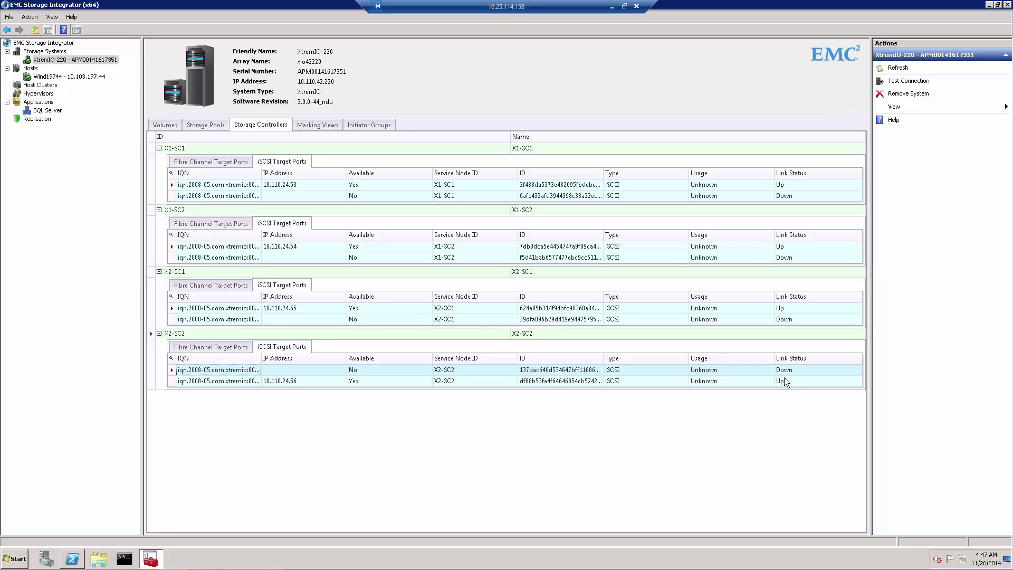
- Inspect masking views 256_11_1, 294_19_1, 278_32_1, 42_13_1 and 361_52_1, then list initiator groups
click(320, 125)
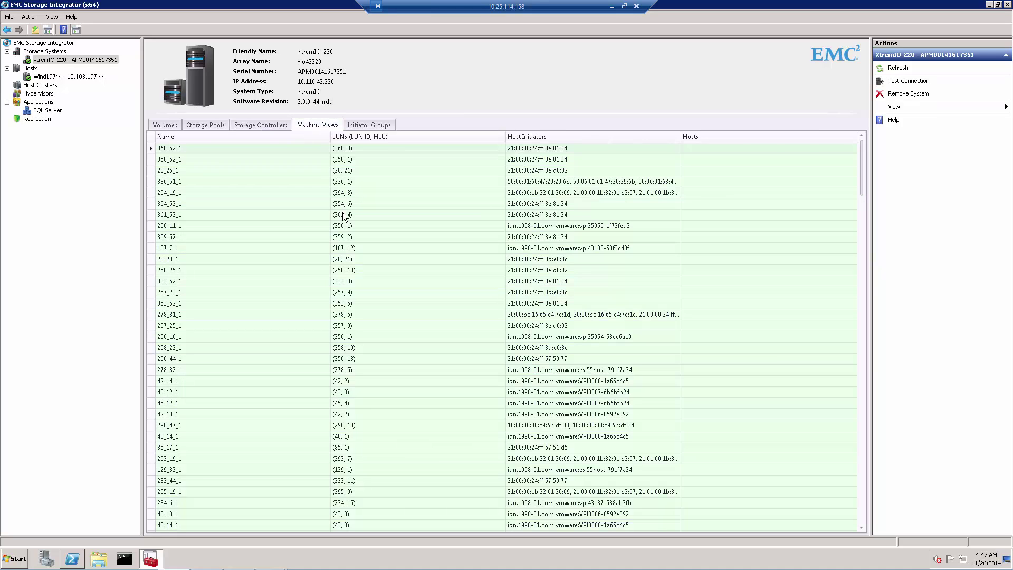
click(400, 226)
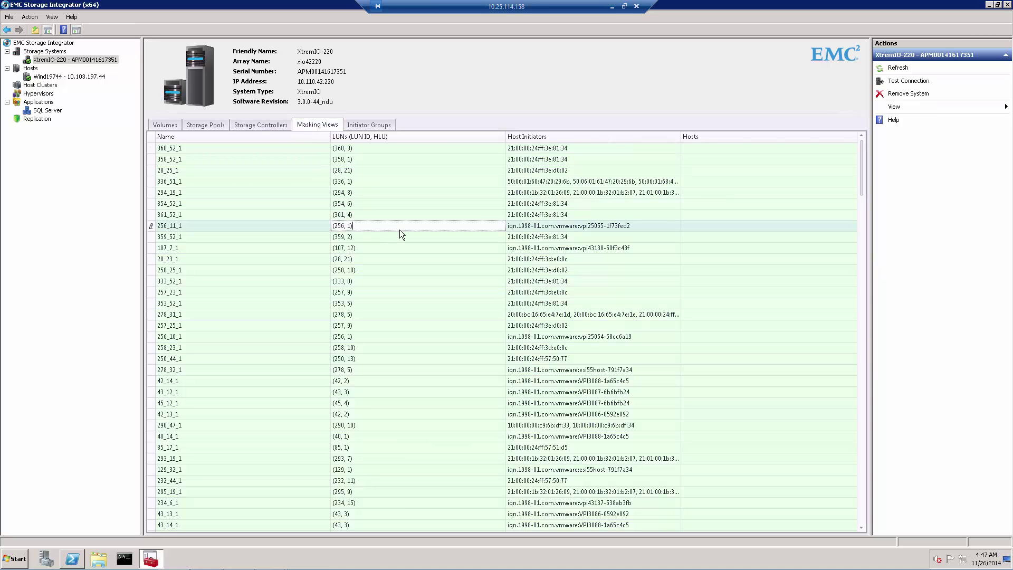
click(389, 194)
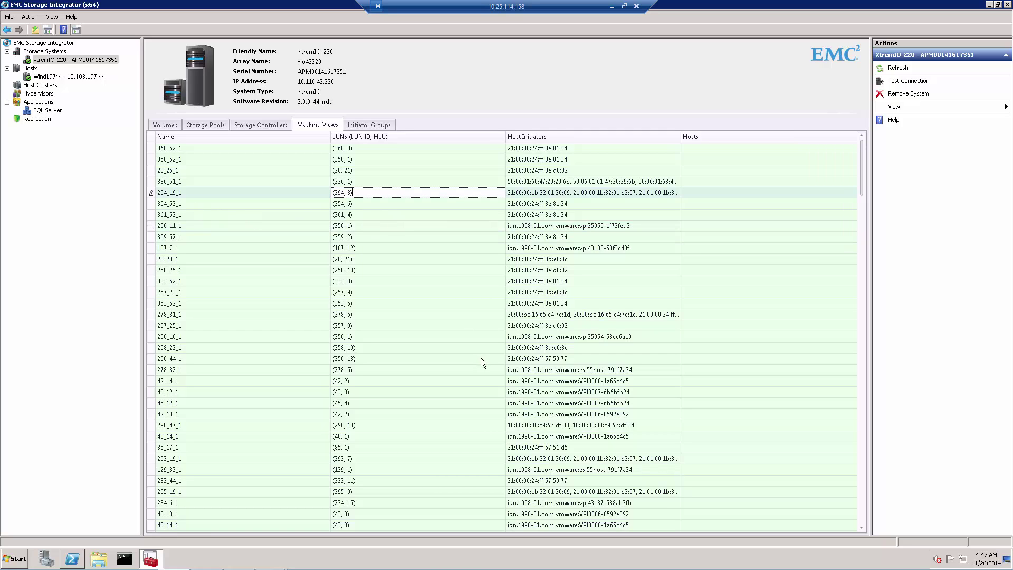
click(502, 371)
click(493, 413)
click(240, 217)
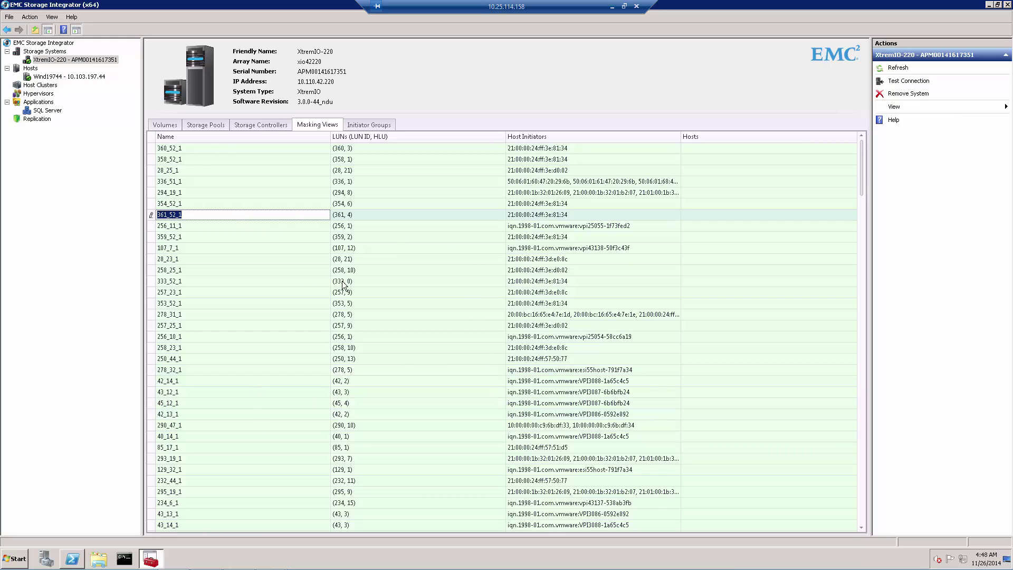
click(359, 125)
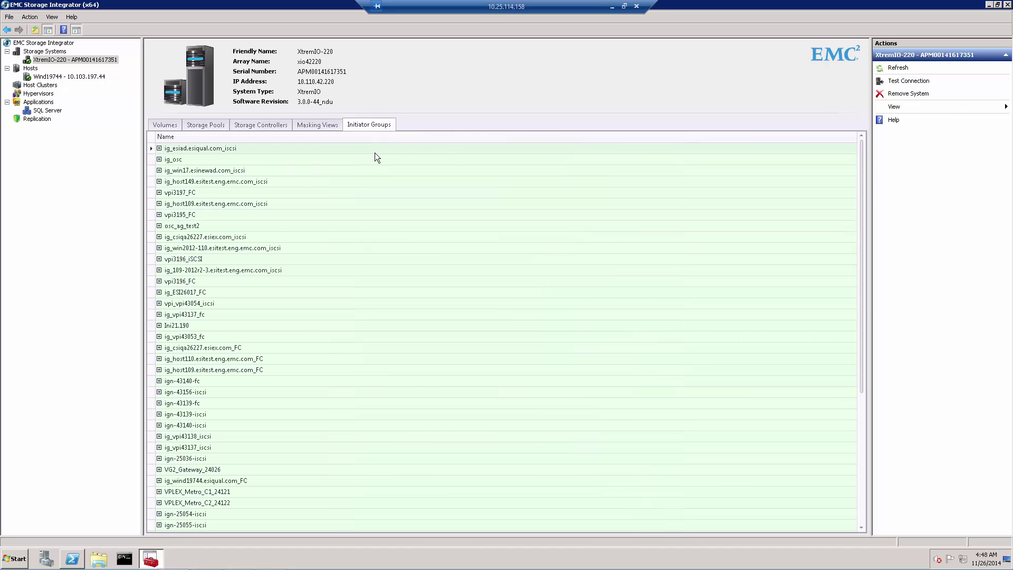
- Check the iSCSI HBA IDs of ig_esiad and ig_win2012-110, then list the managed hosts
click(158, 149)
click(210, 185)
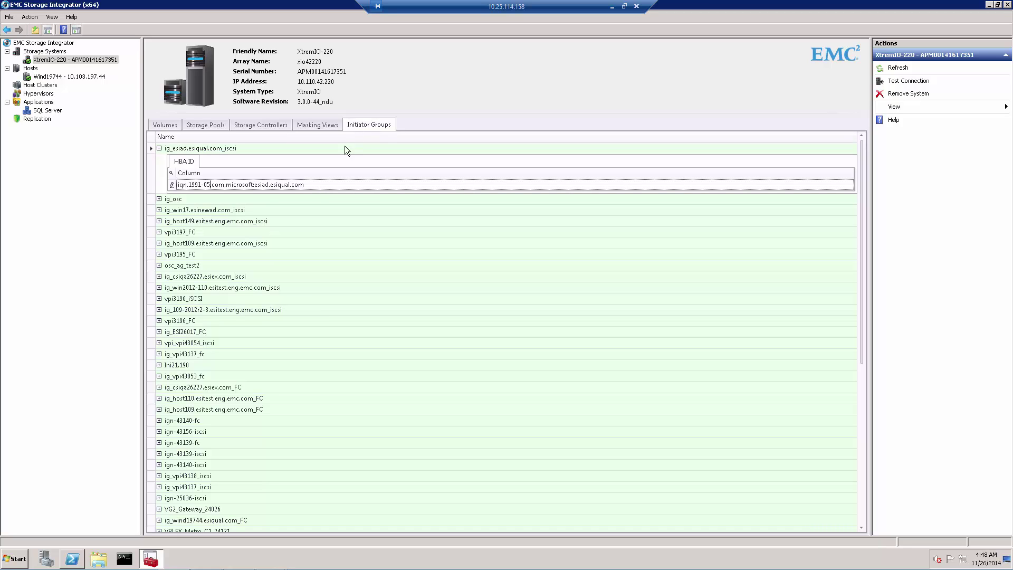
click(226, 184)
click(158, 287)
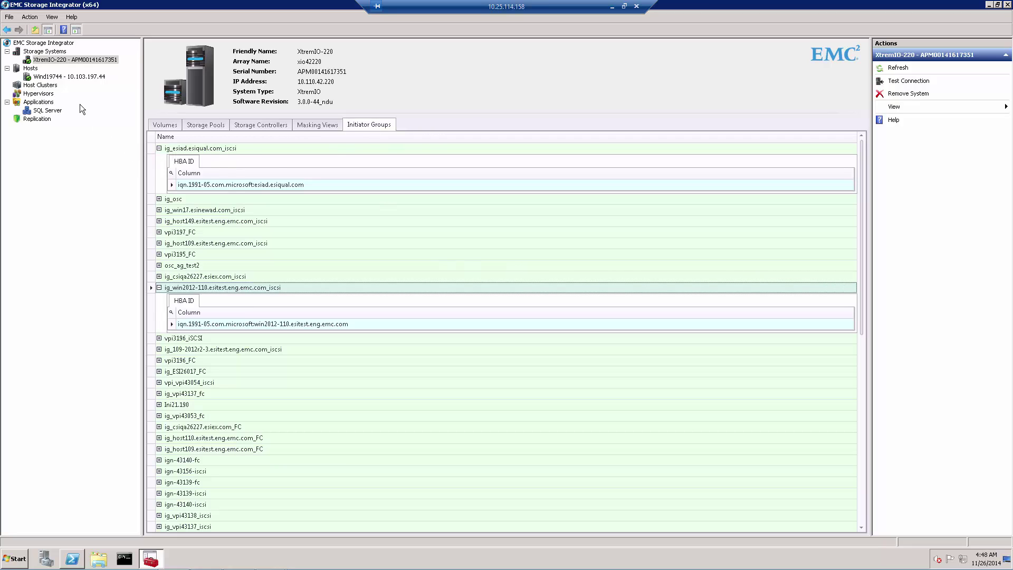
click(30, 68)
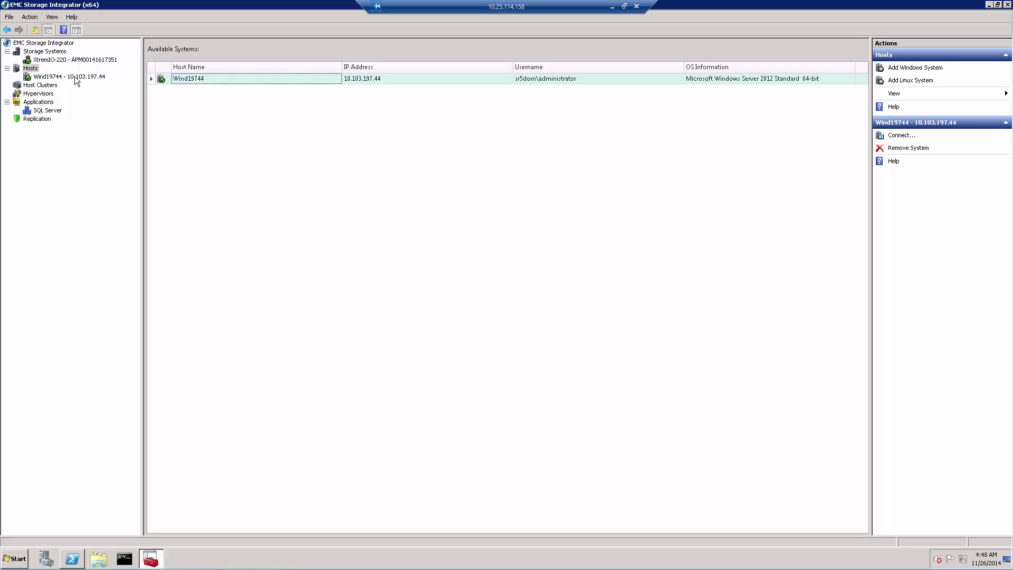
- Try Add Windows System with current Windows credentials, then cancel without adding a host
click(74, 76)
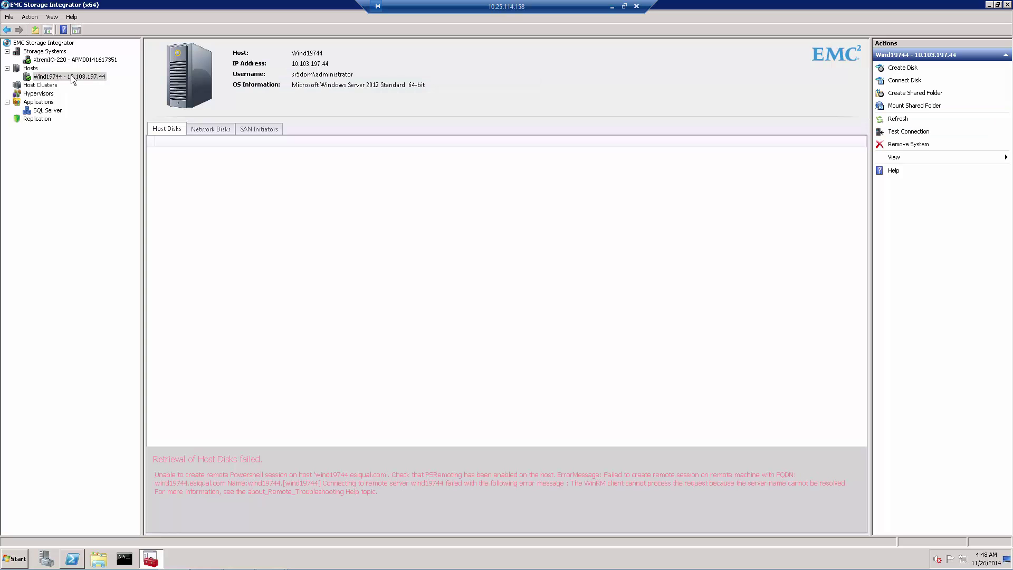
click(36, 69)
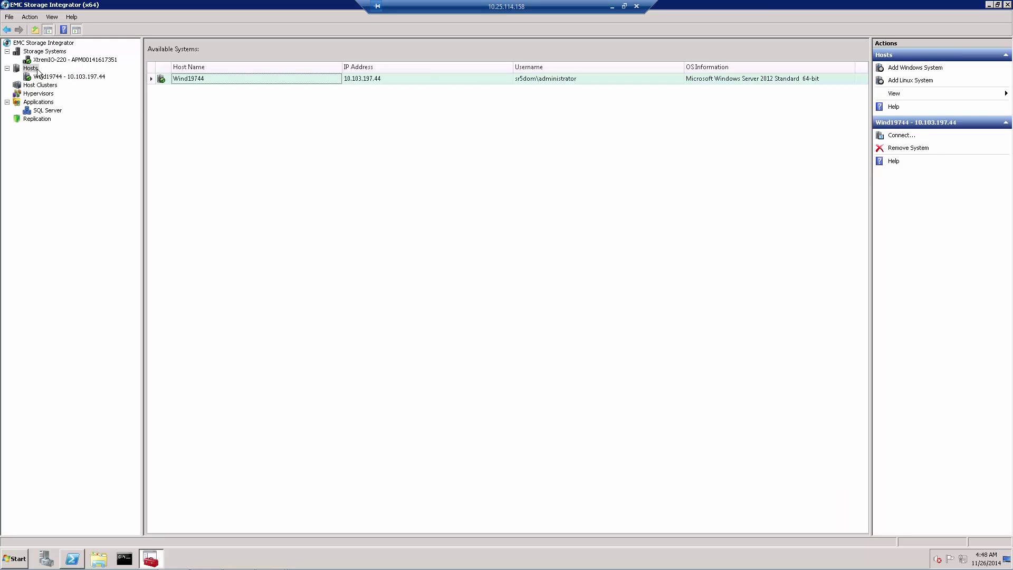
click(886, 70)
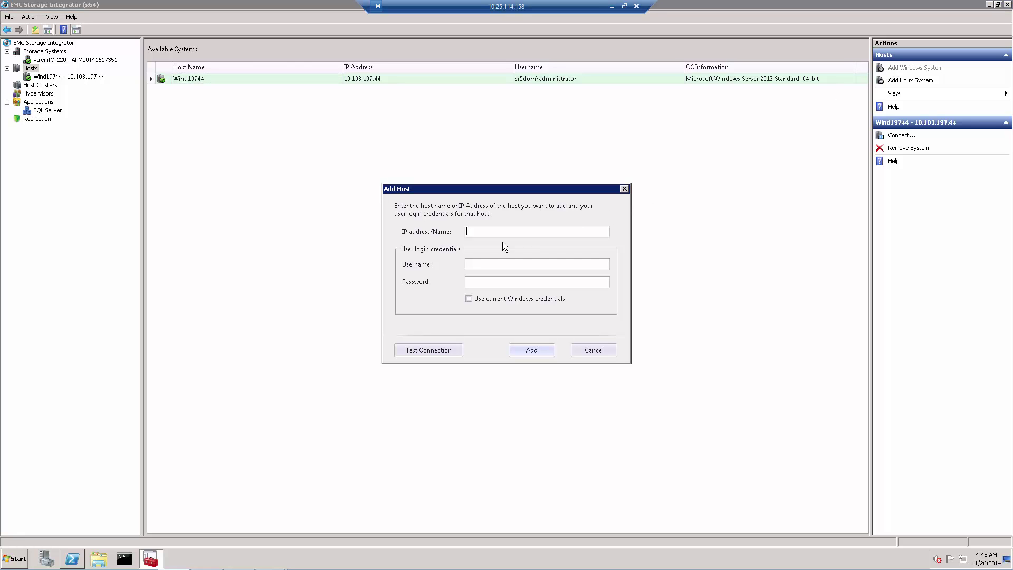
click(483, 265)
click(469, 299)
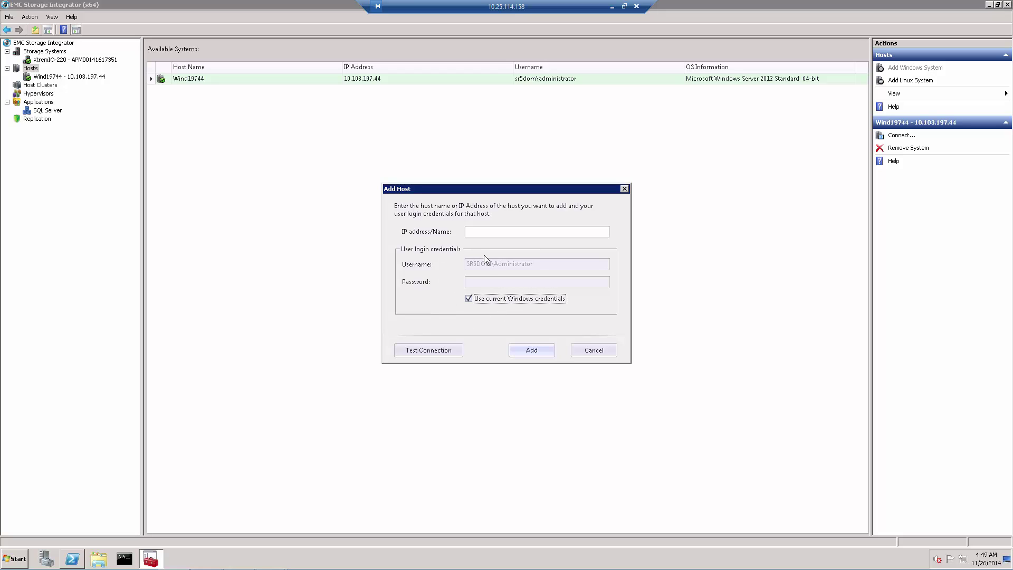
click(593, 350)
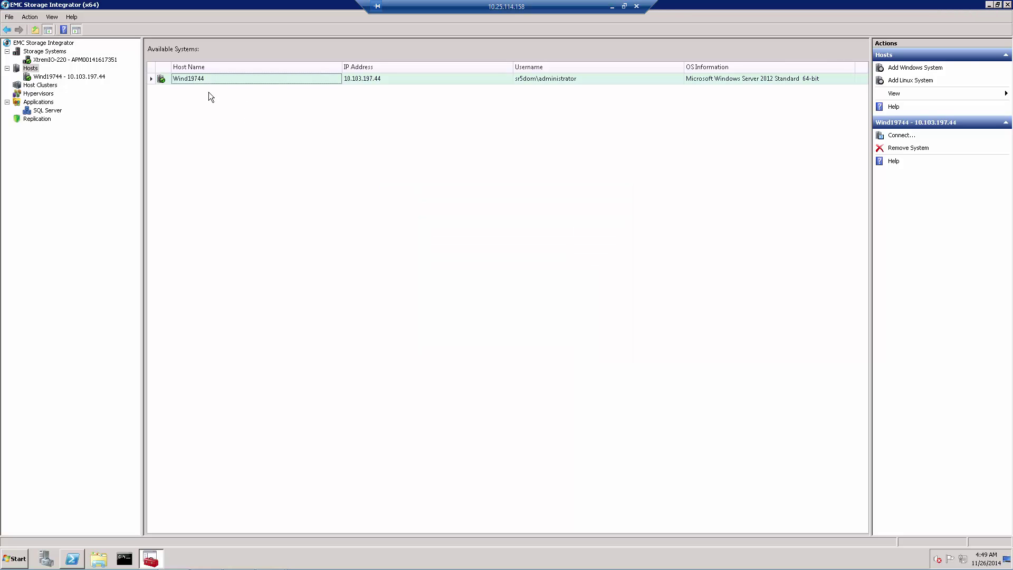
- Open Wind19744 and inspect its two QLE2562 Fibre Channel SAN initiators
click(186, 81)
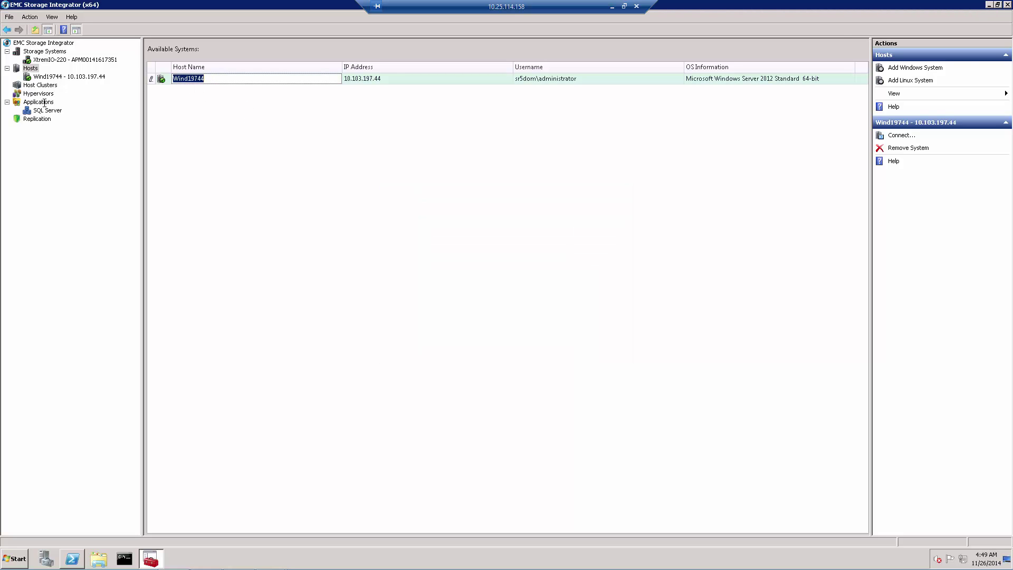
click(52, 78)
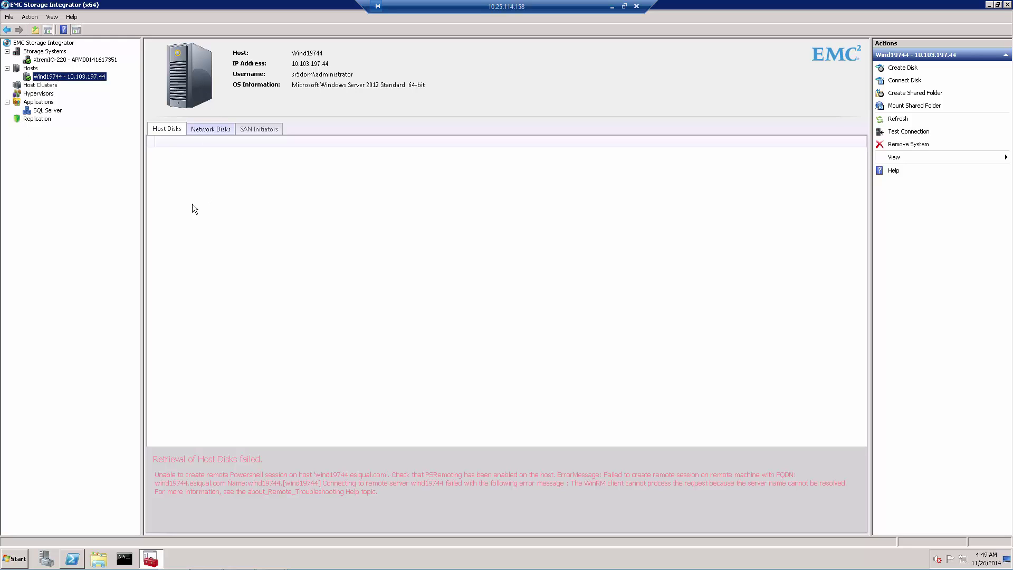
click(200, 130)
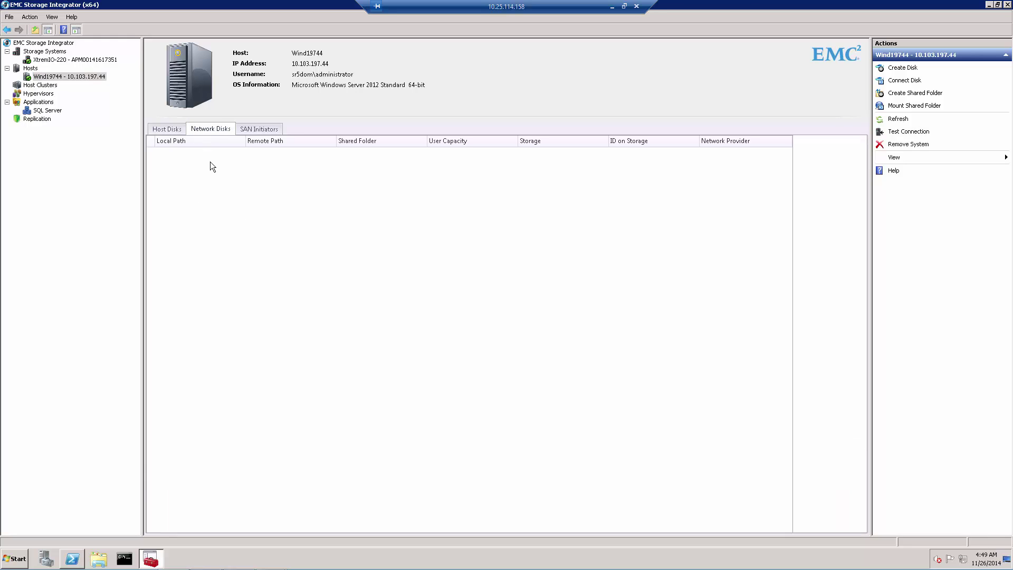
click(257, 129)
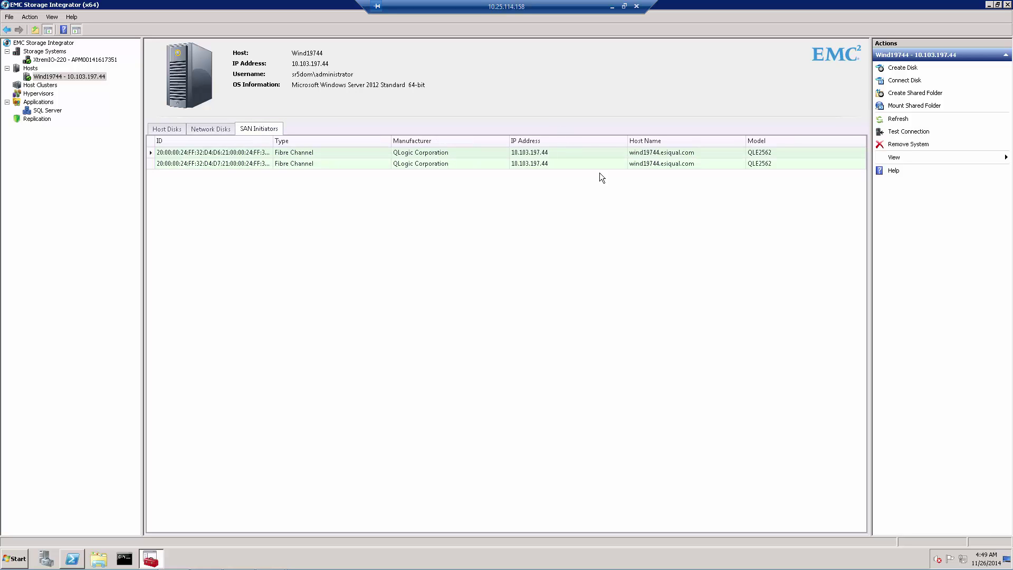
click(150, 153)
click(758, 153)
click(765, 163)
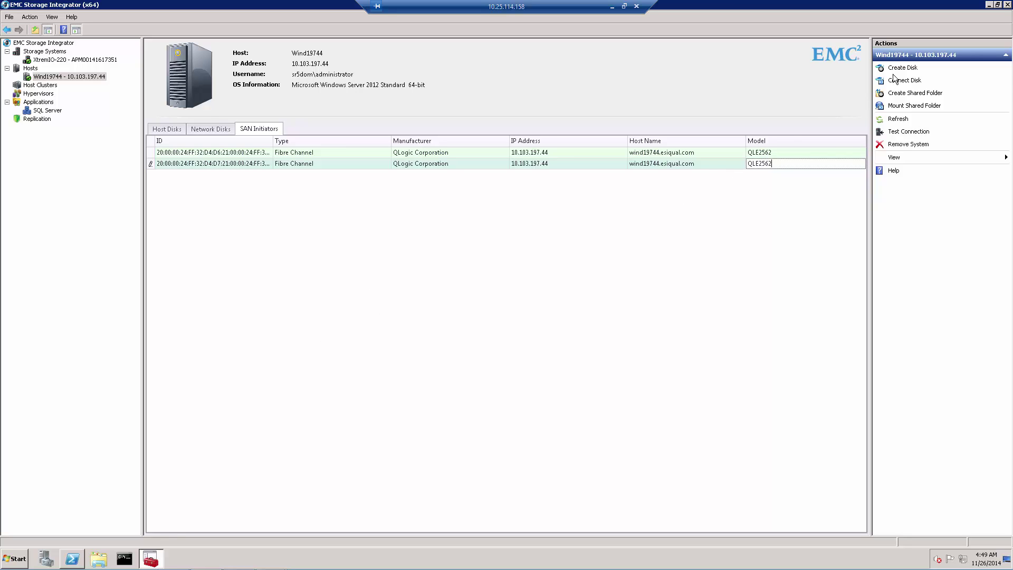
- Start Create Disk for Wind19744 with XtremIO-220 as the storage system
click(914, 70)
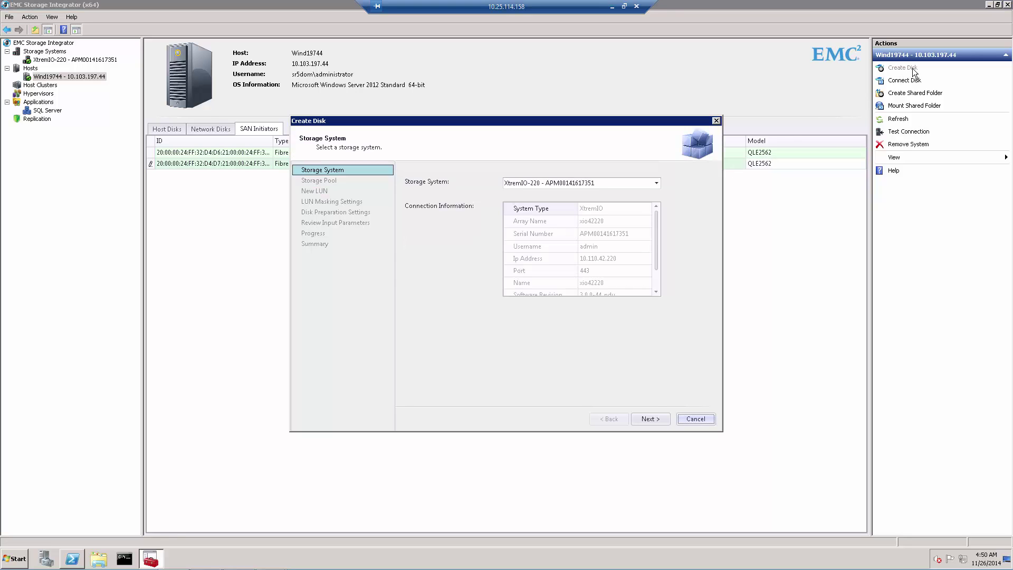
click(657, 183)
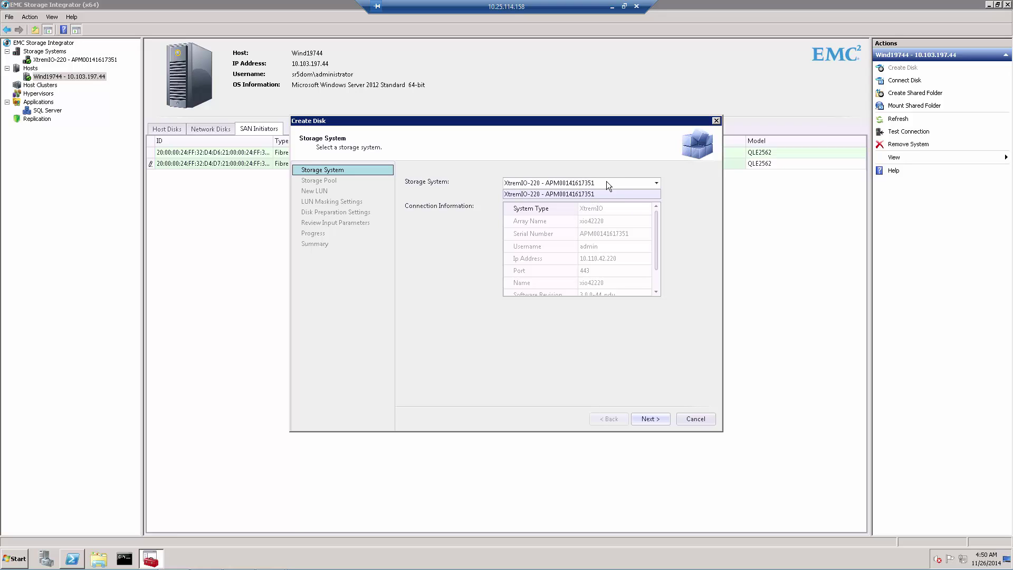
click(538, 193)
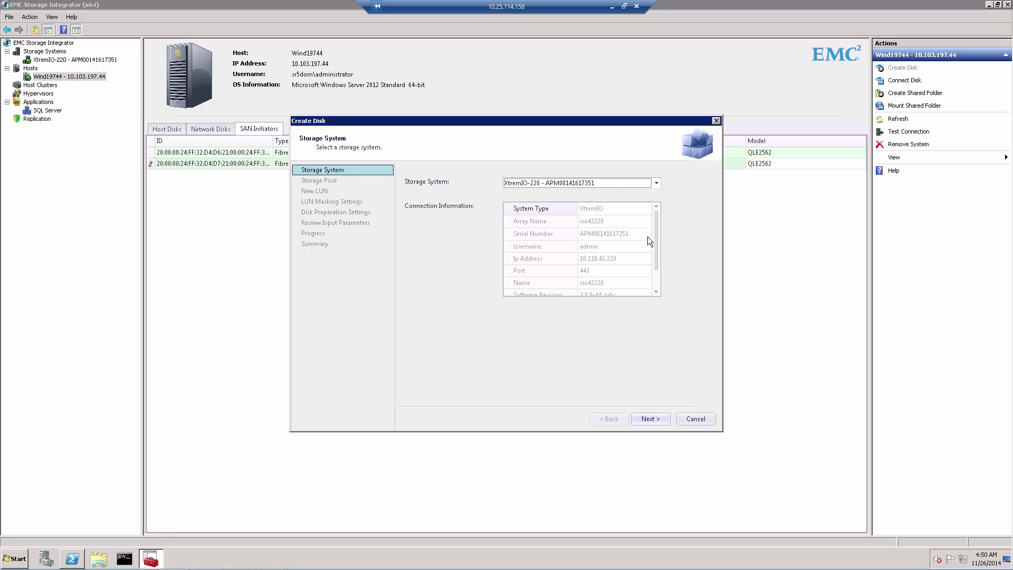
drag(655, 266, 653, 289)
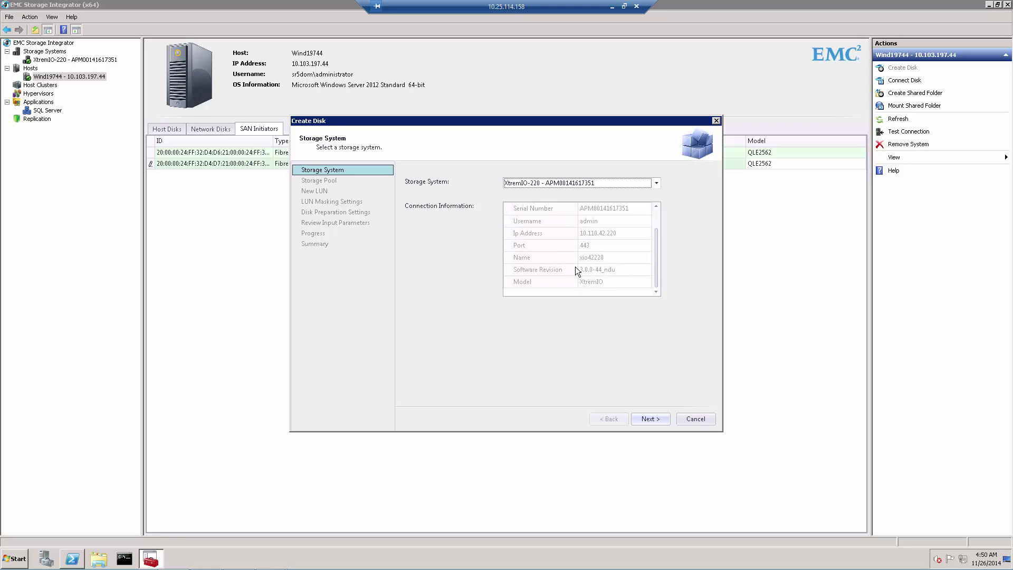
click(640, 419)
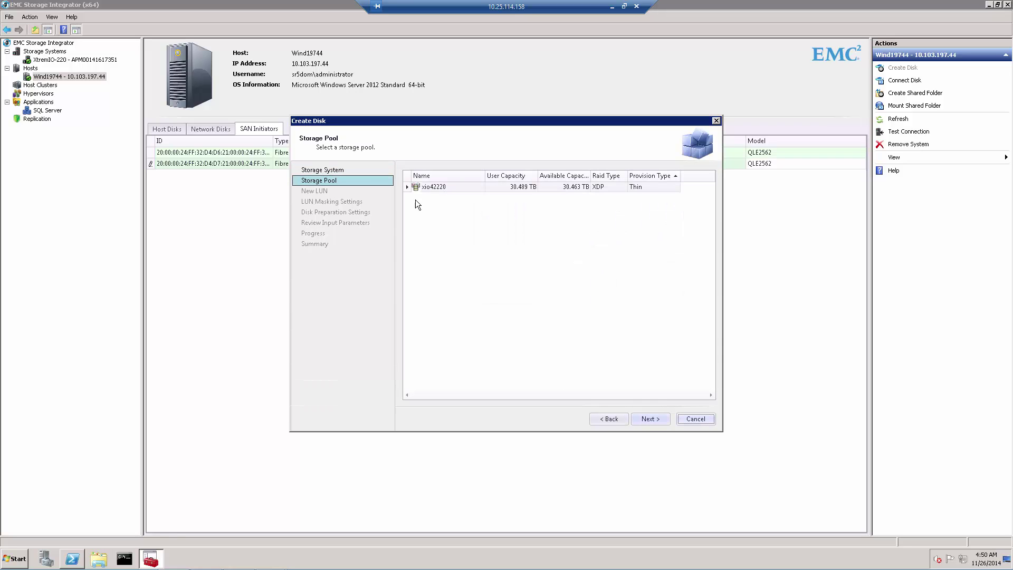
- Choose storage pool xio42220 (XDP, Thin) and continue to the New LUN step
click(406, 185)
click(639, 189)
click(604, 189)
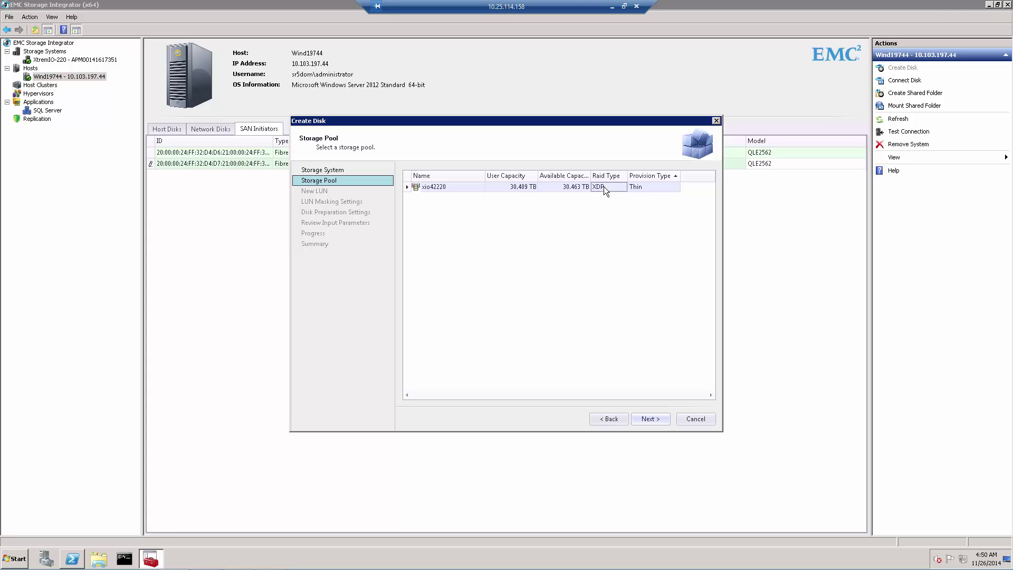
click(642, 185)
click(648, 419)
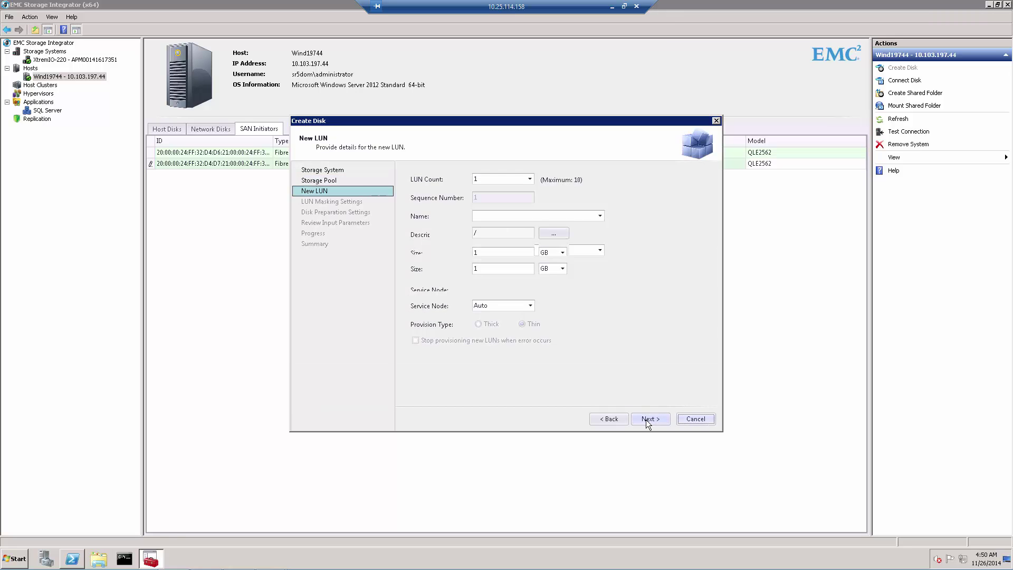
- Keep LUN count at 1 and name the LUN test001
click(530, 180)
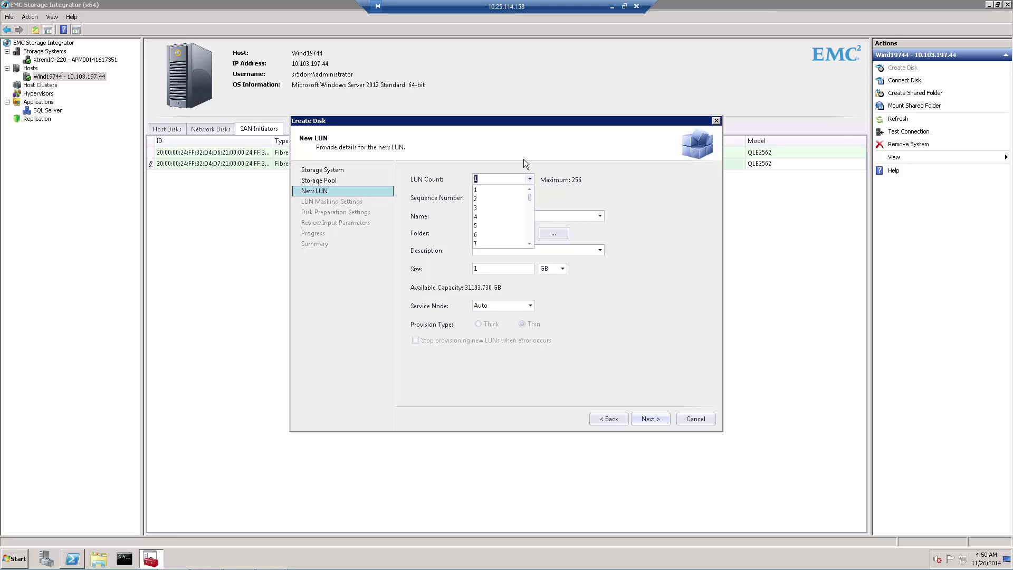
click(483, 191)
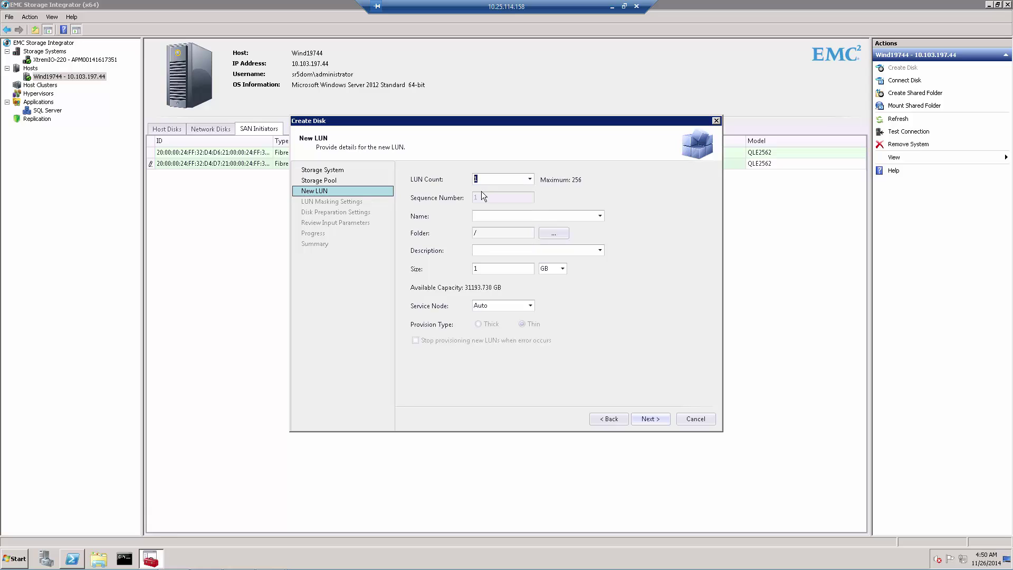
click(500, 217)
text(test001)
- Place the LUN in the /ESITest folder
click(548, 235)
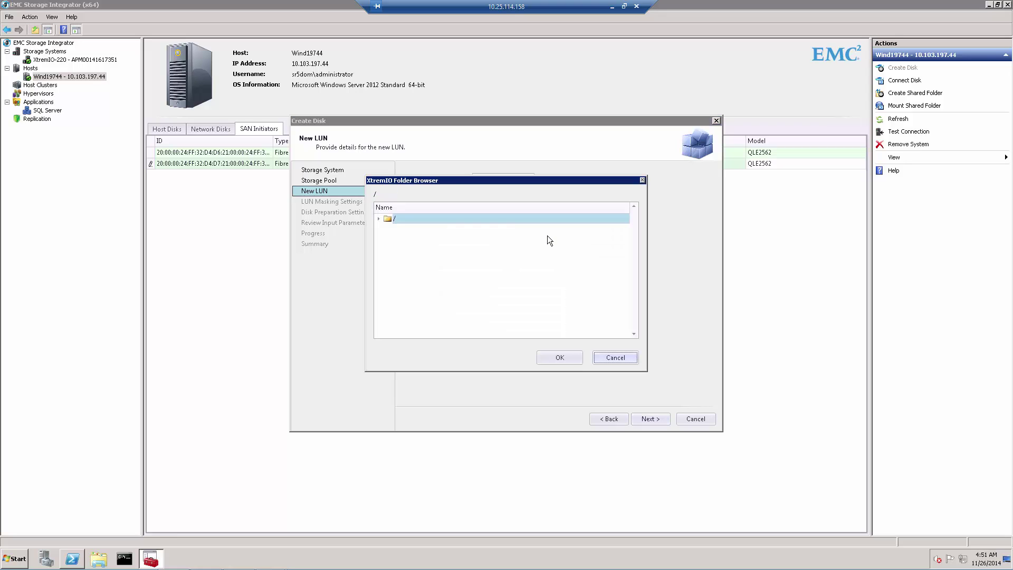
click(379, 218)
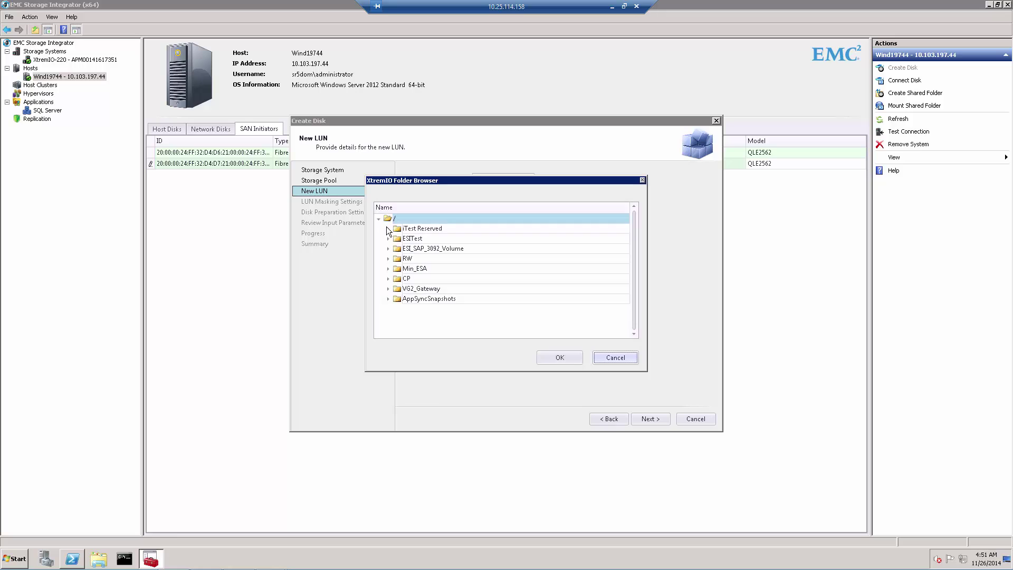
click(407, 241)
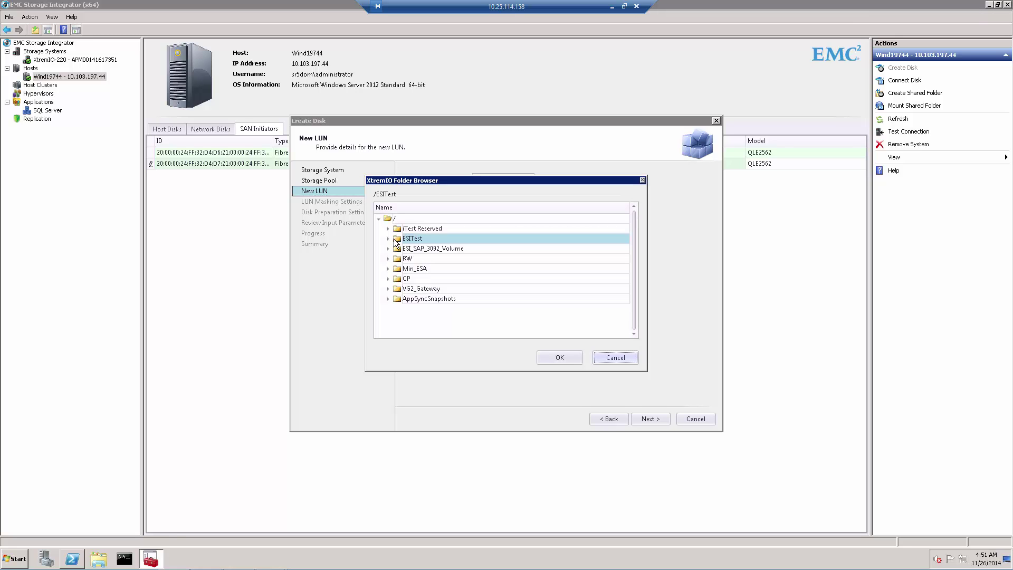
click(389, 239)
click(418, 300)
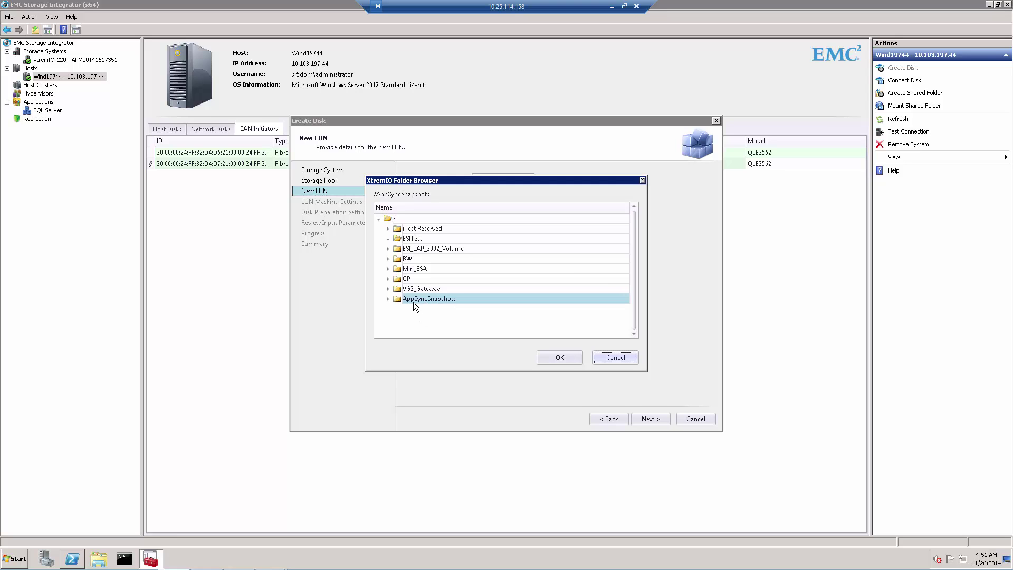
click(410, 242)
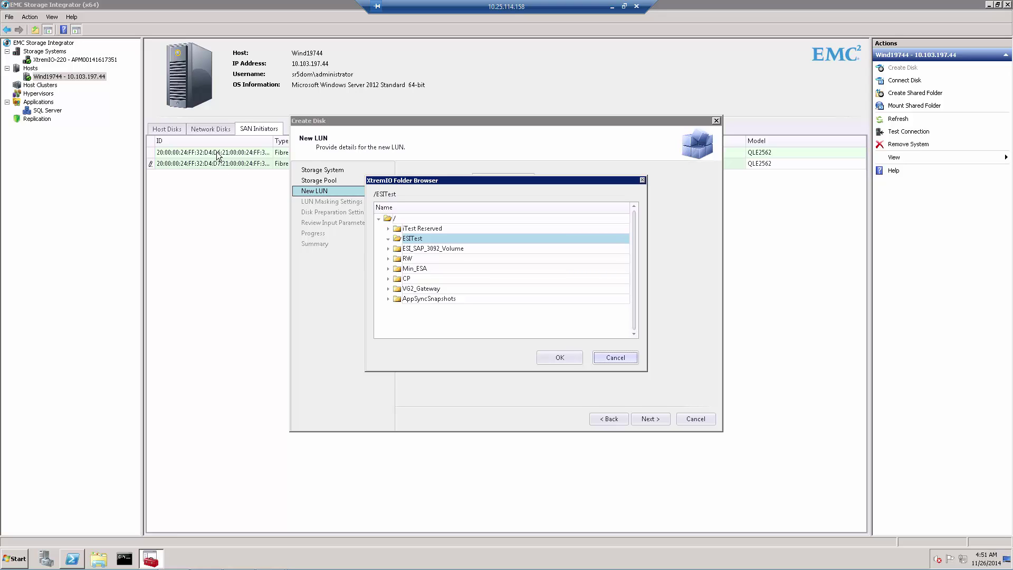
double_click(421, 242)
click(559, 359)
click(599, 250)
- Give test001 description test001, size 10 GB and service node Auto, then reach LUN masking
click(542, 249)
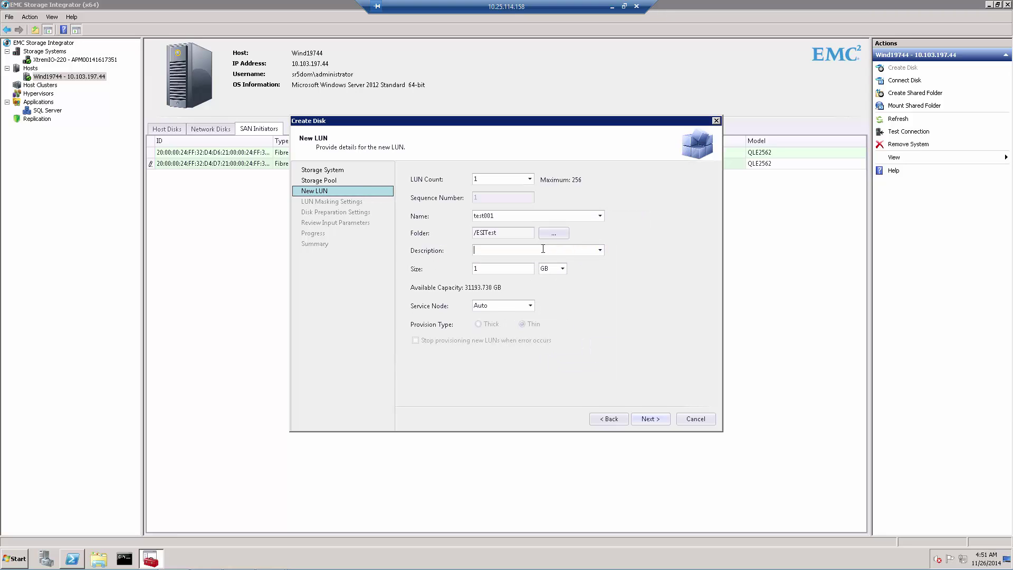
text(test001)
text(0)
click(549, 269)
click(500, 306)
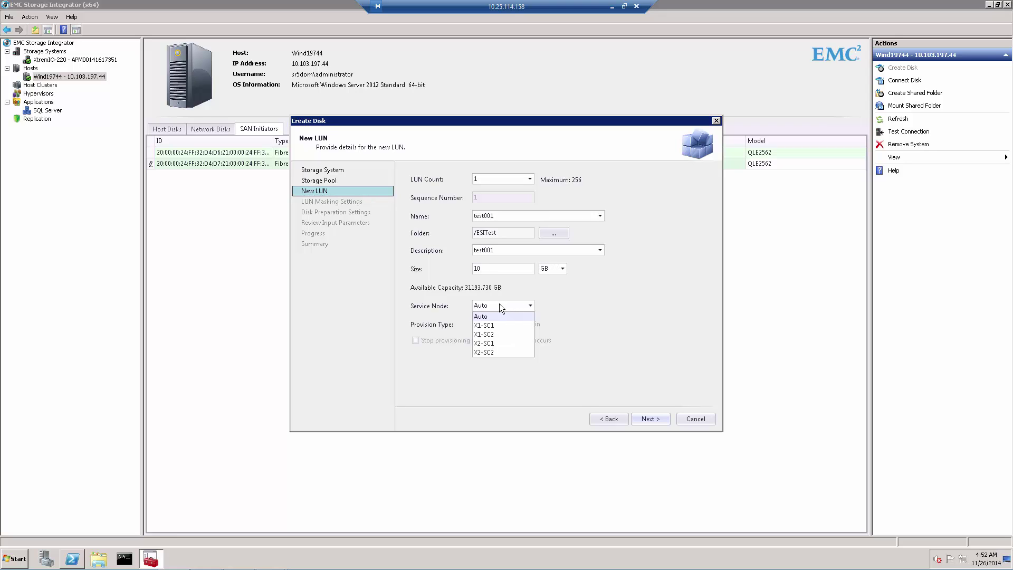
click(475, 316)
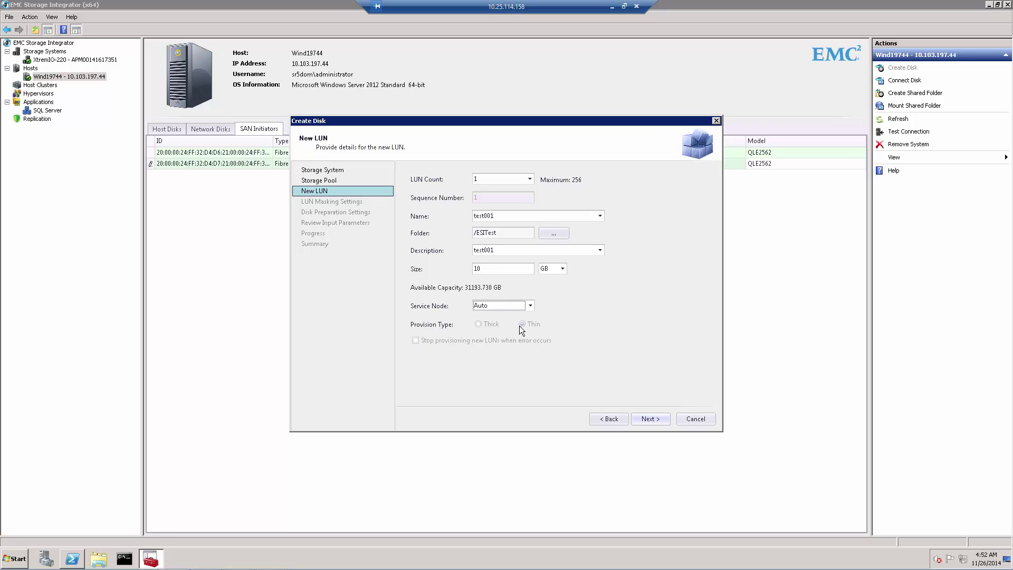
click(647, 419)
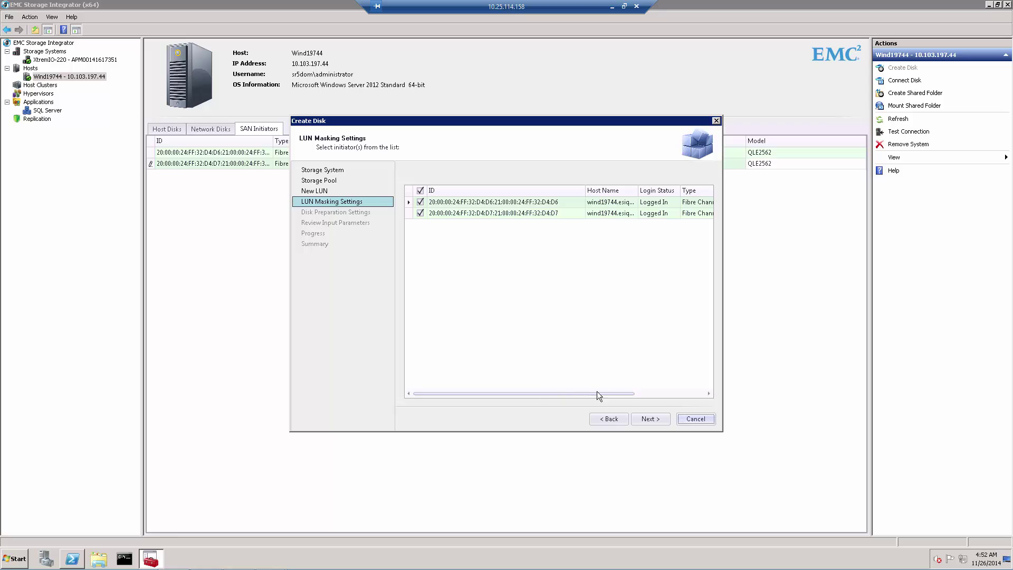
- Advance the Create Disk wizard to the disk preparation settings
click(655, 394)
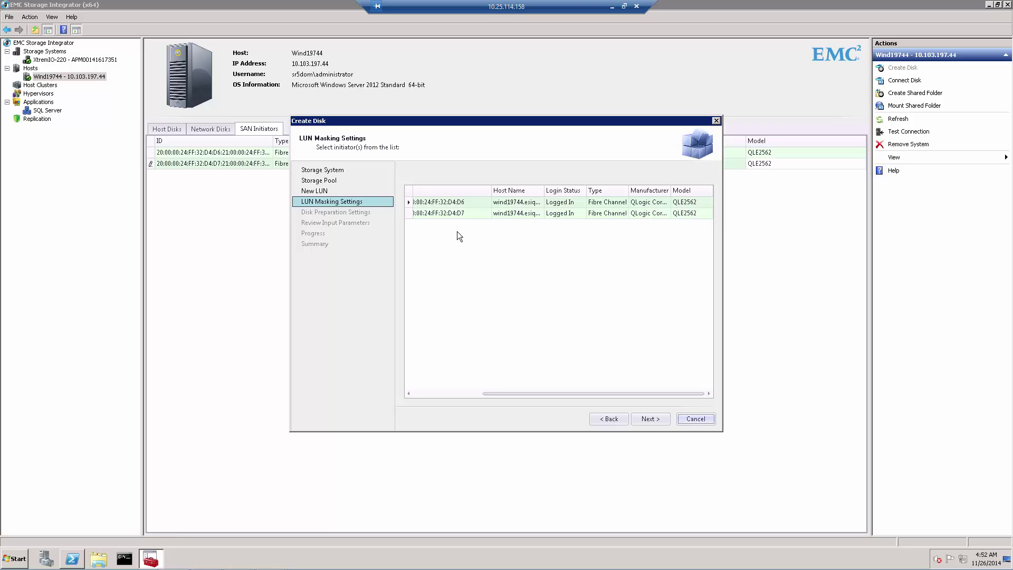
click(454, 394)
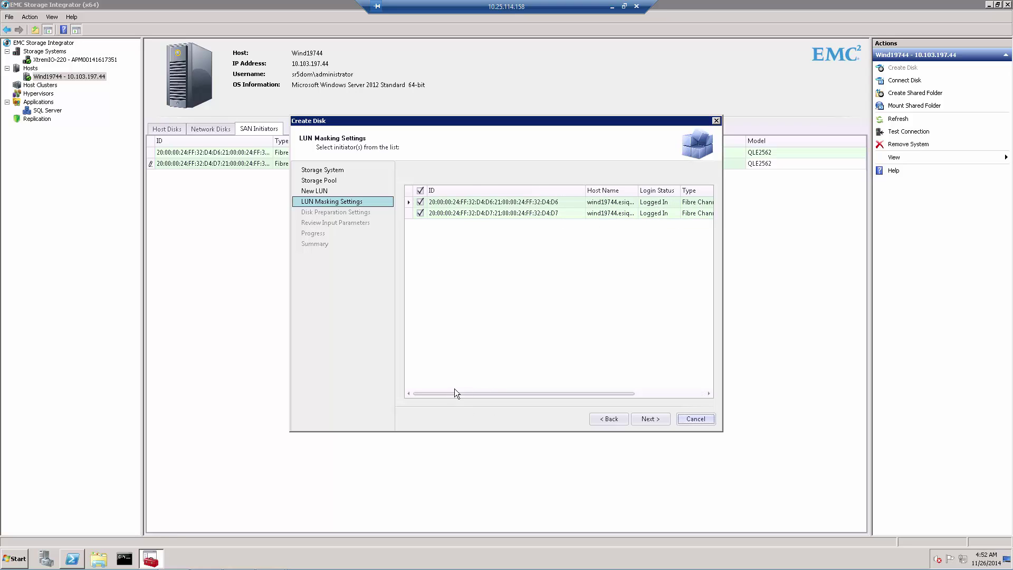
click(647, 418)
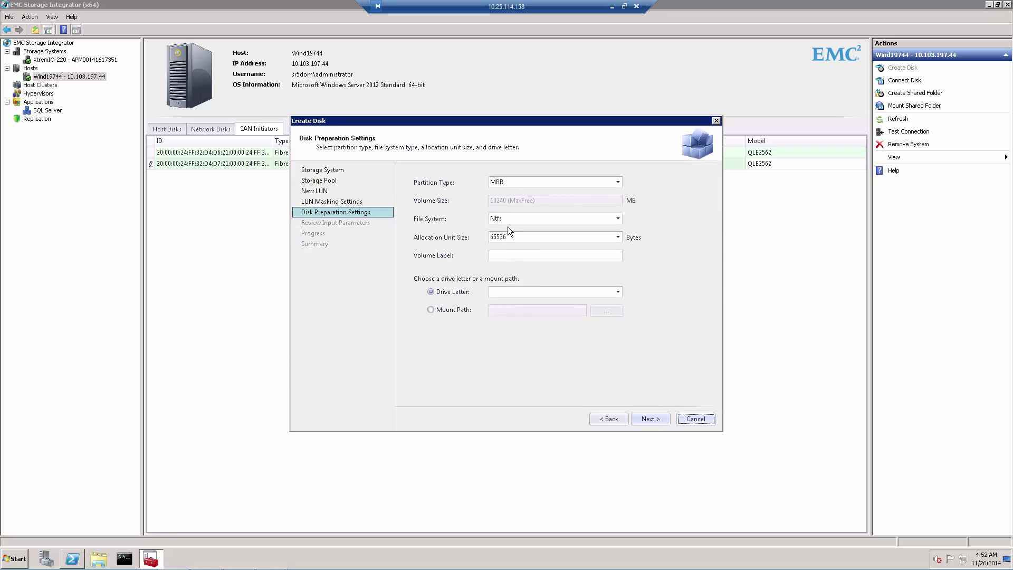
- Set the partition type to MBR after trying GPT, keep Ntfs, and open the allocation unit sizes
click(524, 181)
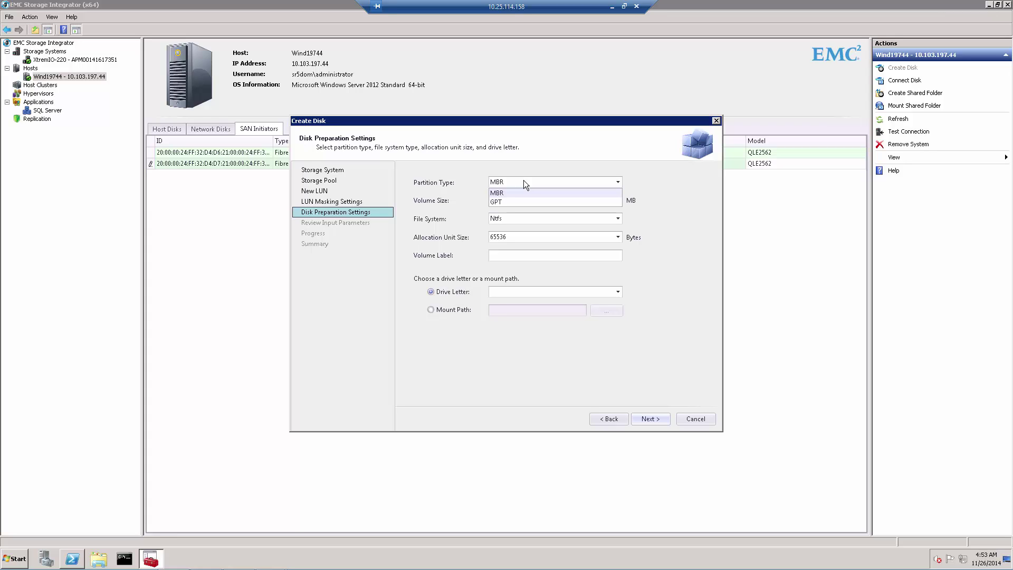
click(498, 202)
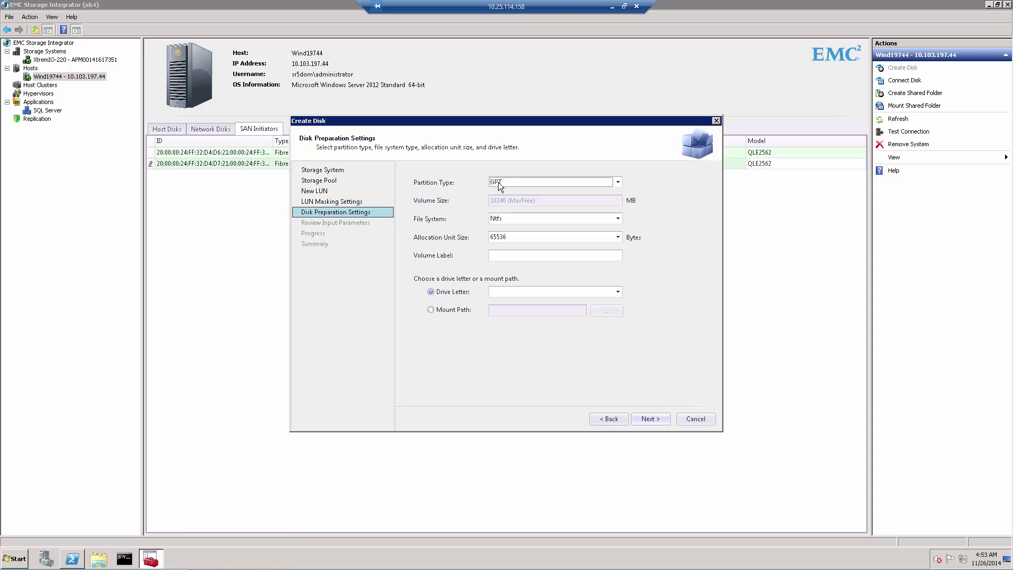
click(510, 181)
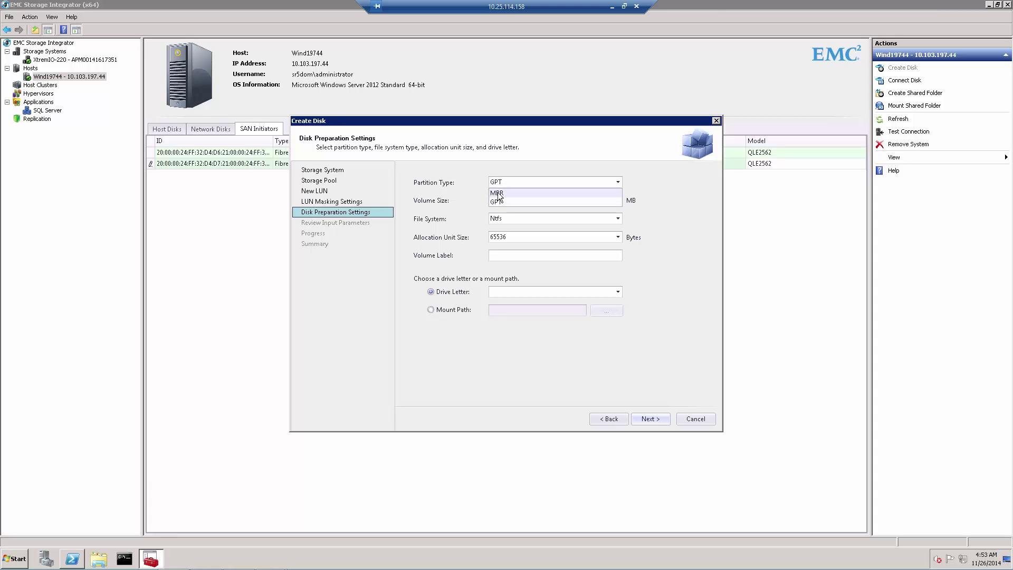
click(498, 193)
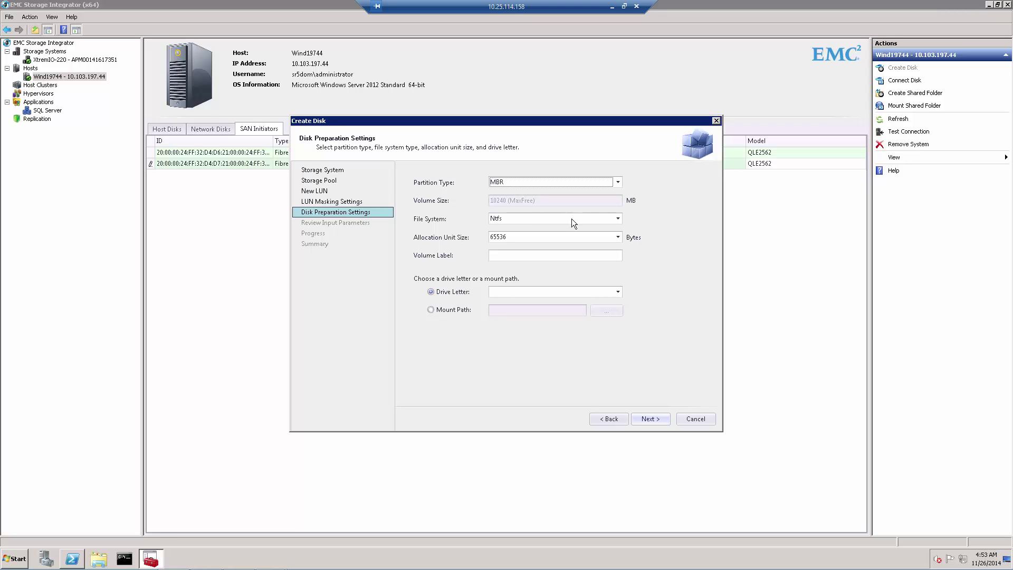
click(617, 219)
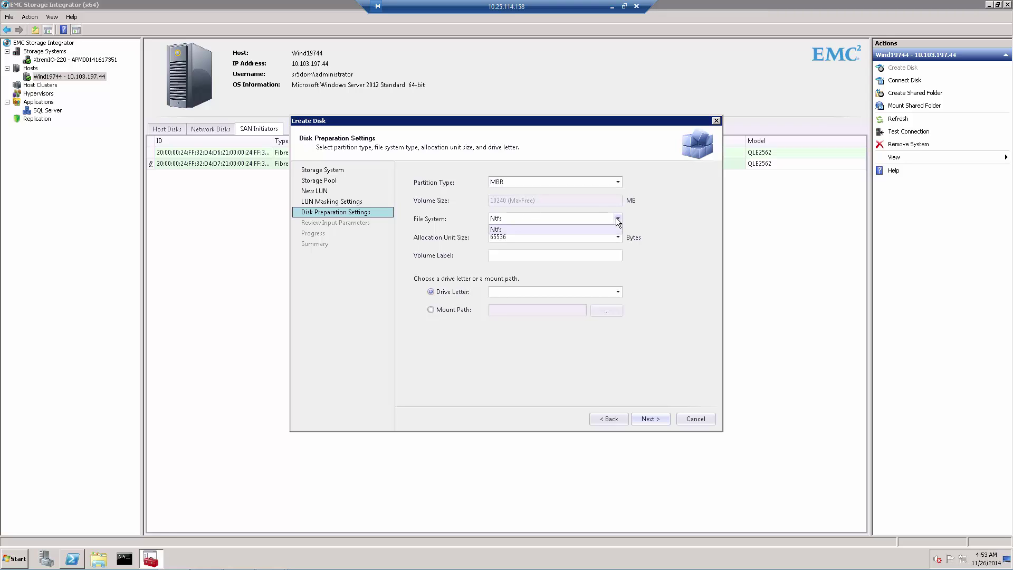
click(500, 218)
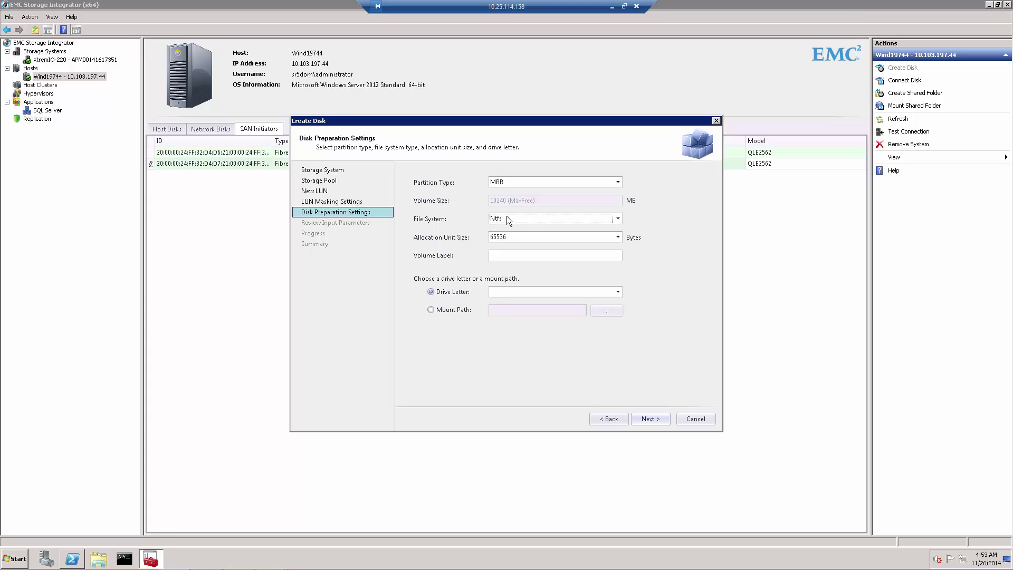
click(616, 237)
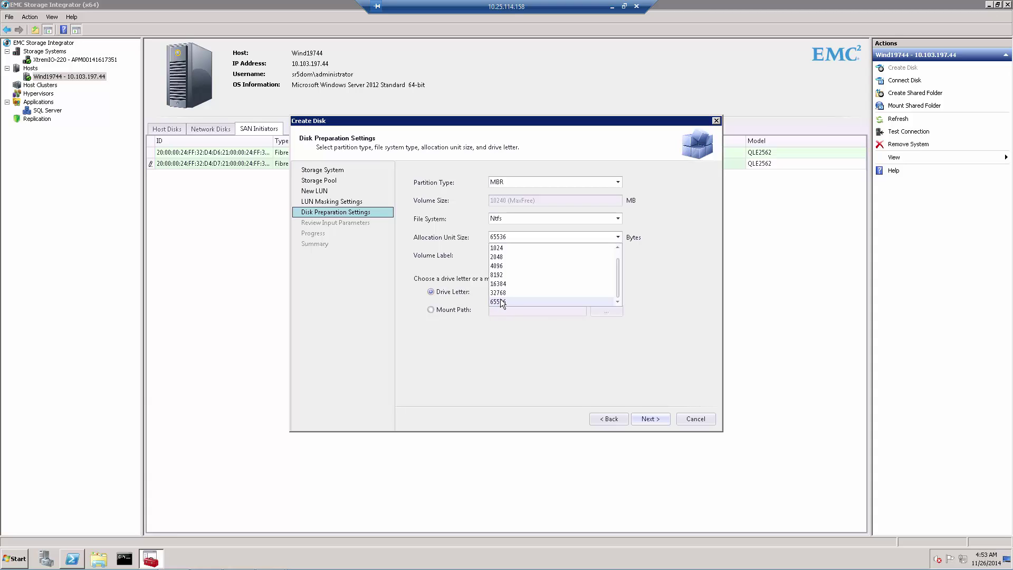
- Keep 65536 allocation units, label the volume test001, assign drive letter K, and go to review
click(501, 302)
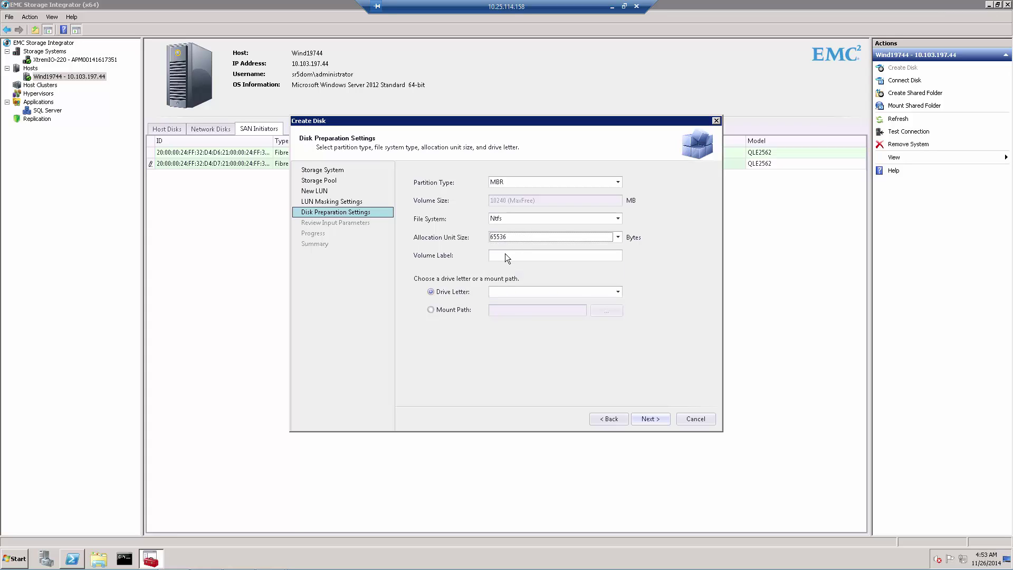
click(506, 254)
text(test001)
click(615, 294)
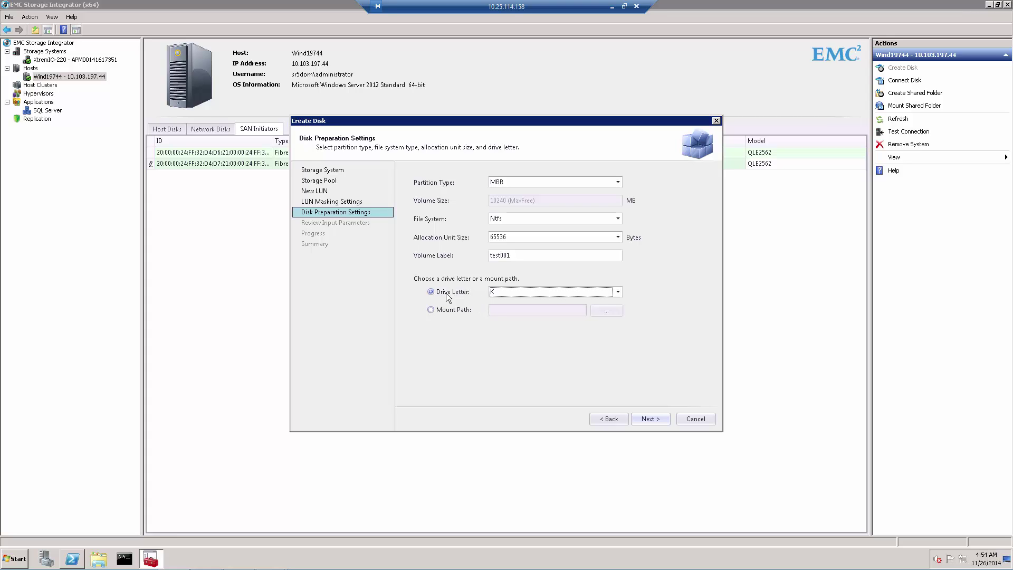
click(648, 420)
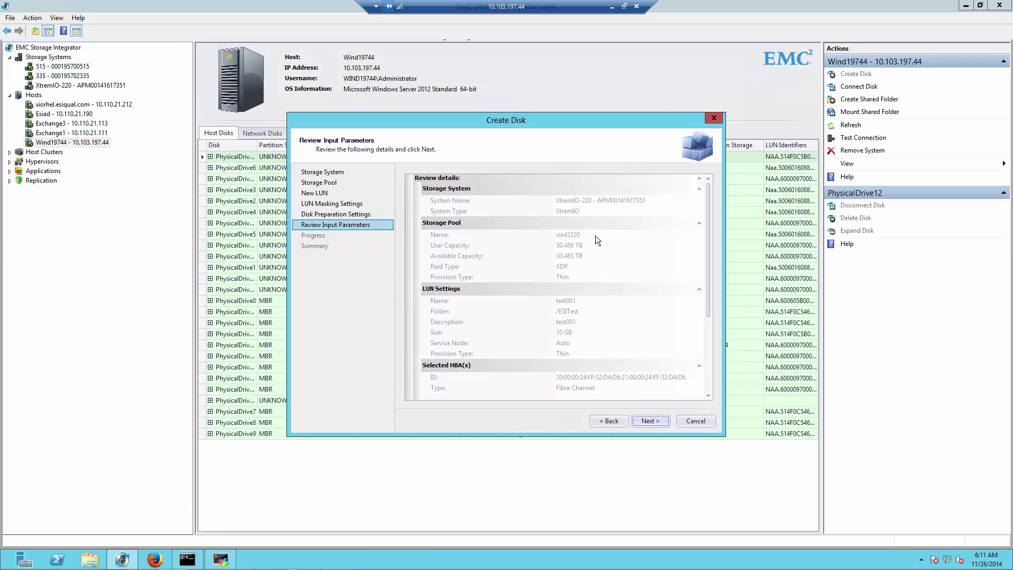
- Run the disk creation tasks, switching between the detailed step log and the progress table
click(641, 420)
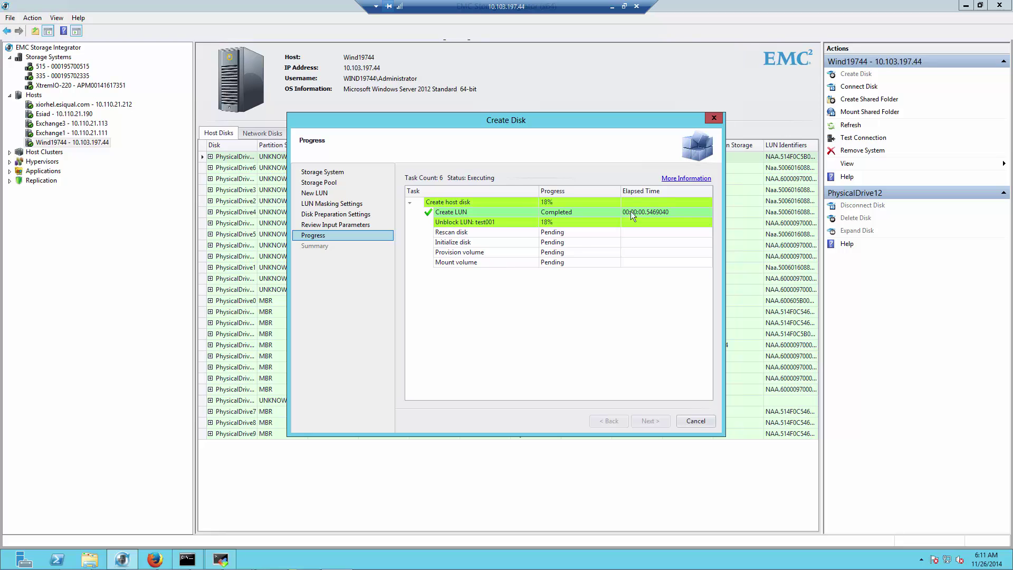
click(670, 179)
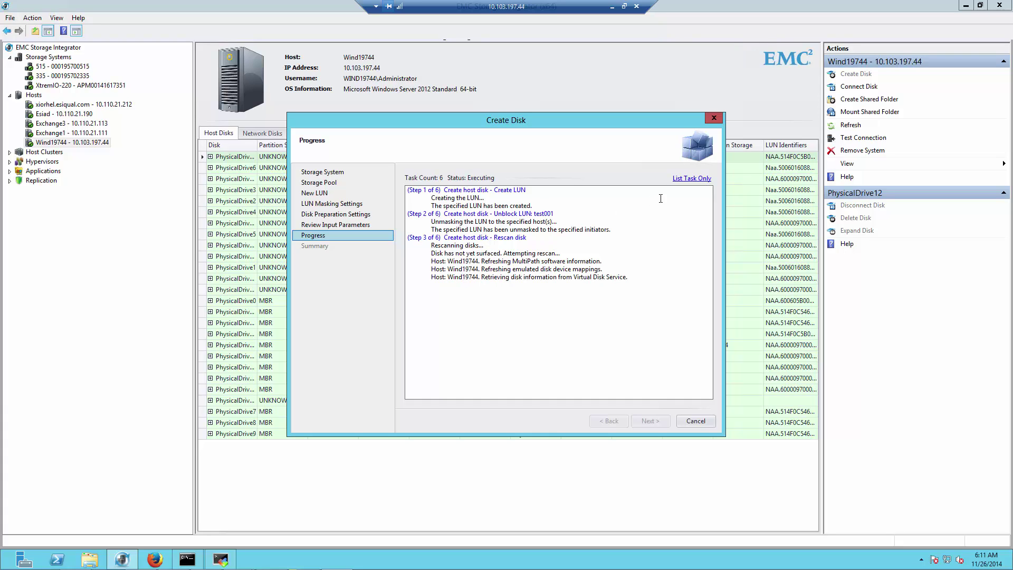
click(685, 179)
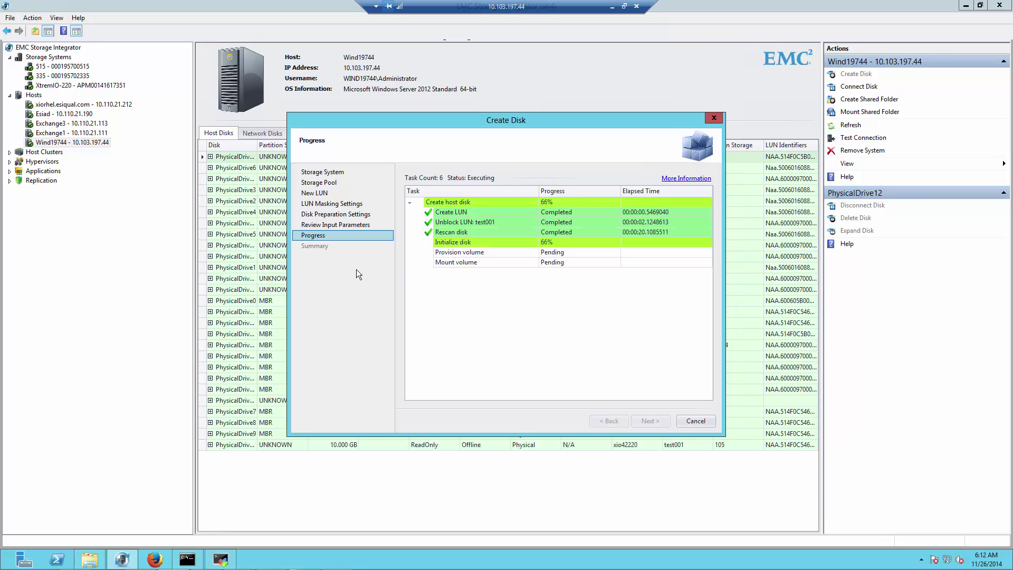
click(669, 180)
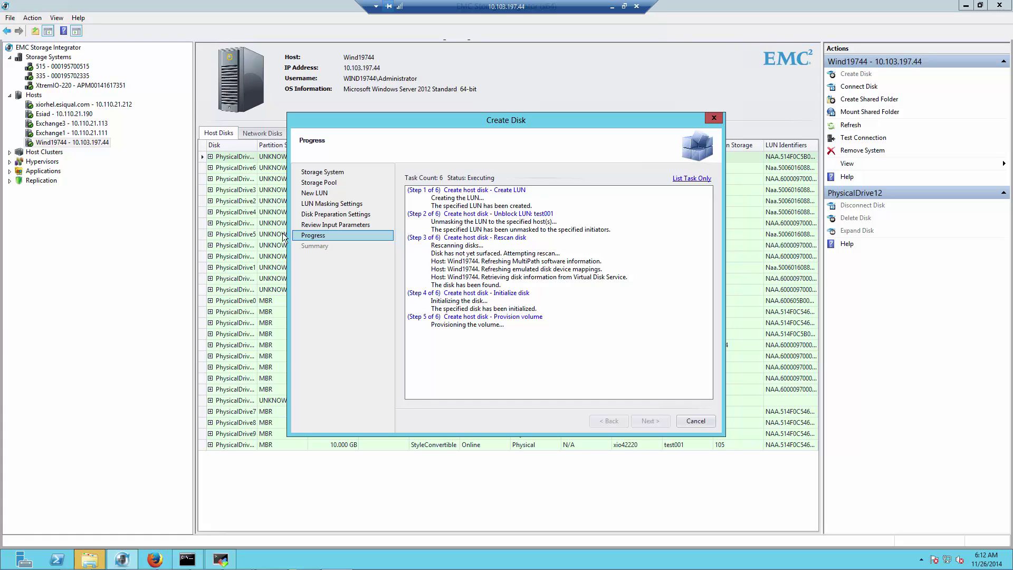
click(683, 178)
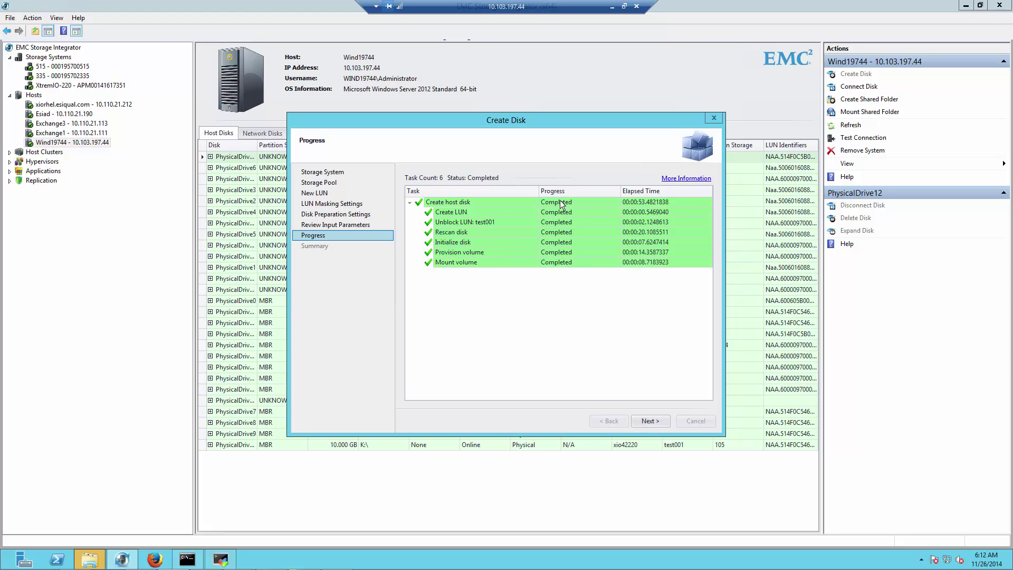
- Finish the wizard after the summary and refresh the host's disk list
click(645, 422)
click(645, 421)
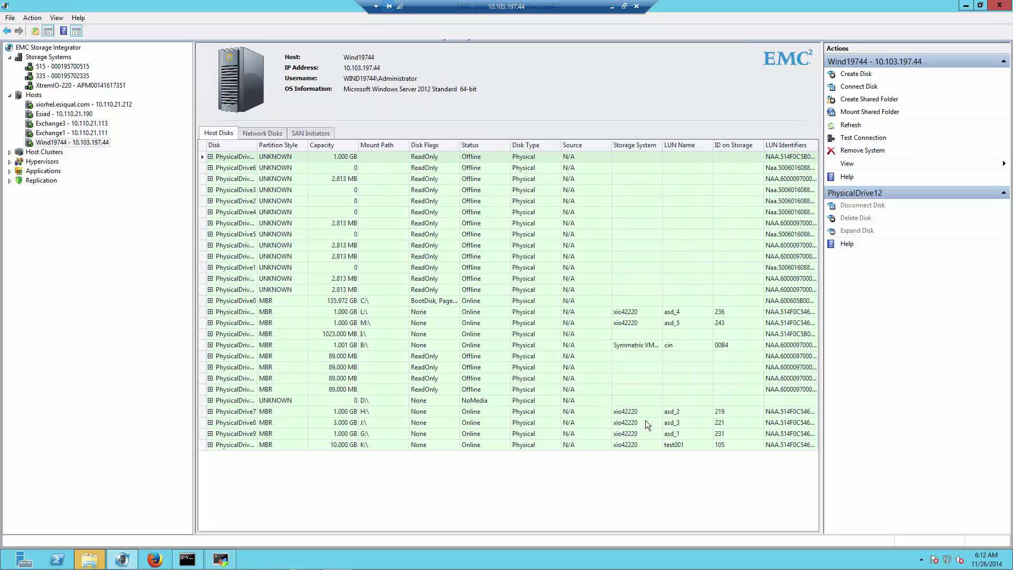
click(851, 127)
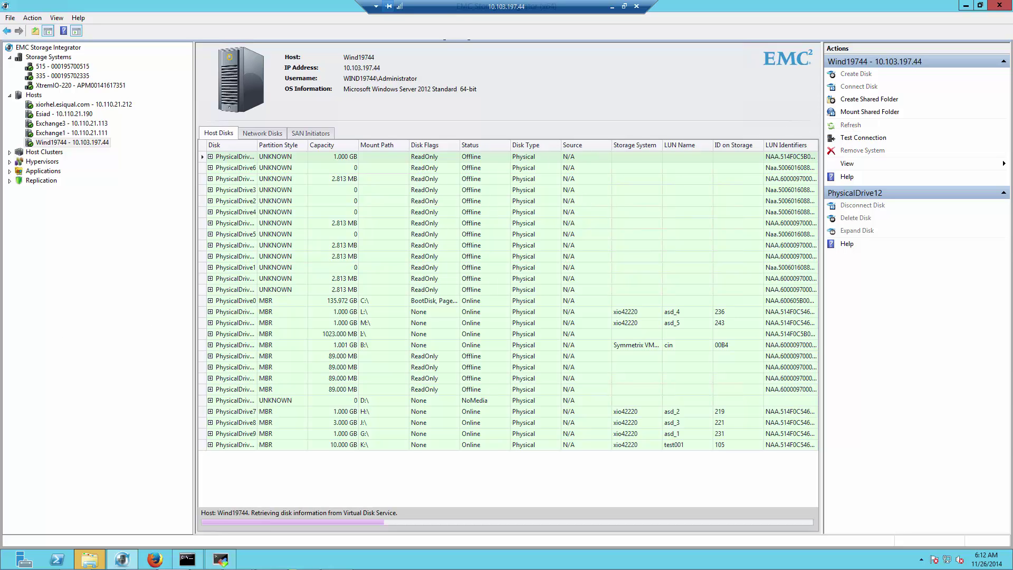
- Expand the K:\ disk to show its test001 NTFS volume and highlight the 64 KB allocation units
click(356, 413)
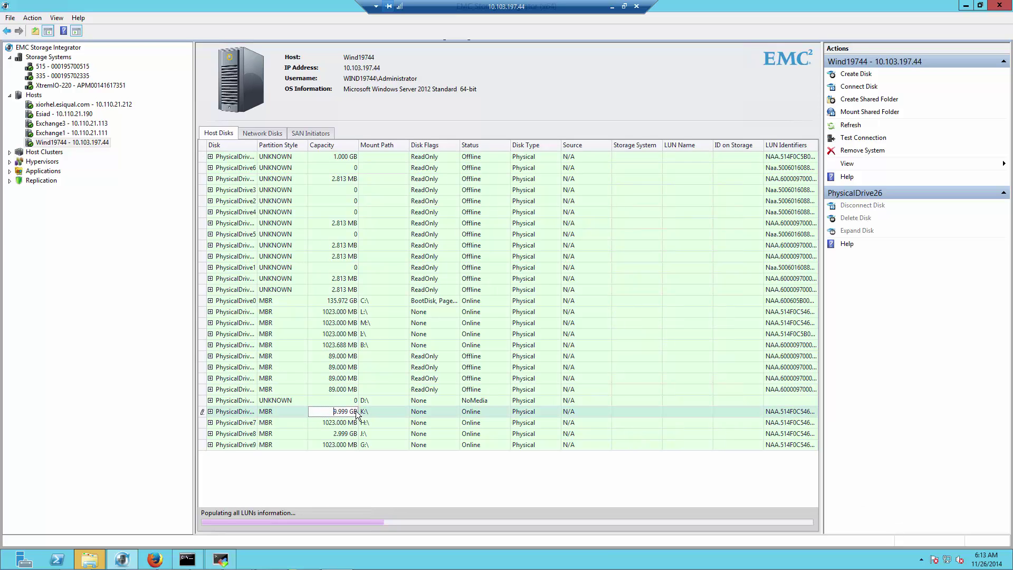
click(396, 410)
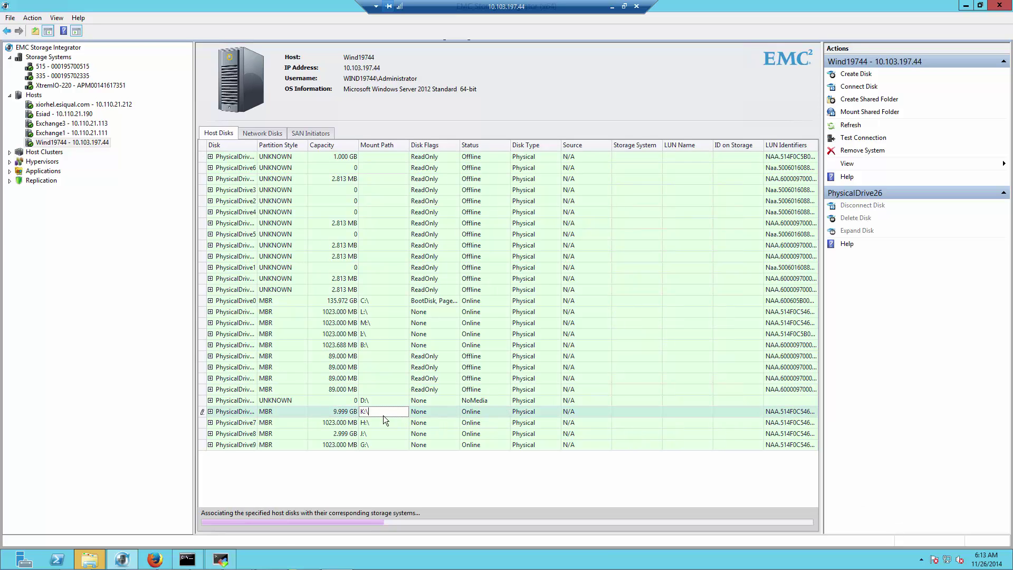
click(420, 422)
click(210, 411)
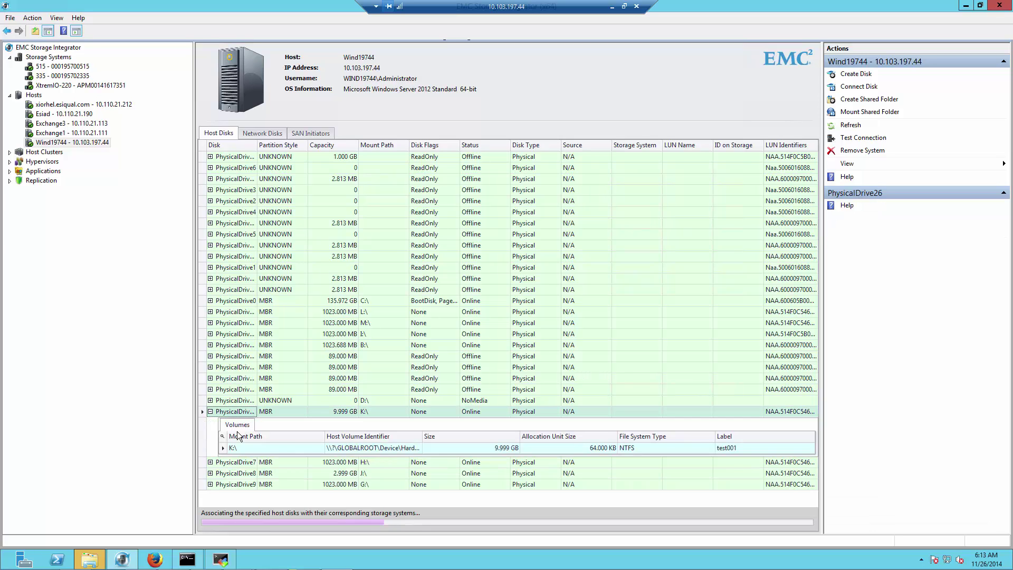
click(426, 437)
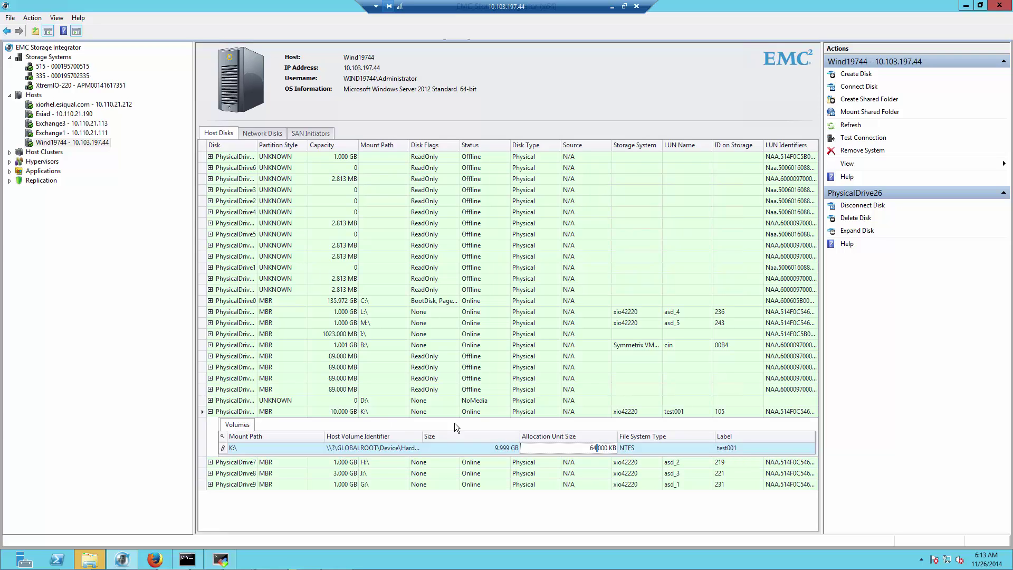
drag(589, 447, 616, 449)
click(50, 142)
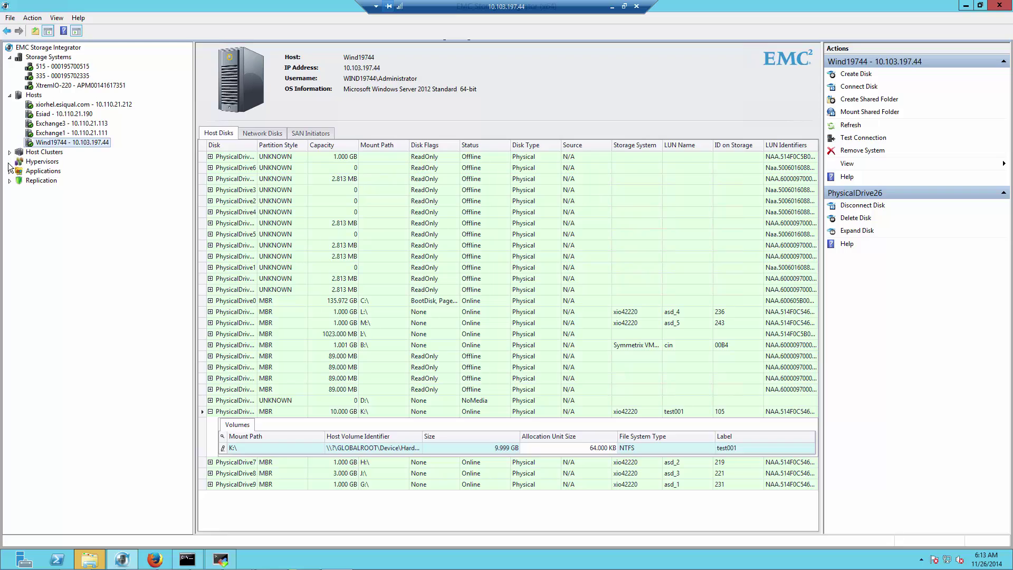
- Check the hypervisor types in Add Hypervisor, cancel, then open the SQL Server applications view
click(38, 163)
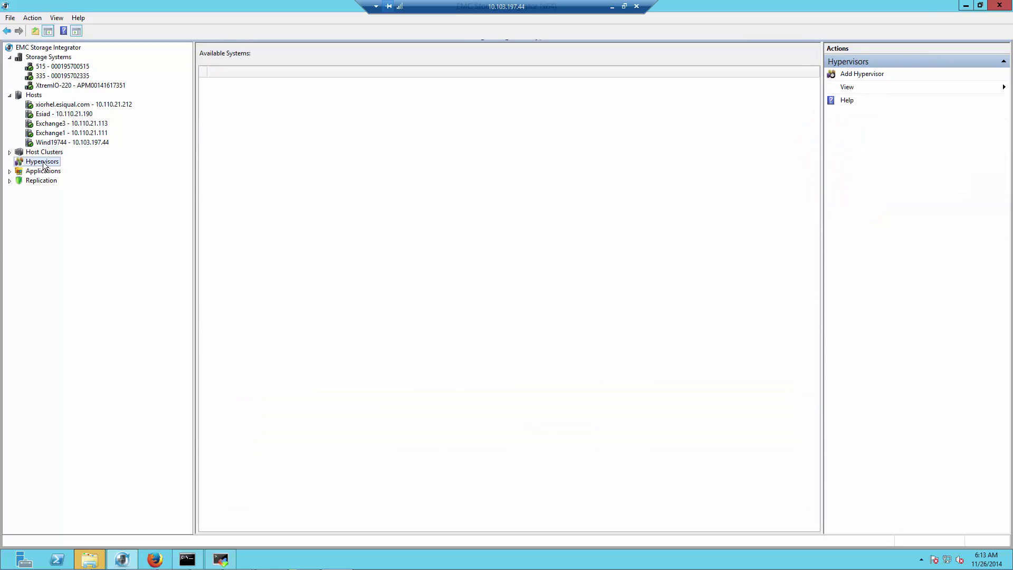
click(856, 74)
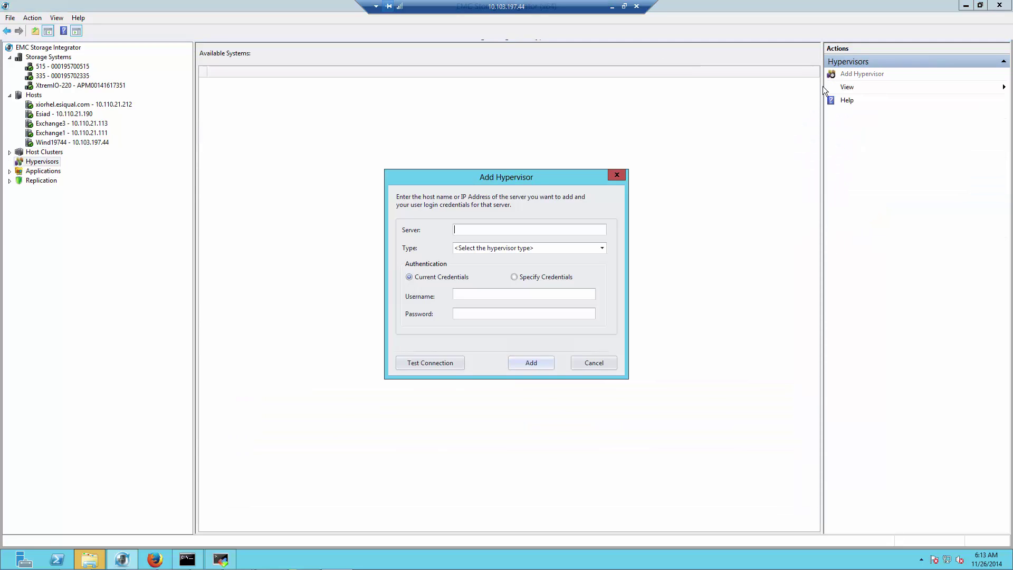
click(605, 249)
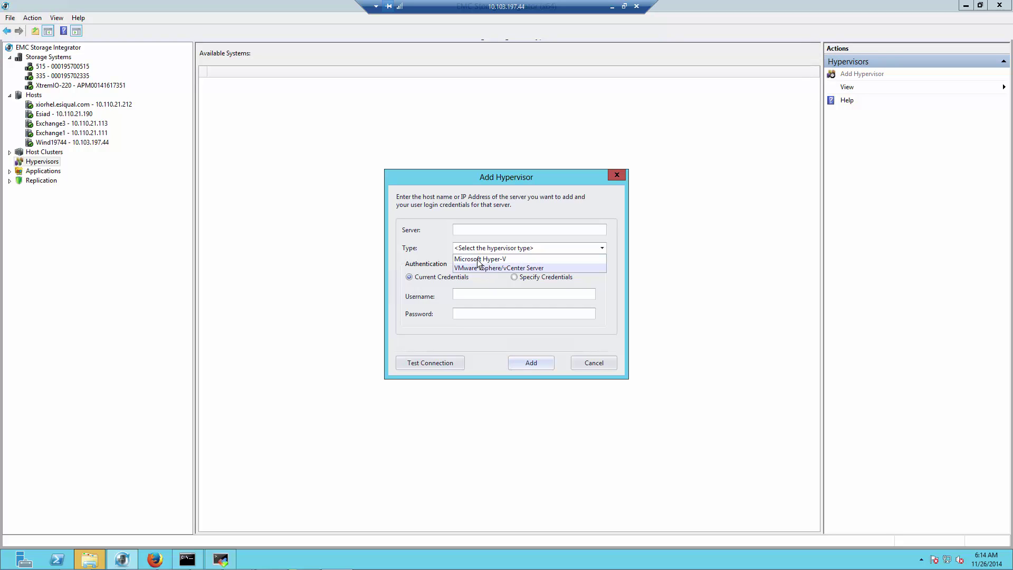
click(595, 362)
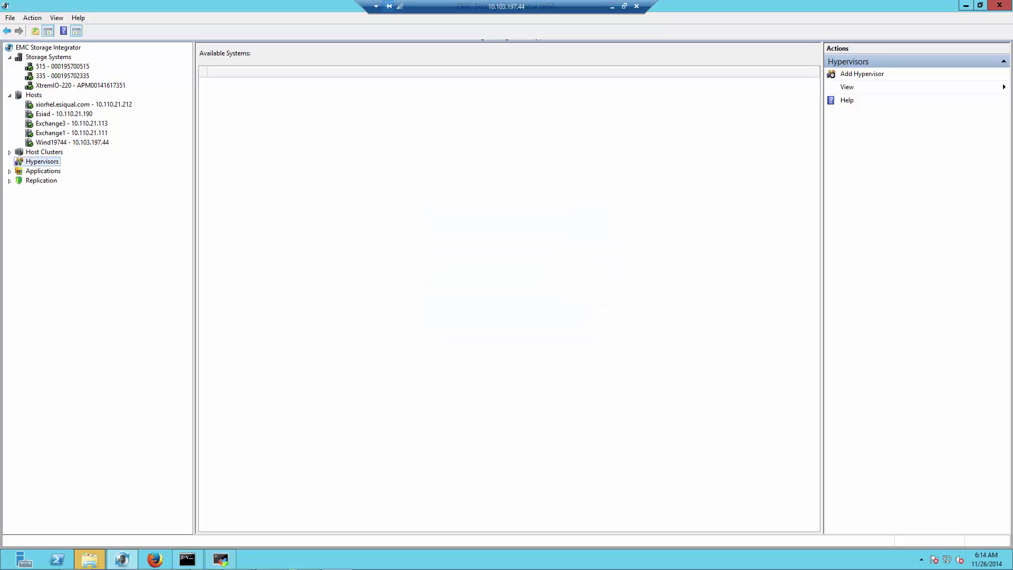
click(9, 171)
click(50, 181)
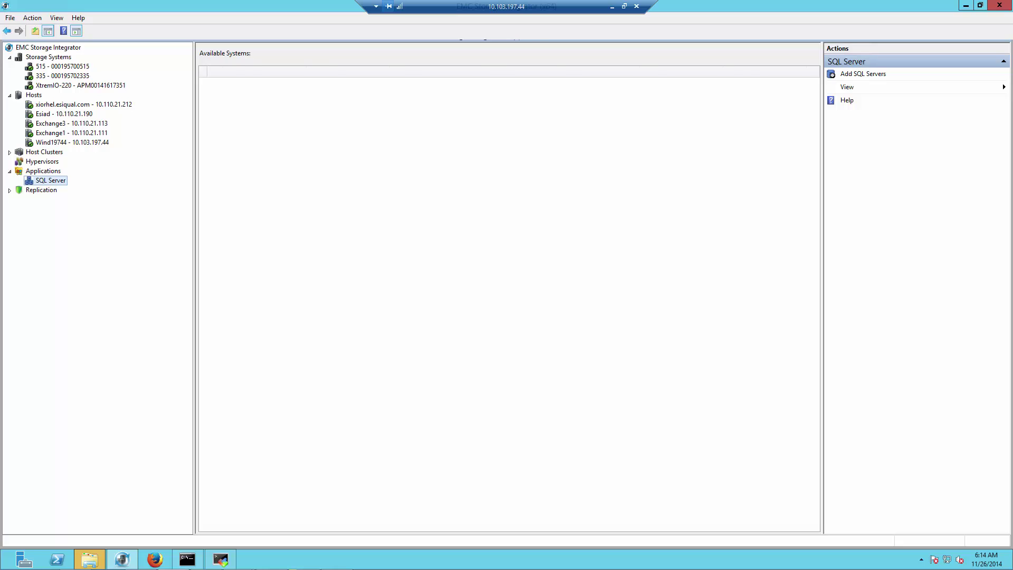
- Open the RP RecoverPoint system under Replication and list its eight consistency groups
key(Down)
key(Right)
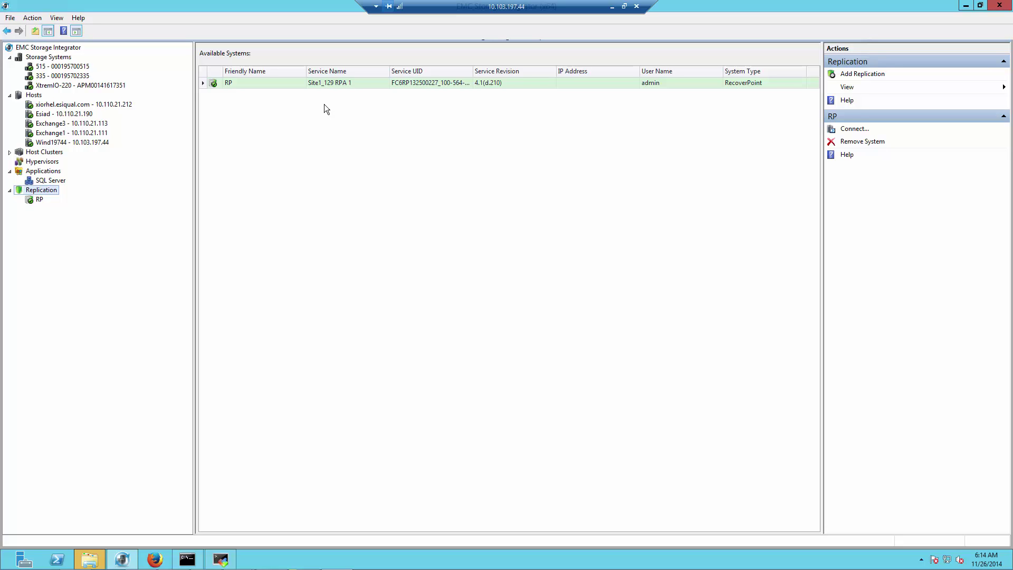
click(33, 199)
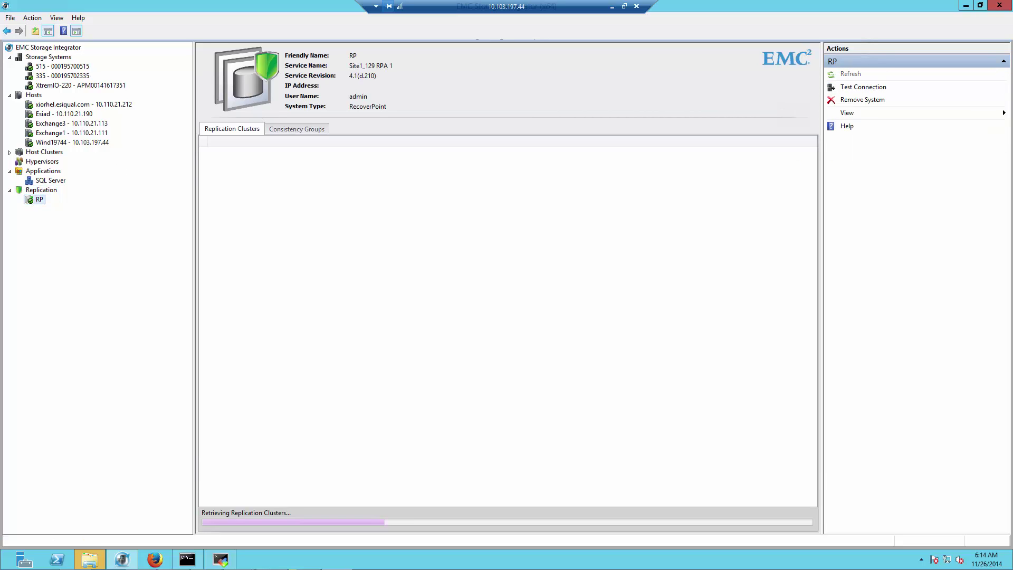
click(275, 129)
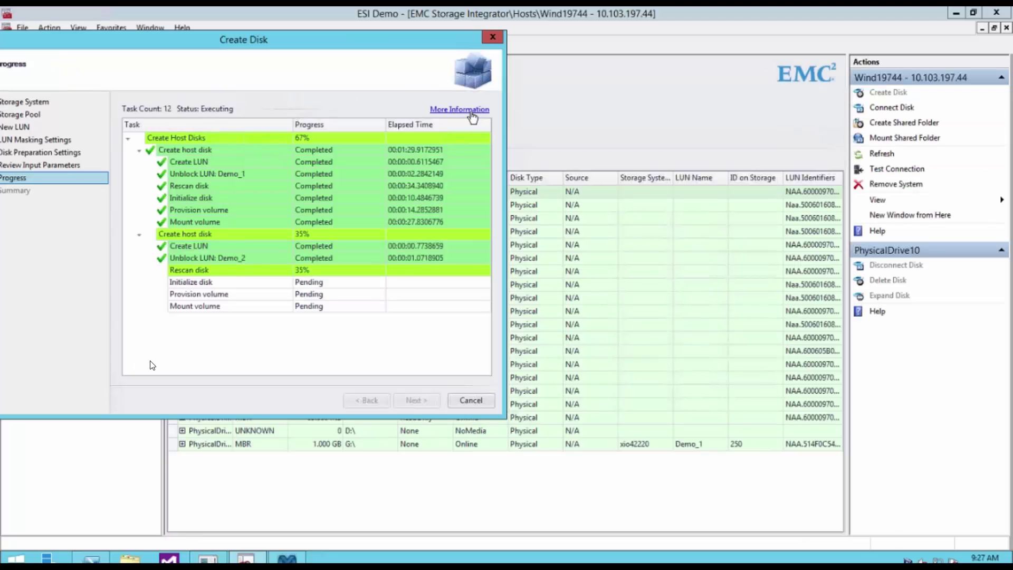
- Glance at the disk creation log, then finish and close the Create Disk wizard
click(459, 109)
click(460, 109)
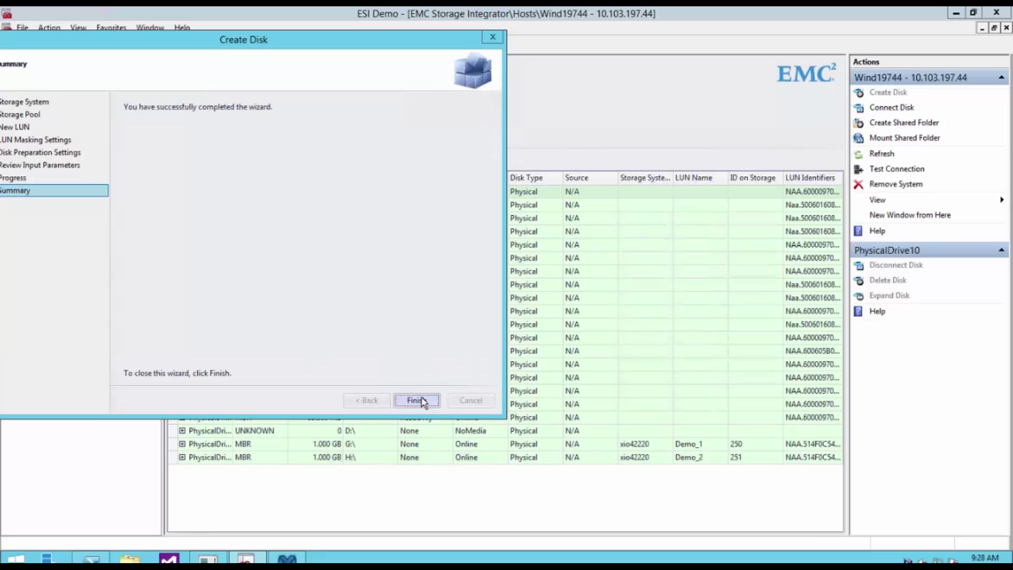
click(422, 401)
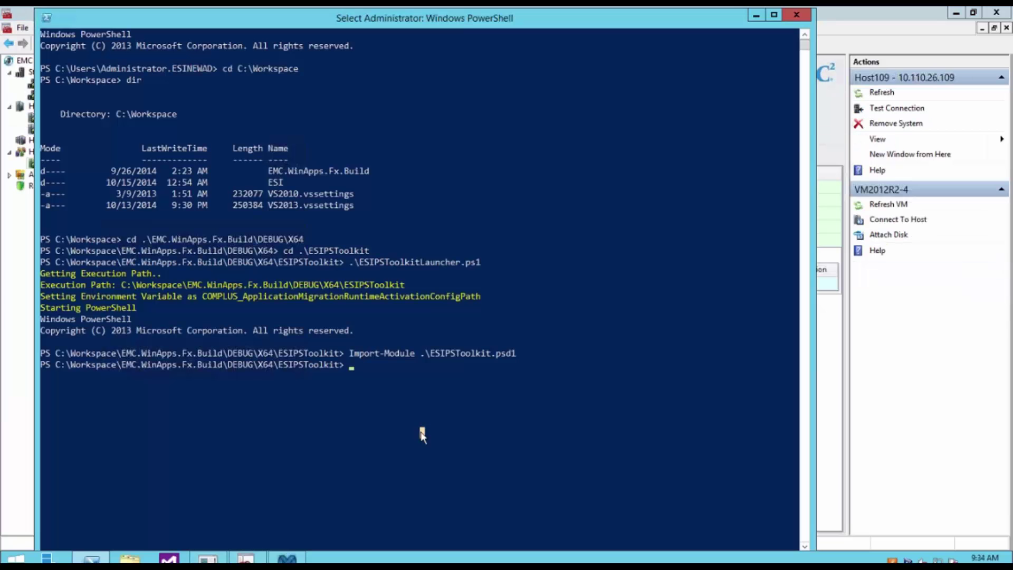
- Enter Get-EmcStorageSystem with Tab completion and run it to list the storage systems
text(Get)
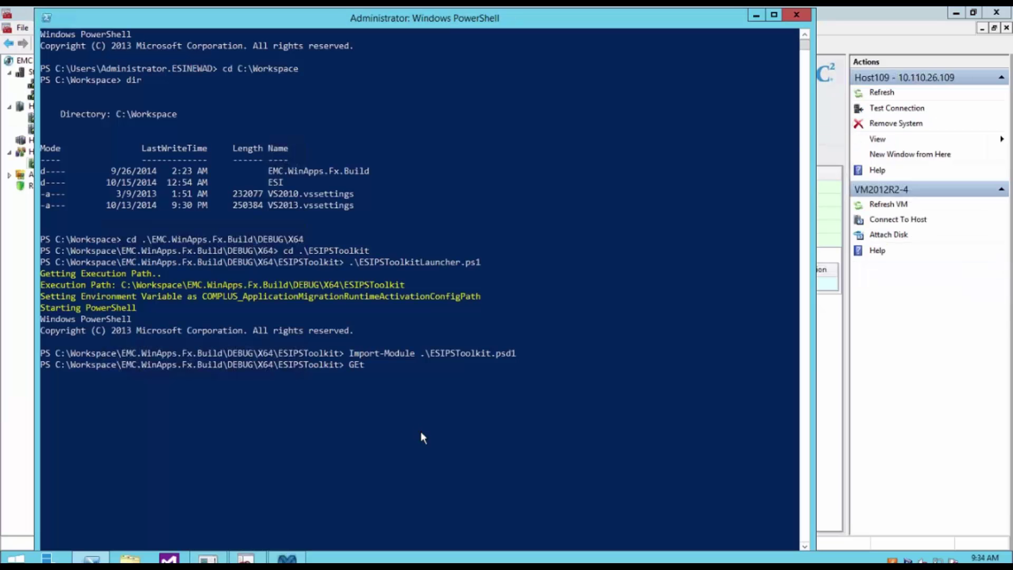
key(BackSpace)
key(BackSpace)
text(et-EmcSot)
key(BackSpace)
key(BackSpace)
key(Tab)
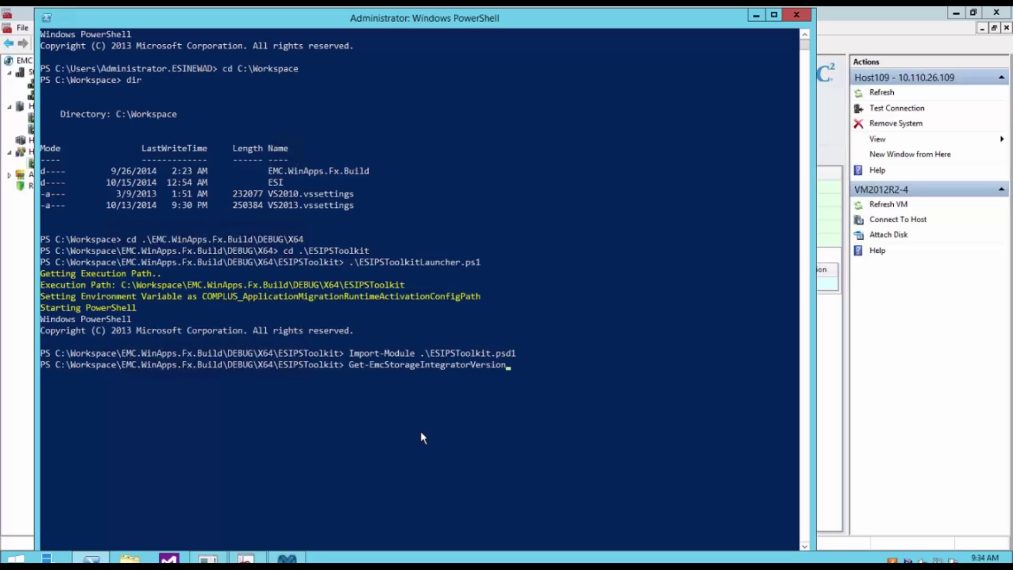
key(Tab)
key(BackSpace)
key(BackSpace)
key(BackSpace)
key(BackSpace)
key(BackSpace)
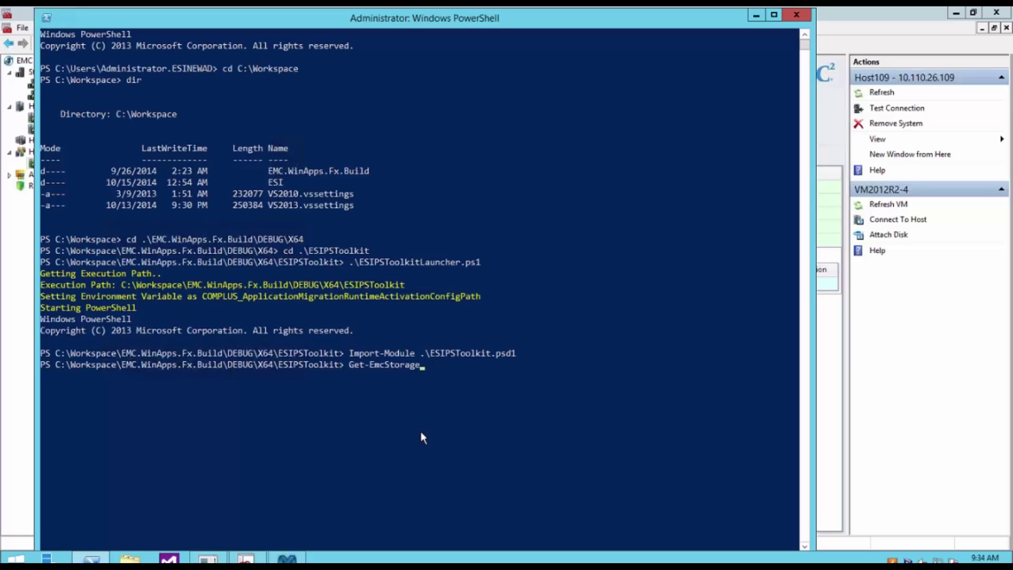
text(eSy)
key(Tab)
key(Return)
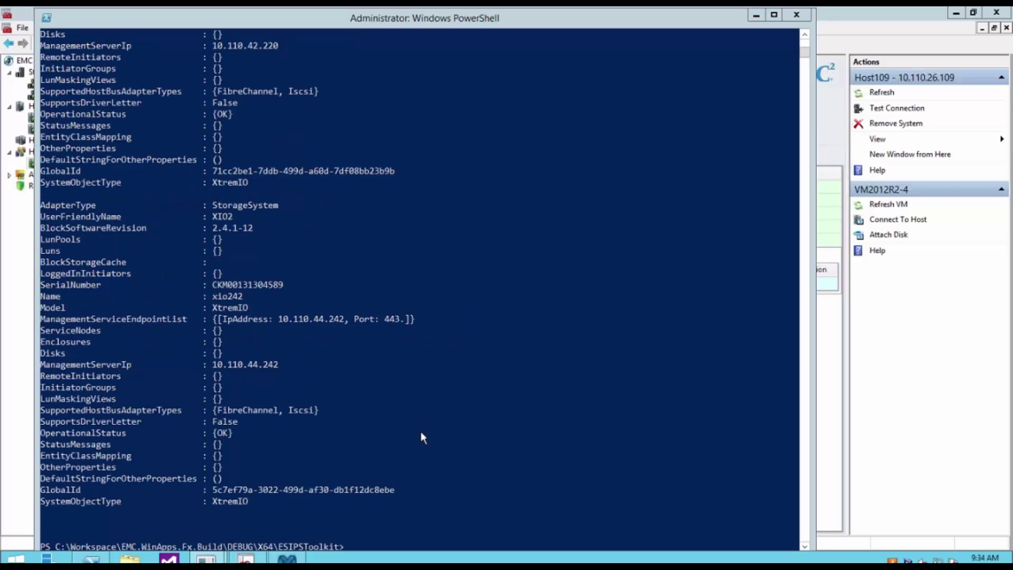
- Recall the Get-EmcStorageSystem line and edit its beginning, typing '$hso'
key(Up)
key(BackSpace)
text(mcStorageSystem)
key(Home)
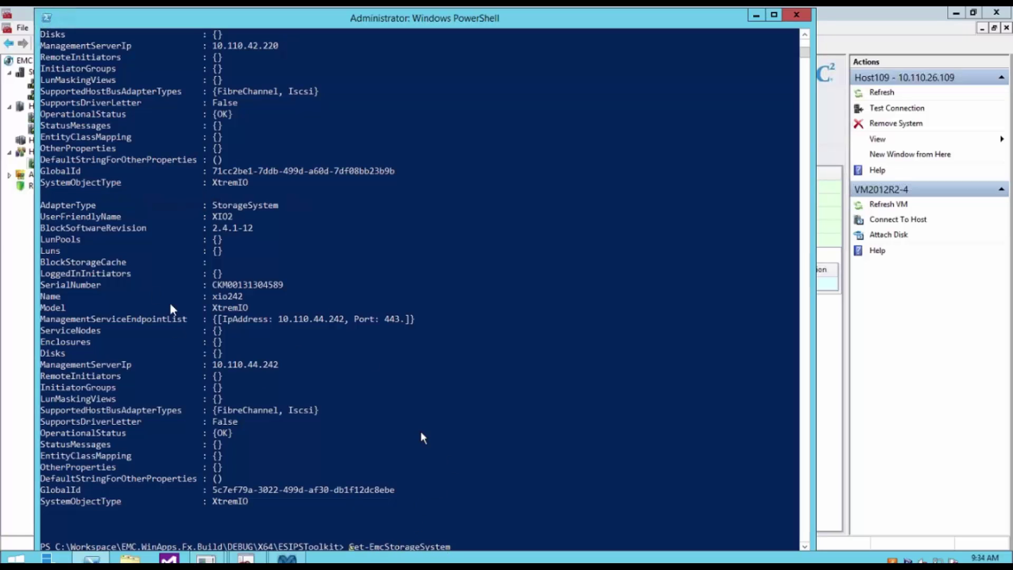
key(Delete)
text($)
key(Delete)
key(Delete)
key(Delete)
key(Delete)
key(Delete)
key(Delete)
text(hso)
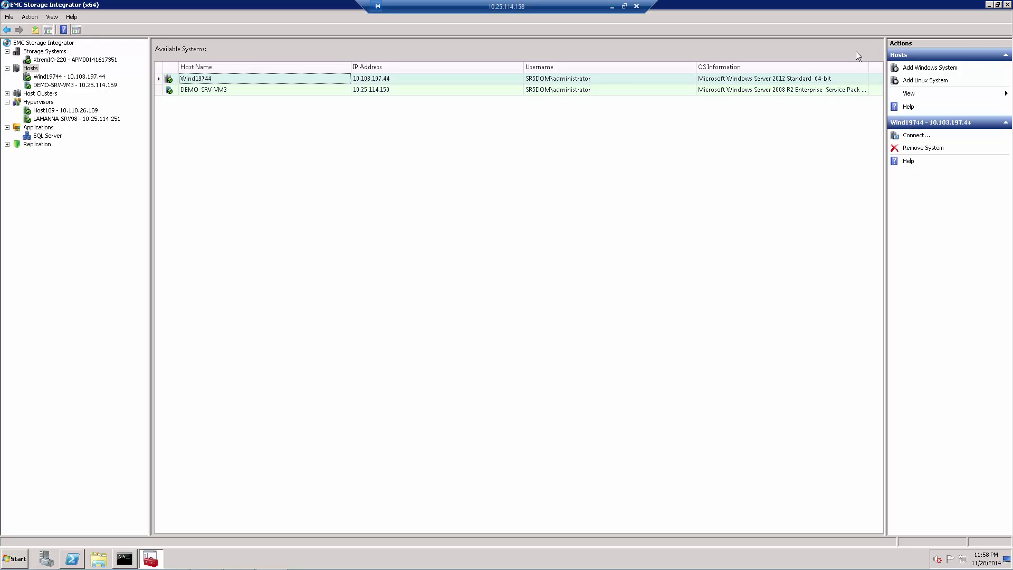
- Open the Add Linux System form, dismiss it without adding a host, and show the hypervisors
click(920, 81)
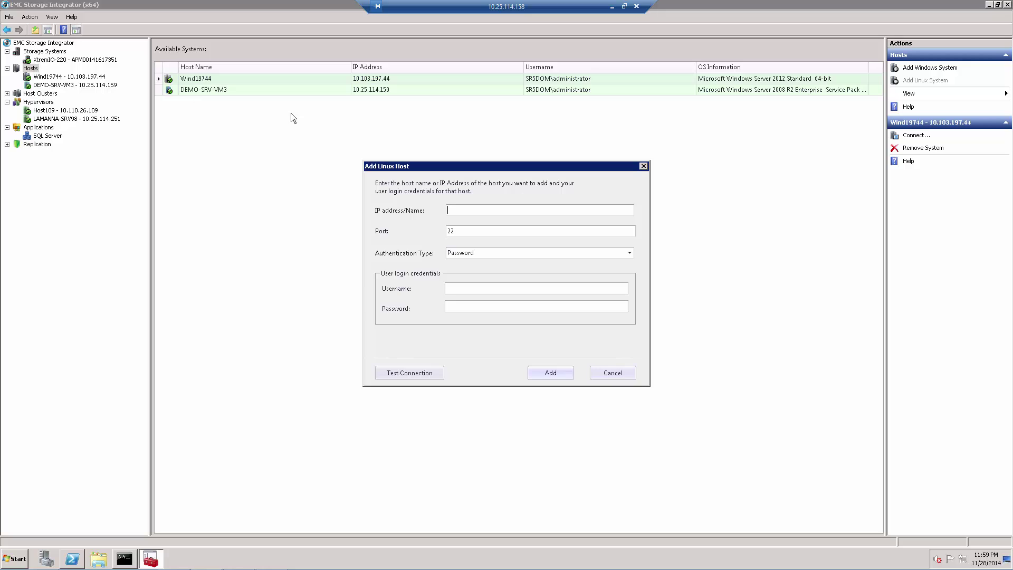
click(604, 374)
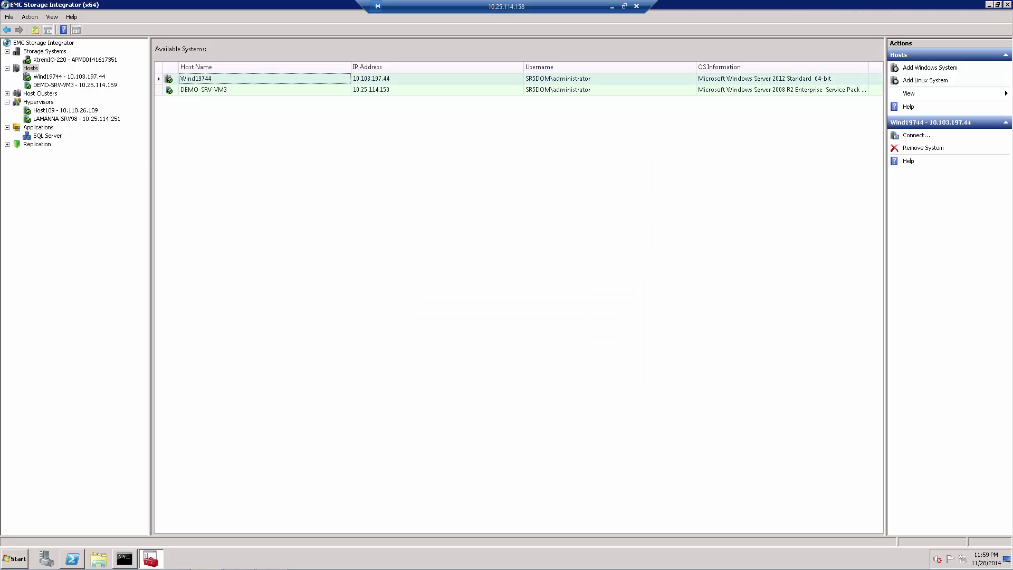
click(37, 103)
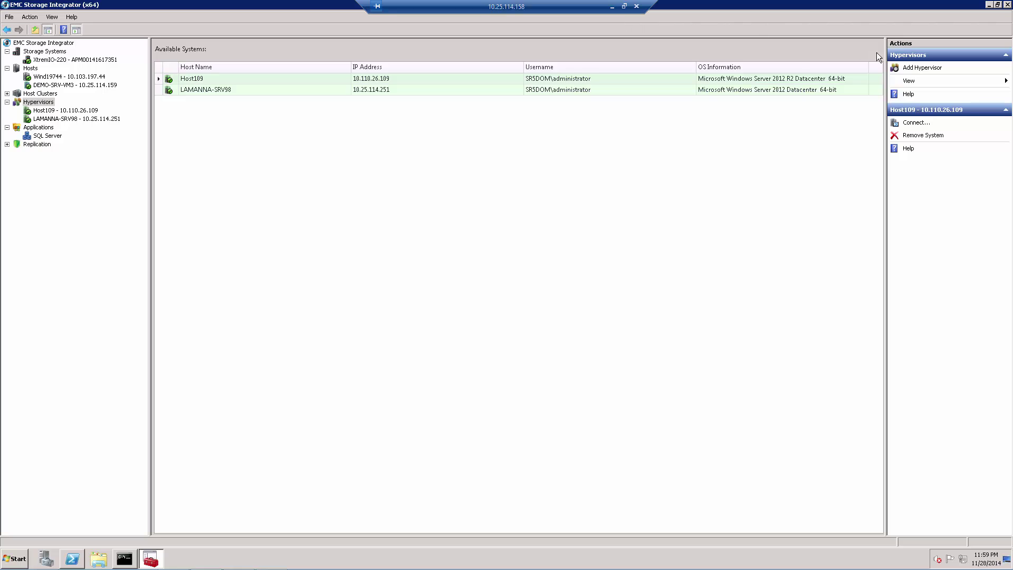
- Open Add Hypervisor, review the available hypervisor types, and cancel without adding one
click(920, 68)
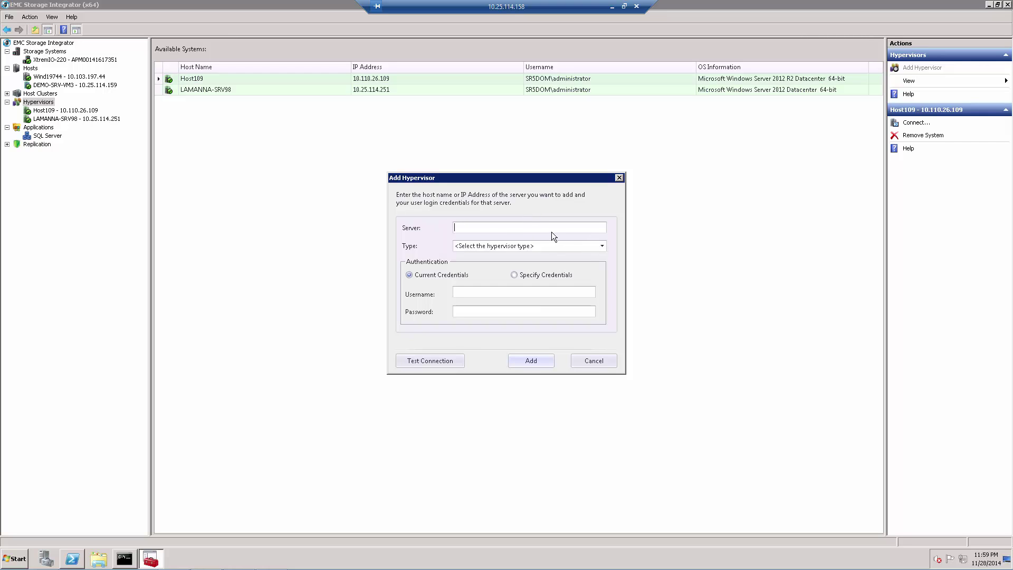
click(602, 245)
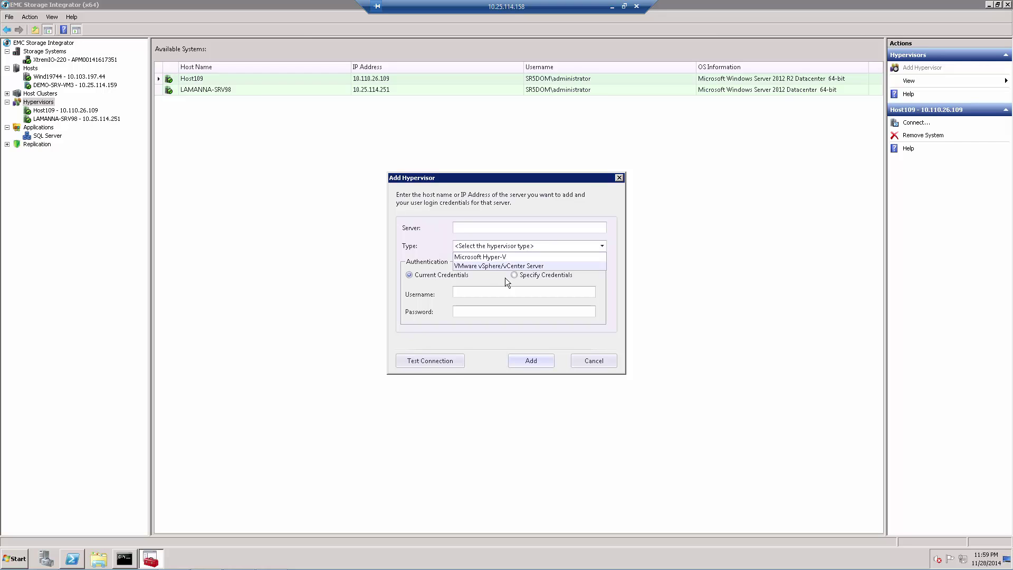
click(589, 357)
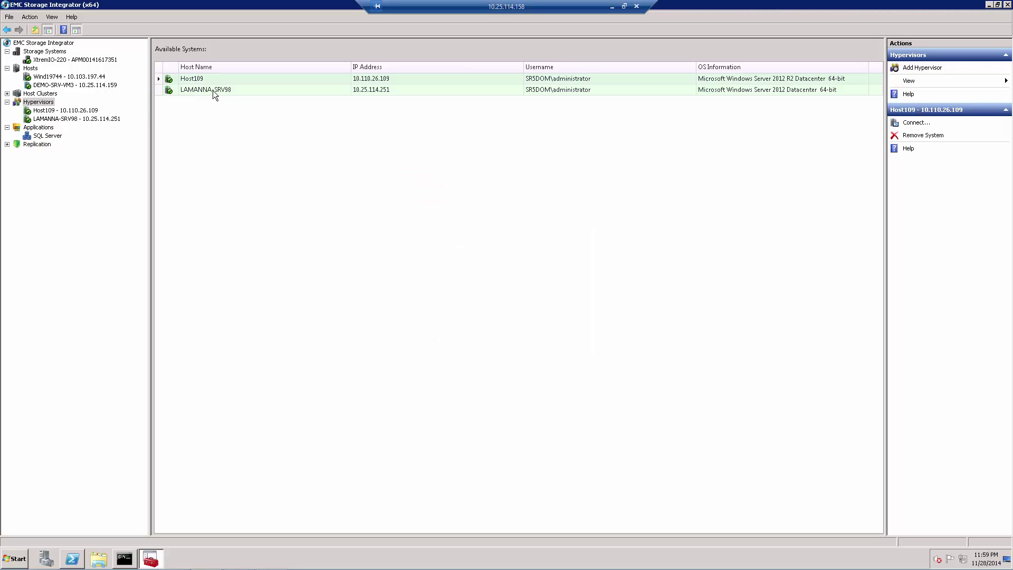
- Open LAMANNA-SRV98's details and list its host disks, PhysicalDrive0 through PhysicalDrive5
click(59, 120)
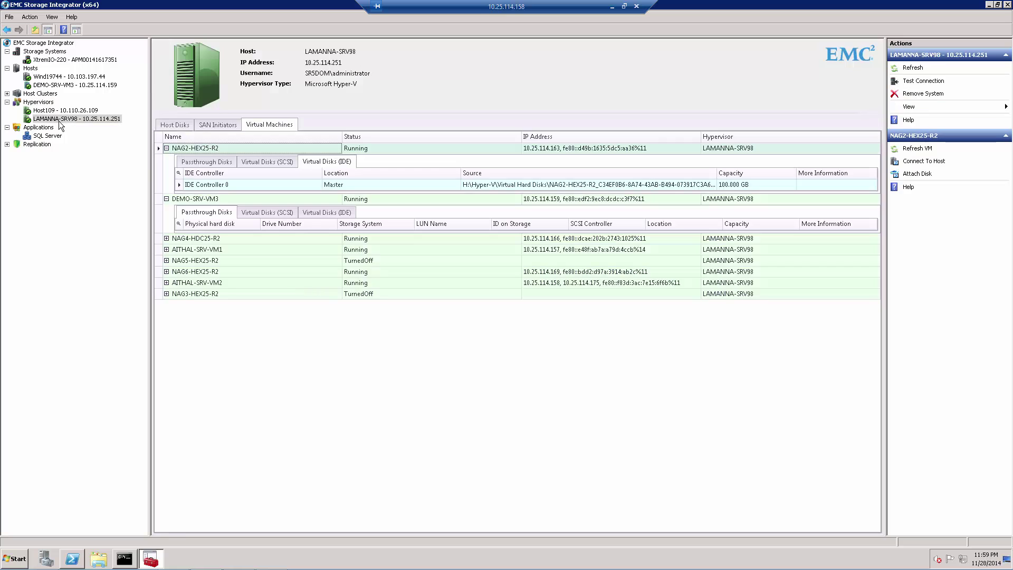
click(177, 127)
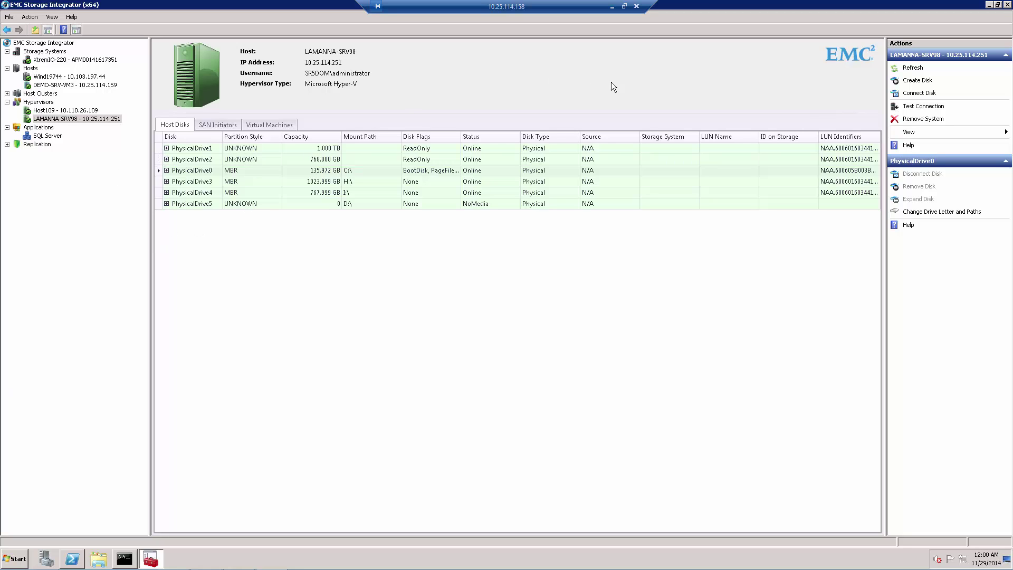
- Start a new disk on this host using the XtremIO-220 storage system and its pool
click(914, 81)
click(654, 183)
click(653, 194)
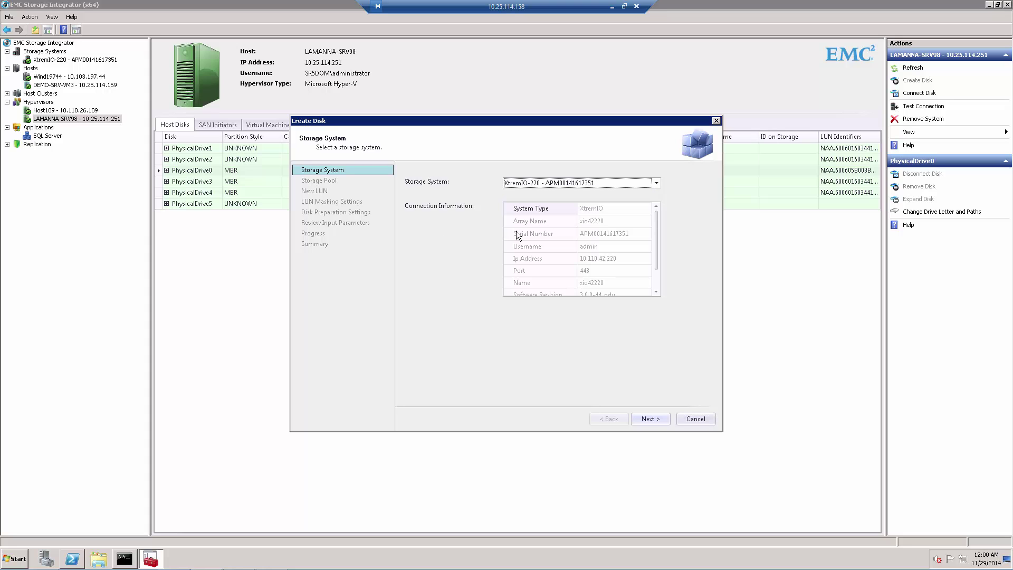
click(644, 422)
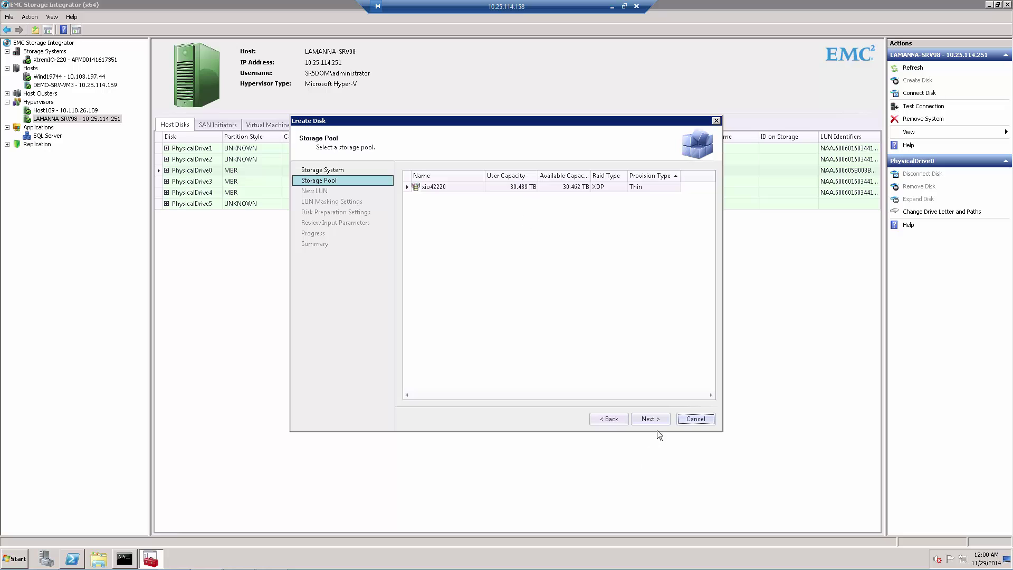
click(653, 422)
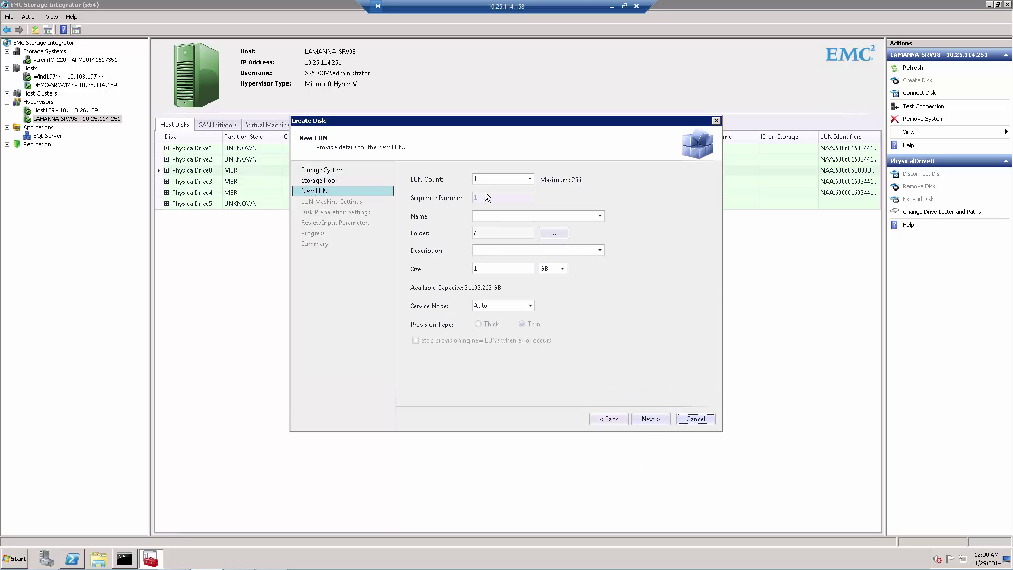
- Define the 1 GB LUN 'test' in the /ESITest folder
click(498, 215)
click(552, 233)
click(379, 218)
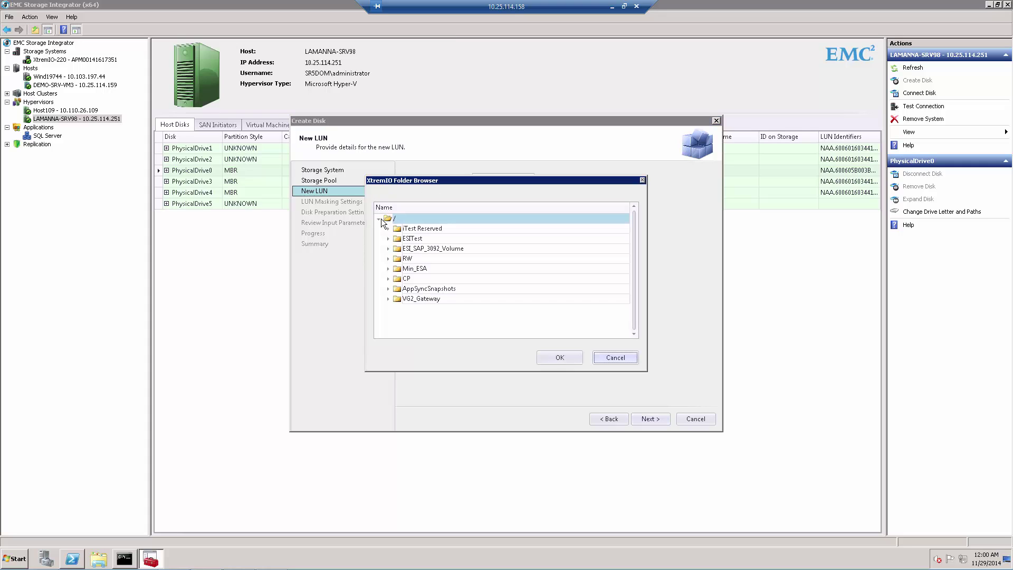
click(554, 356)
click(498, 251)
text(tes)
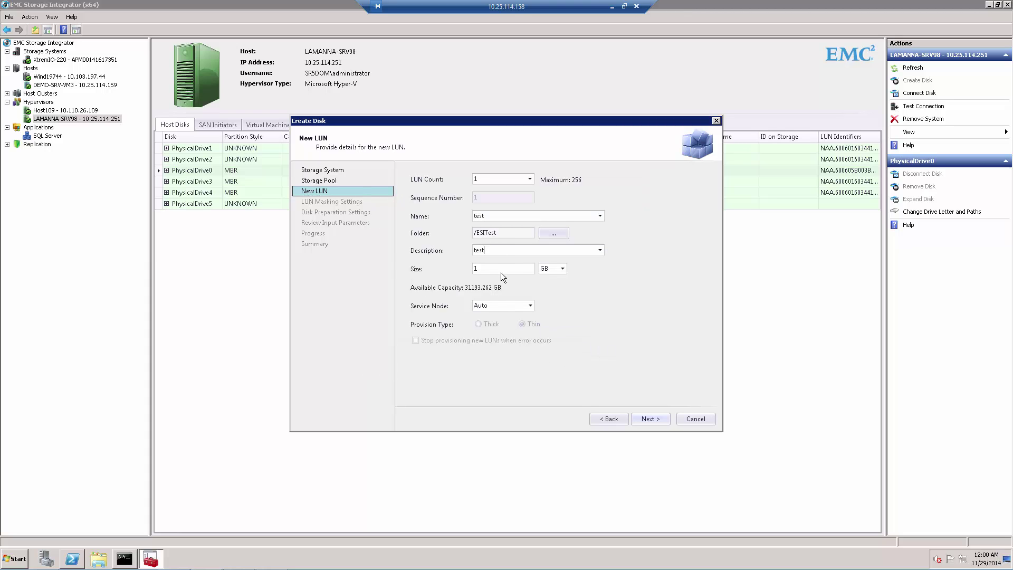
text(t)
- Pass LUN masking and review the MBR/NTFS disk preparation allocation unit size options
click(640, 419)
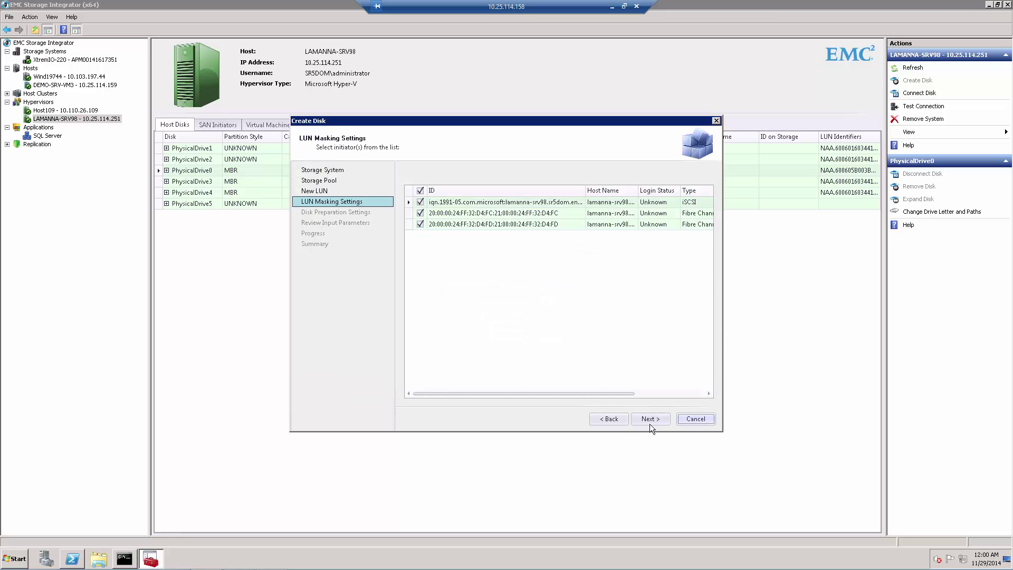
click(650, 420)
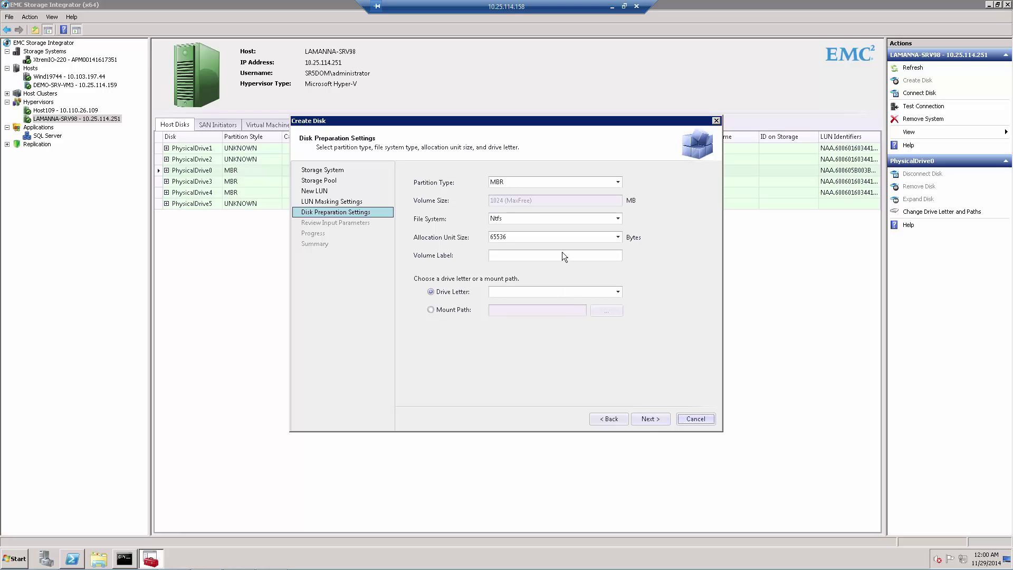
click(616, 239)
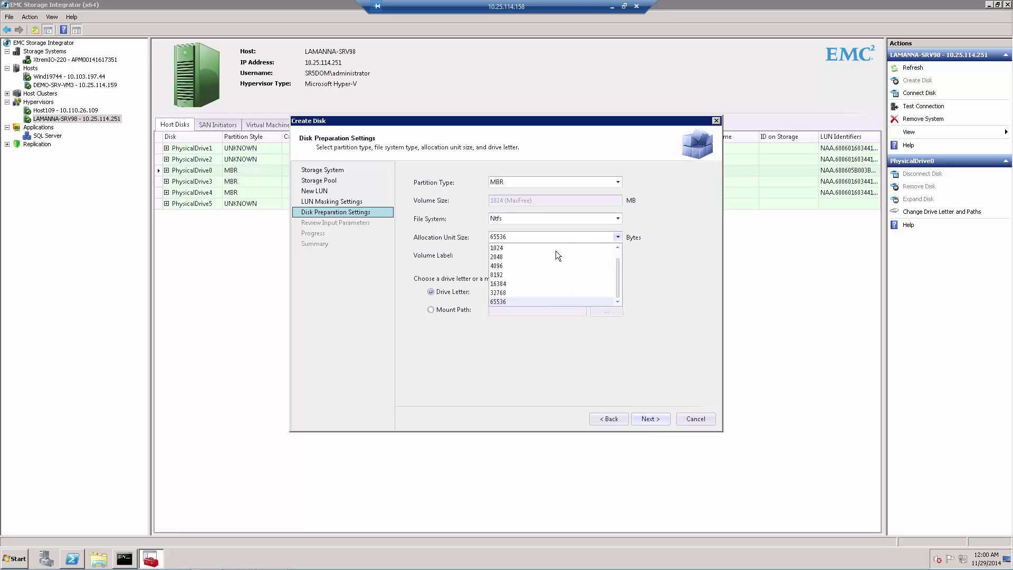
scroll(618, 253, up, 1)
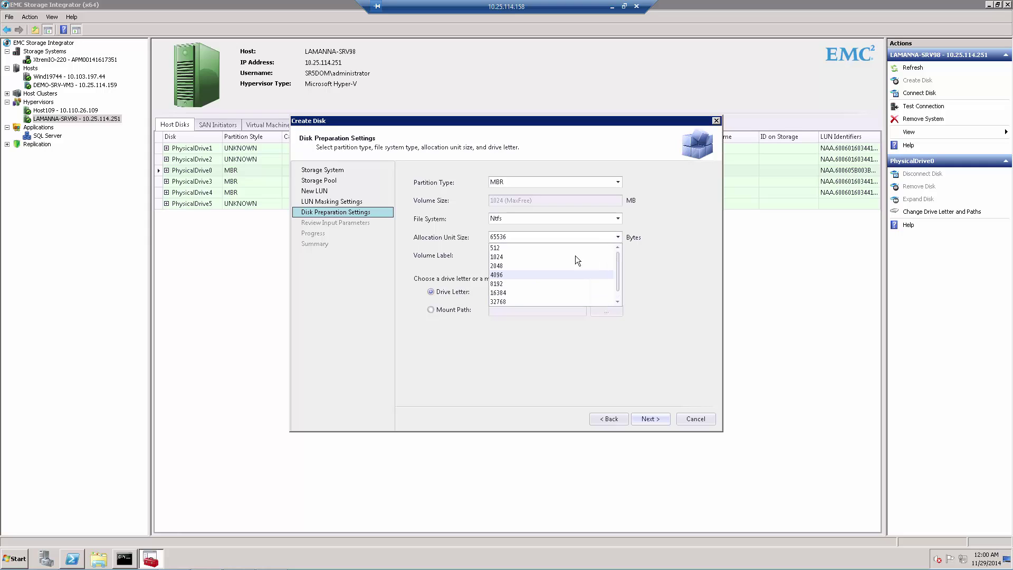
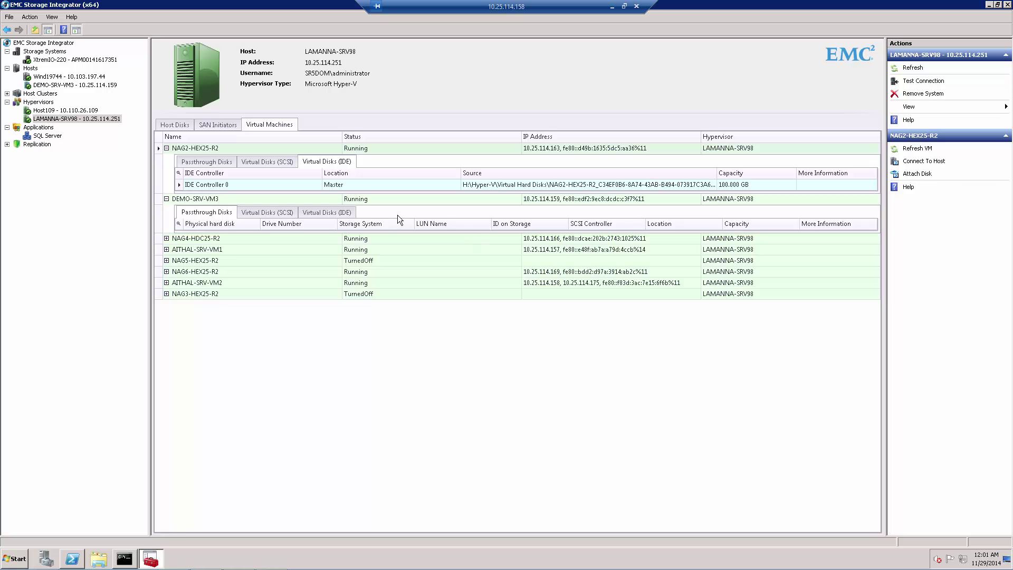
- Collapse and select the NAG2-HEX25-R2 virtual machine, then launch Attach Disk from the Actions pane
click(202, 150)
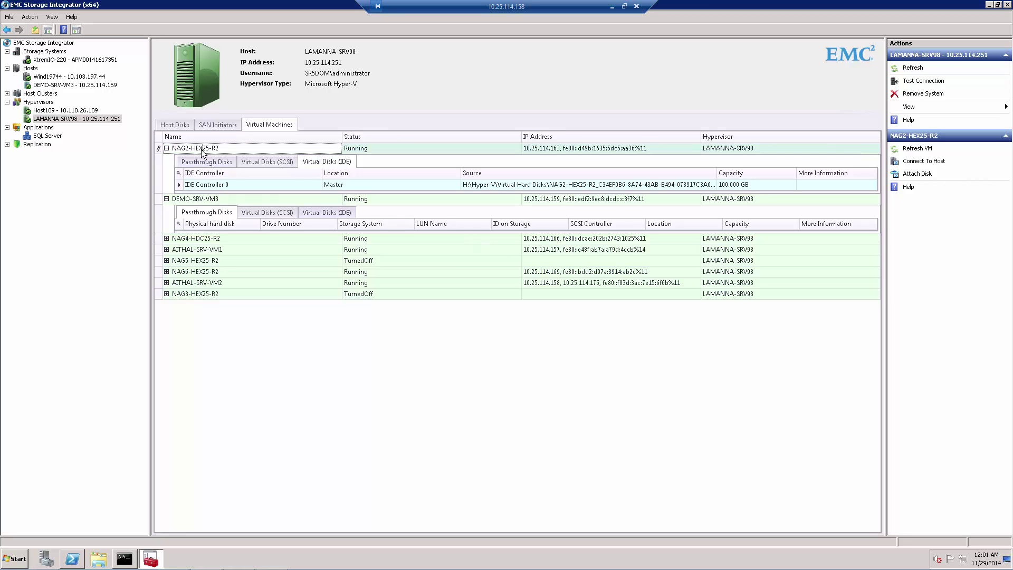
click(167, 149)
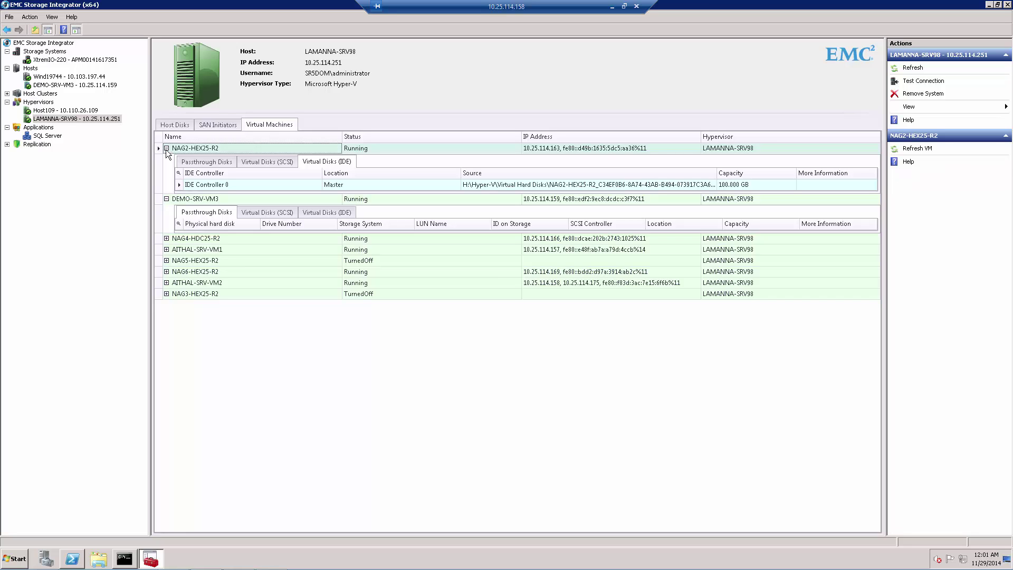
click(166, 148)
click(167, 148)
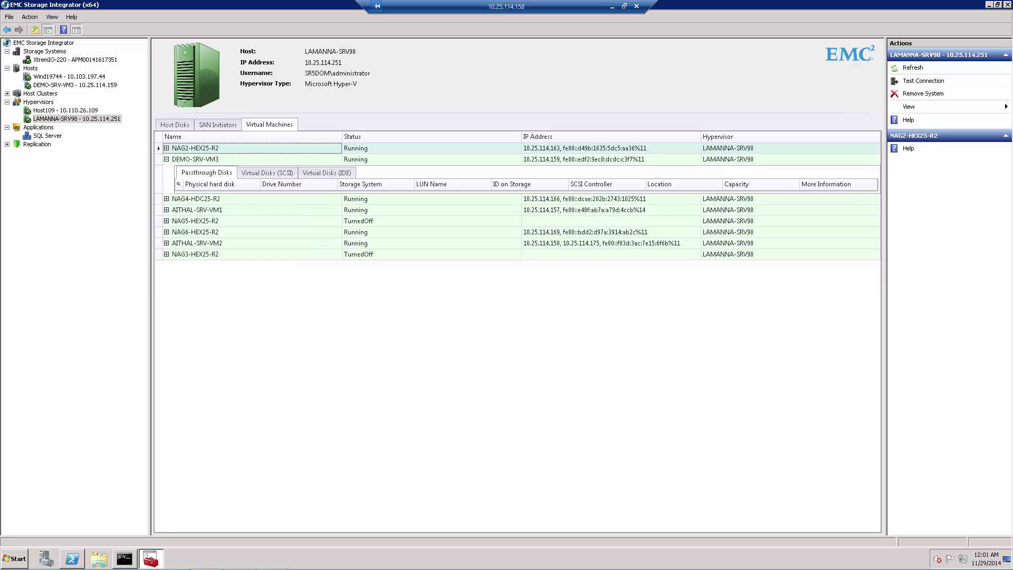
key(Left)
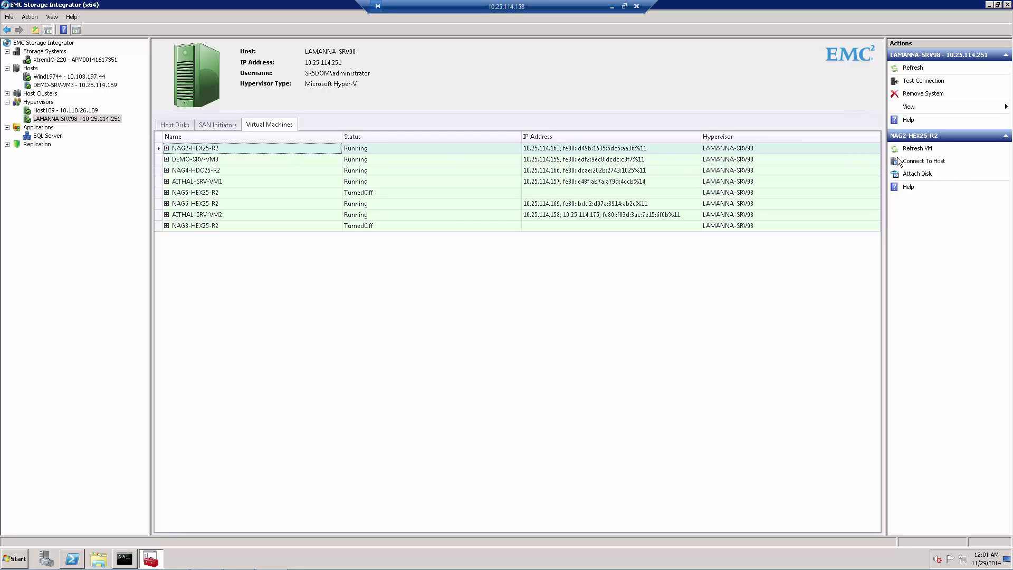
click(917, 174)
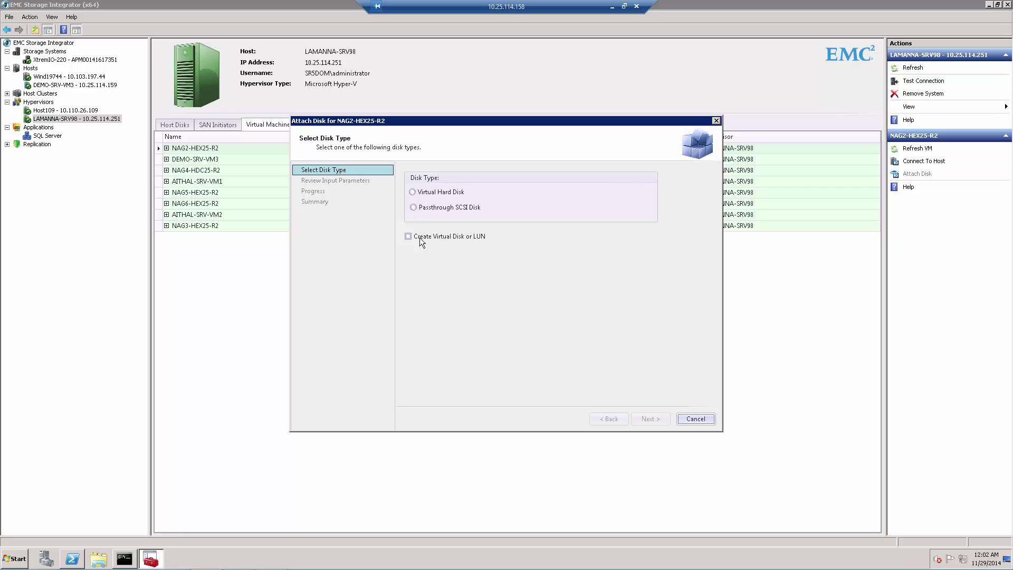
- Choose Passthrough SCSI Disk with Create Virtual Disk or LUN ticked, and advance to storage selection
click(419, 209)
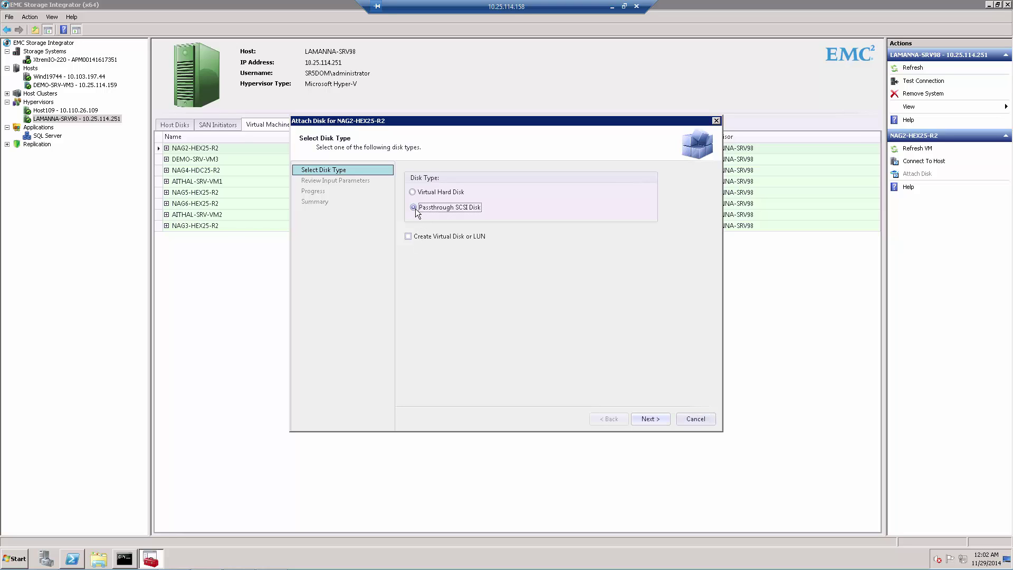
click(410, 237)
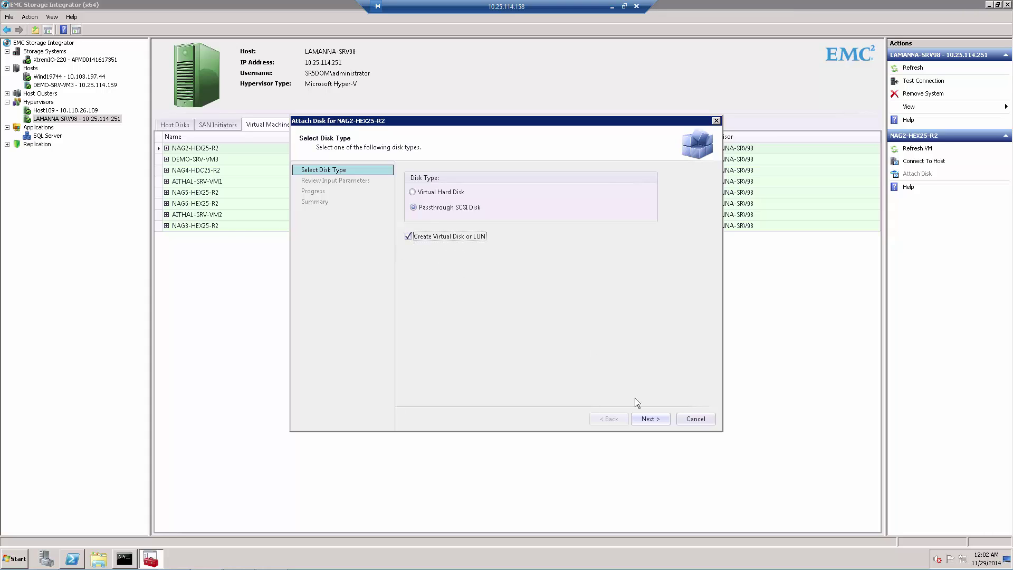
click(647, 419)
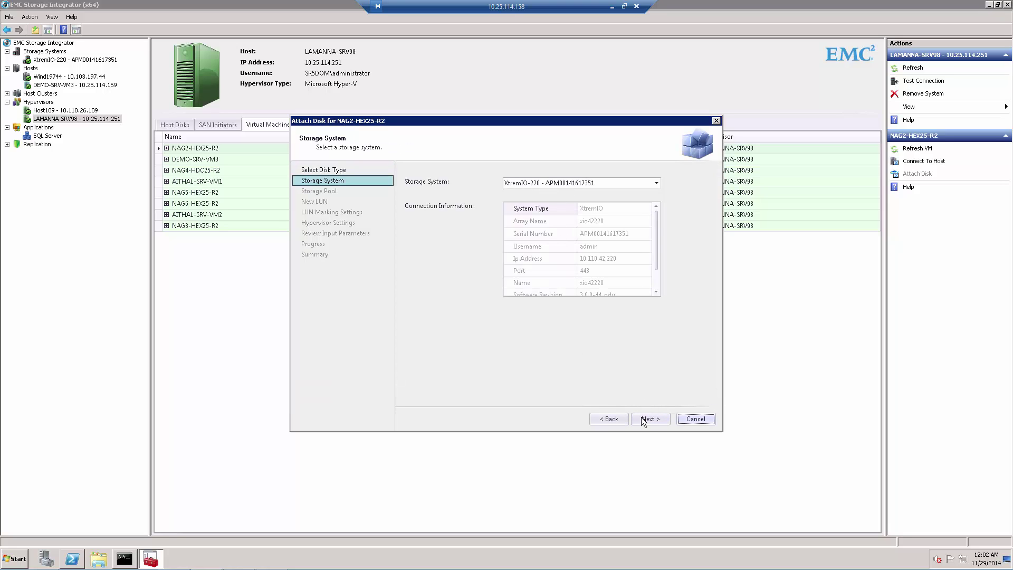
- Keep XtremIO-220 and pool xio42220, name the 1 GB LUN test0002, and keep all three initiators
click(645, 421)
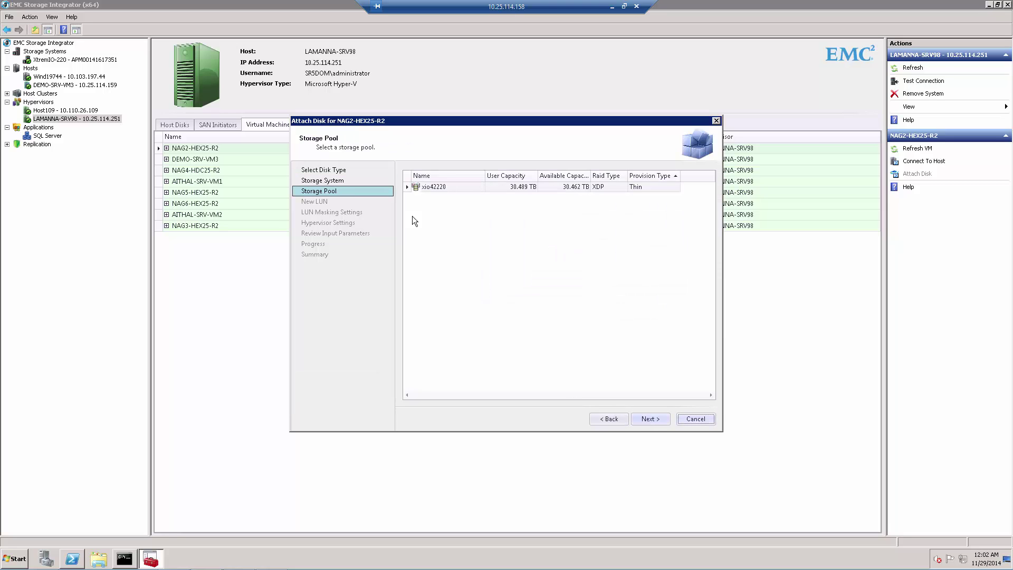
click(648, 423)
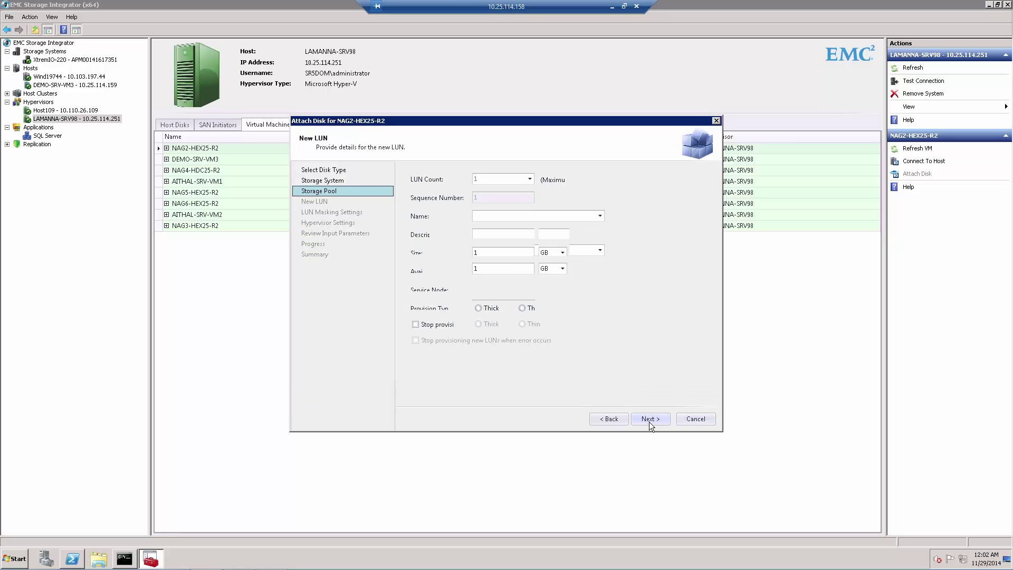
click(495, 216)
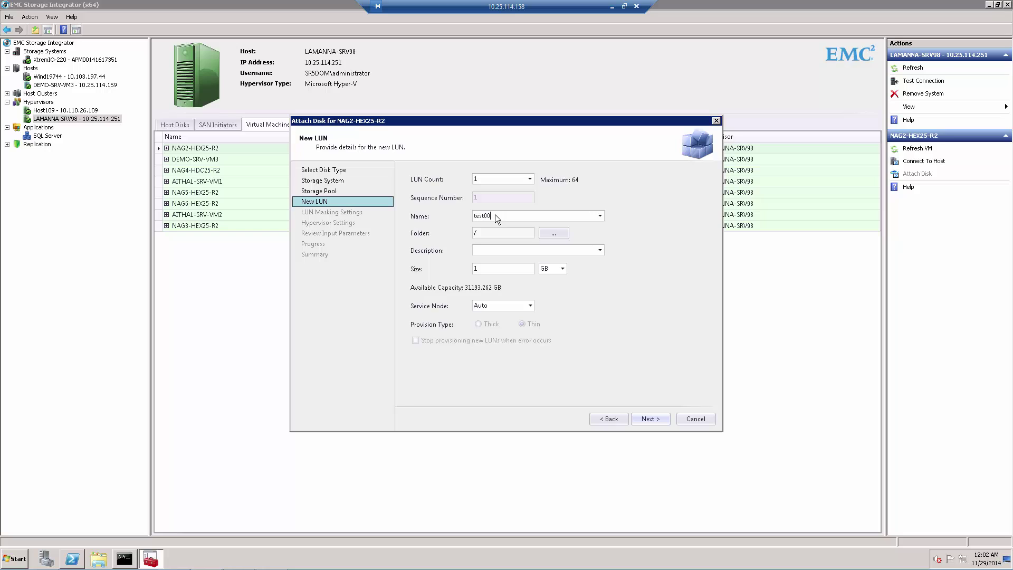
text(test0002)
click(648, 418)
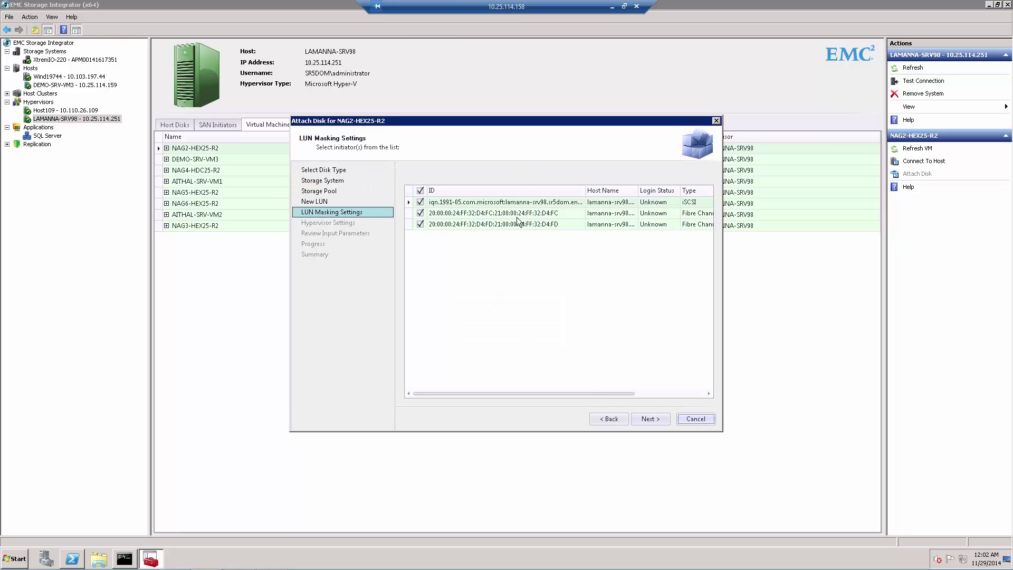
click(645, 418)
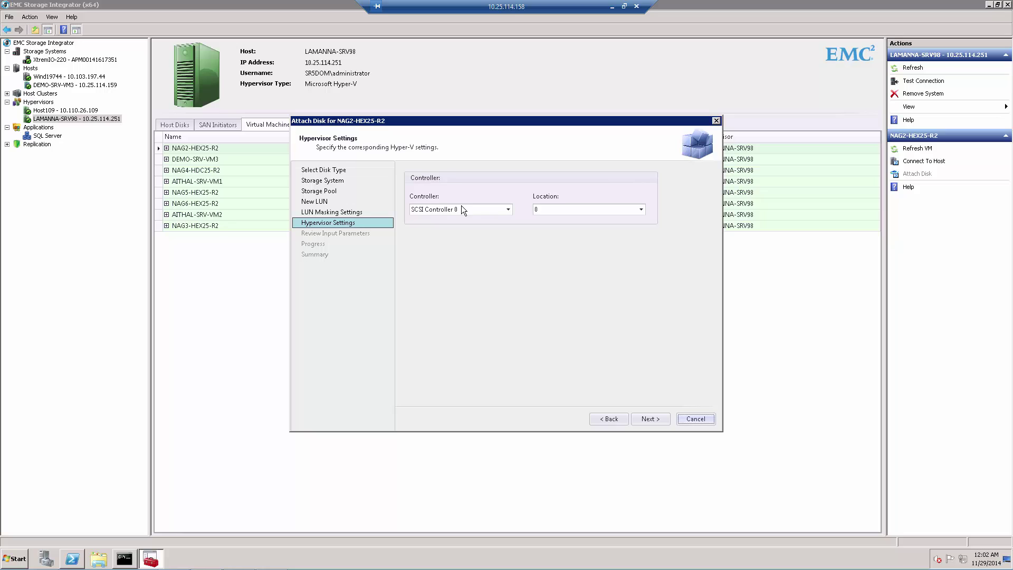
- Assign the LUN to SCSI Controller 0 at location 0, review the summary, and start the job
click(545, 210)
click(508, 210)
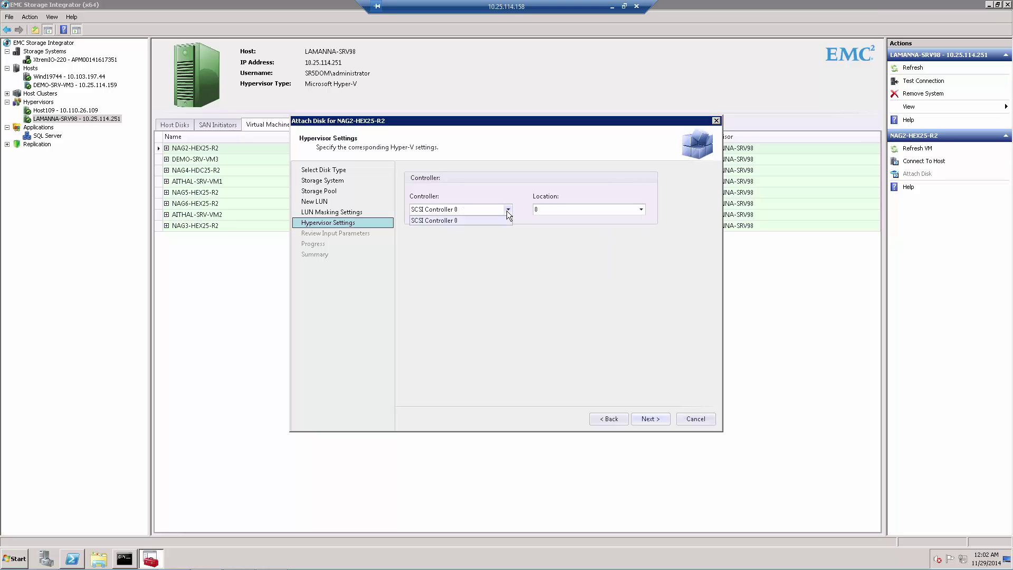
click(508, 219)
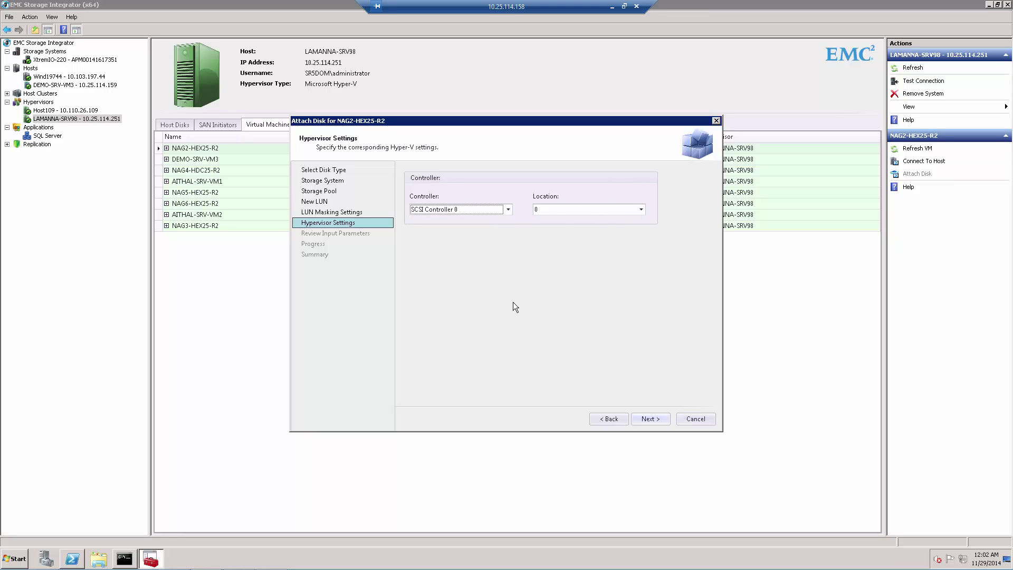
click(641, 419)
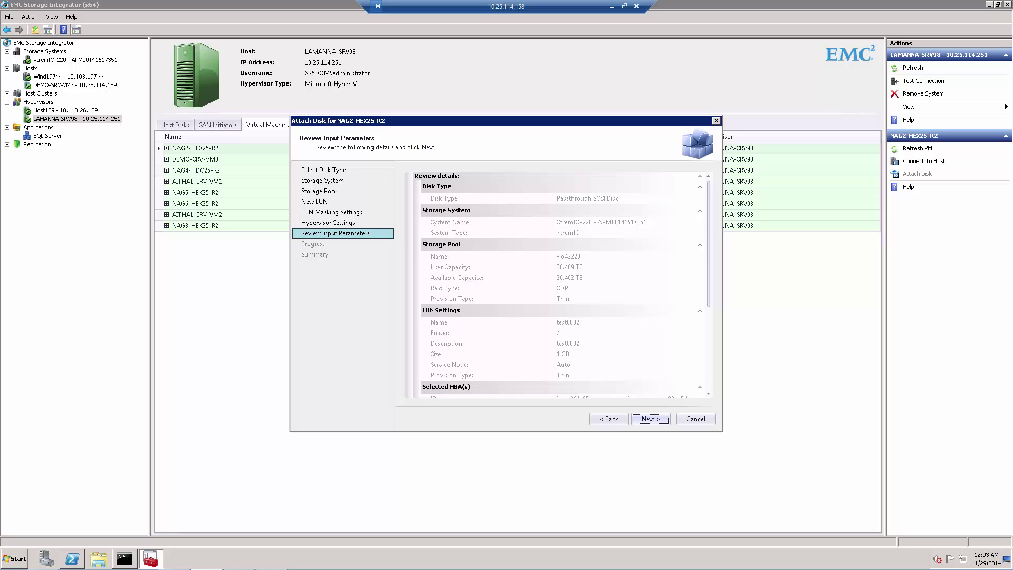
key(Return)
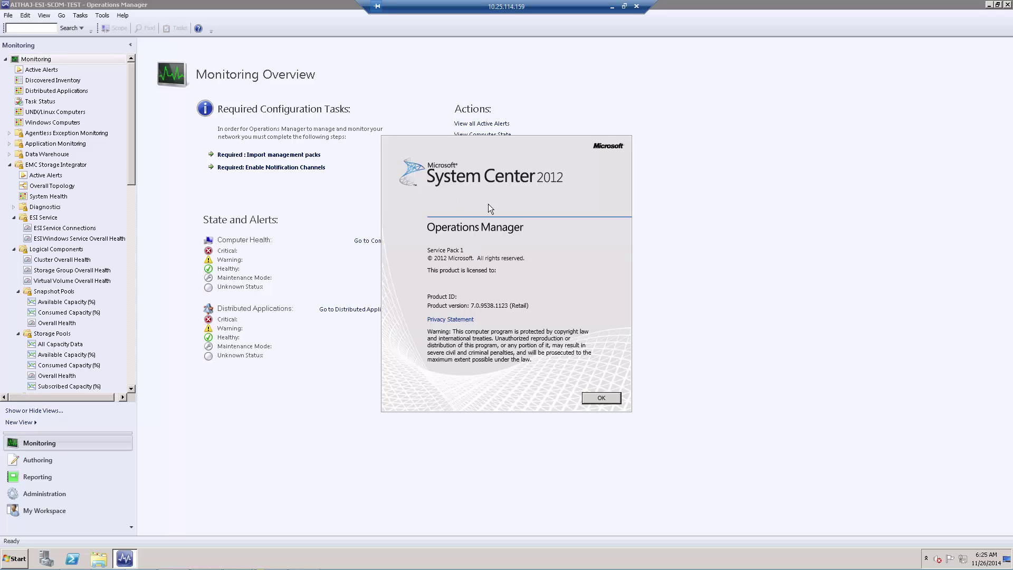
- Dismiss the About box and show EMC Storage Integrator System Health with XtremIO-220 and VNXe-75
click(593, 403)
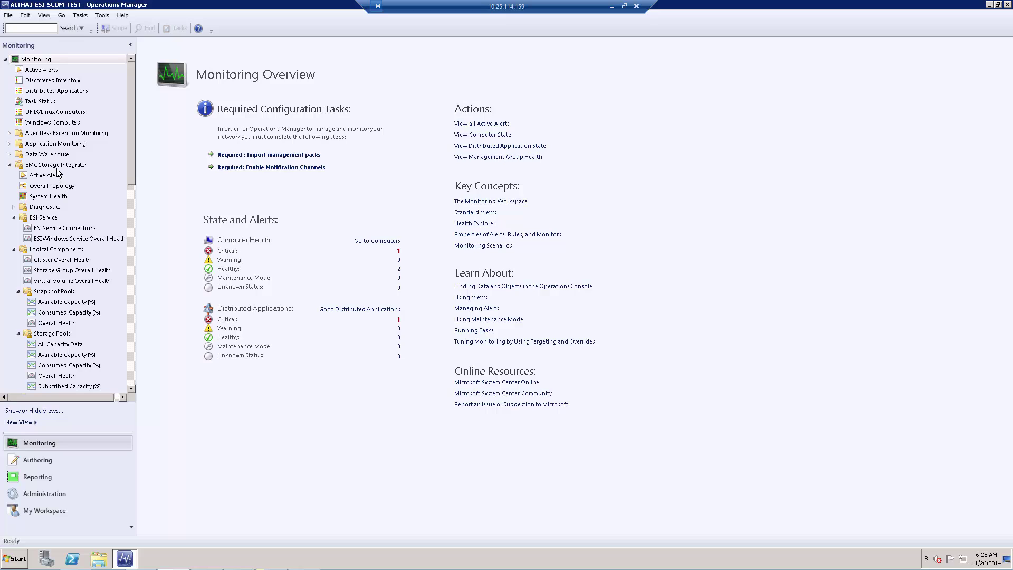
click(45, 168)
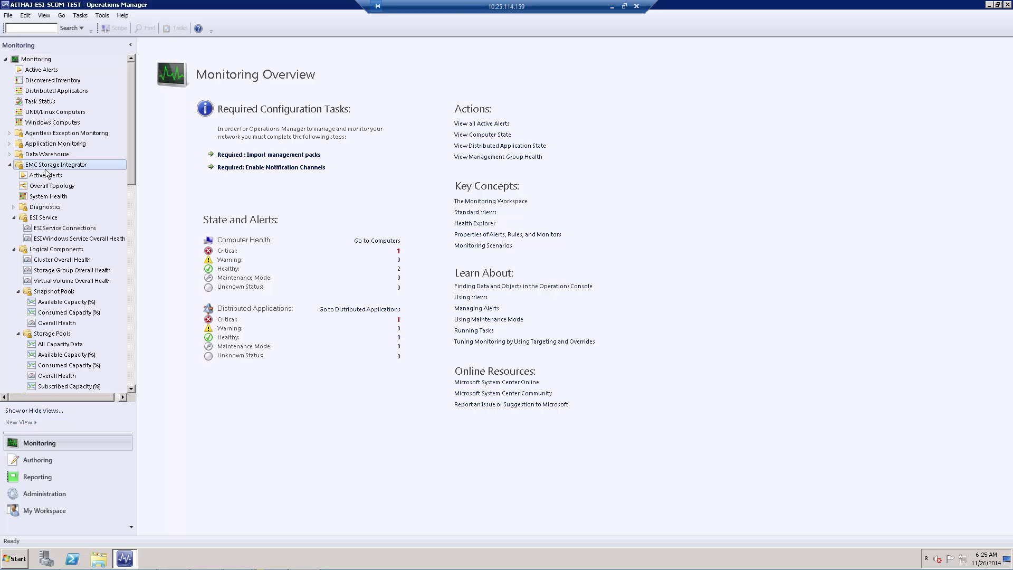
click(44, 197)
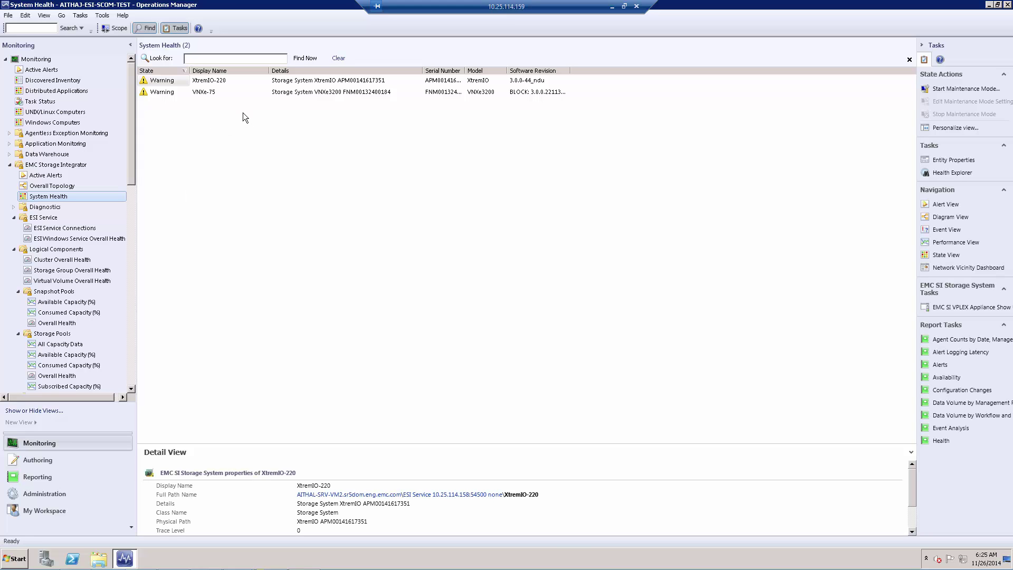
- Inspect the VNXe-75 and XtremIO-220 details, then bring up the Overall Topology diagram
click(214, 92)
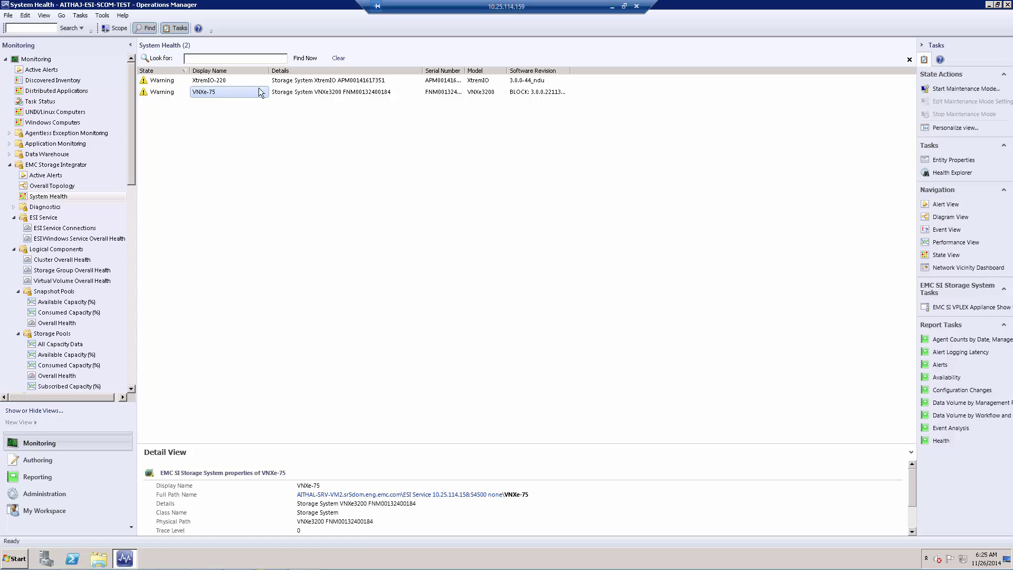
click(166, 83)
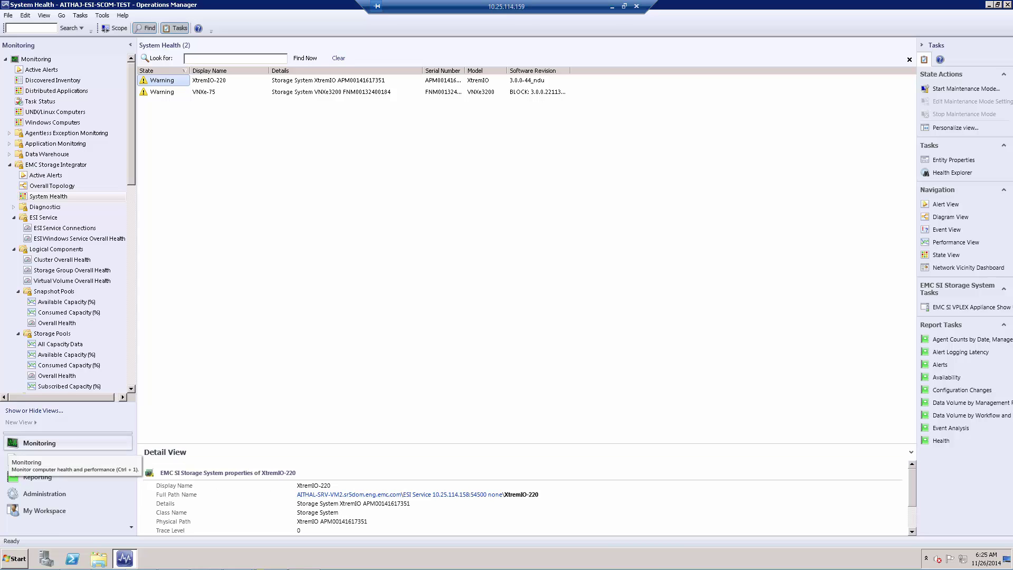
click(52, 186)
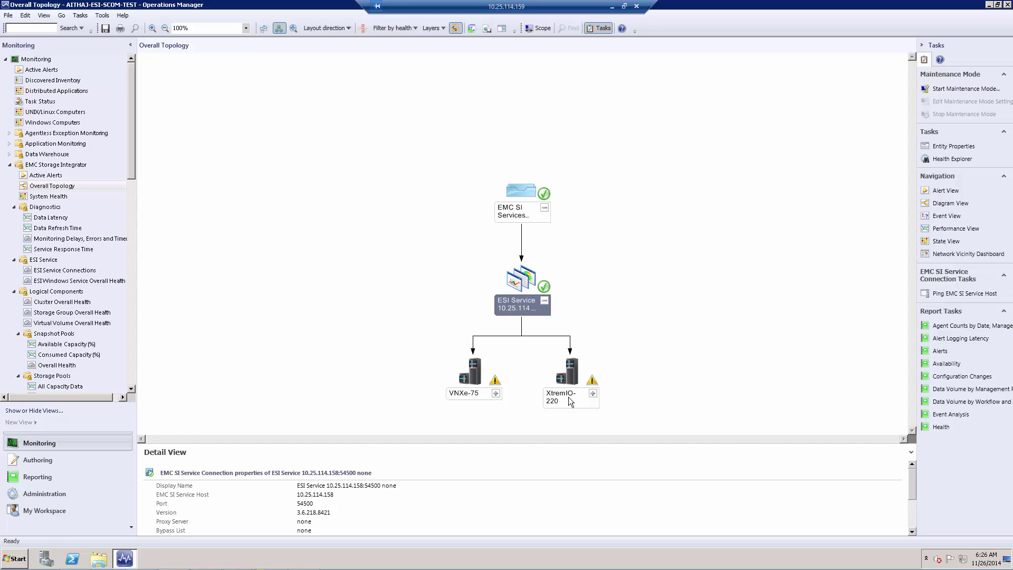
- Expand XtremIO-220 in the topology, confirming the 226 objects, then expand its Warning group
click(593, 394)
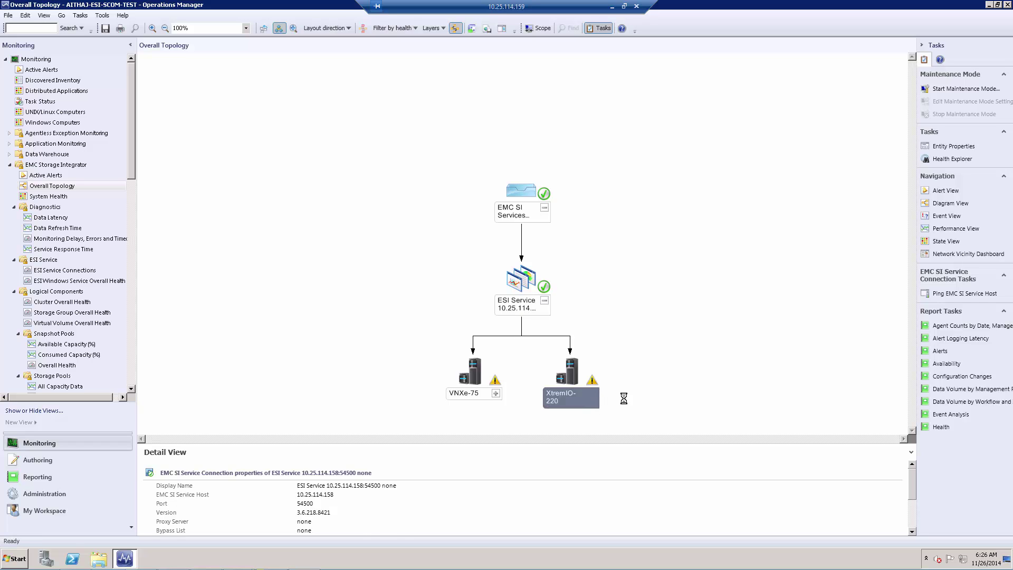
click(538, 310)
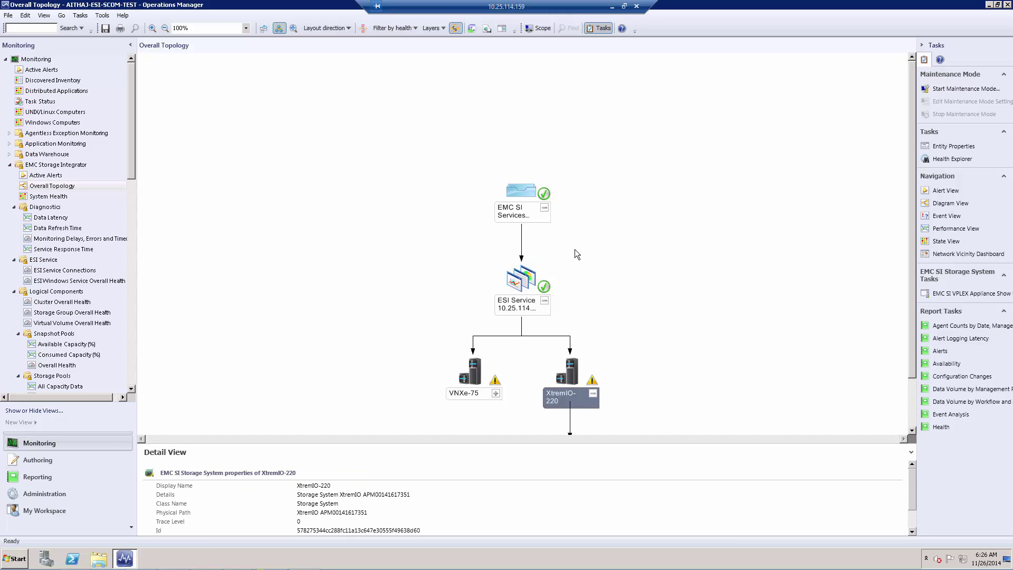
click(912, 416)
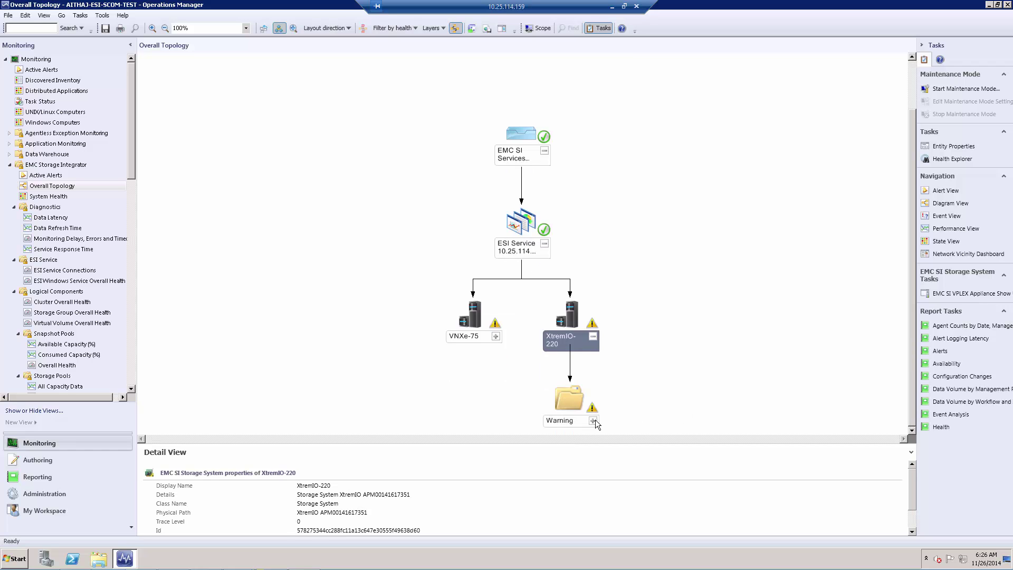
click(596, 419)
click(909, 402)
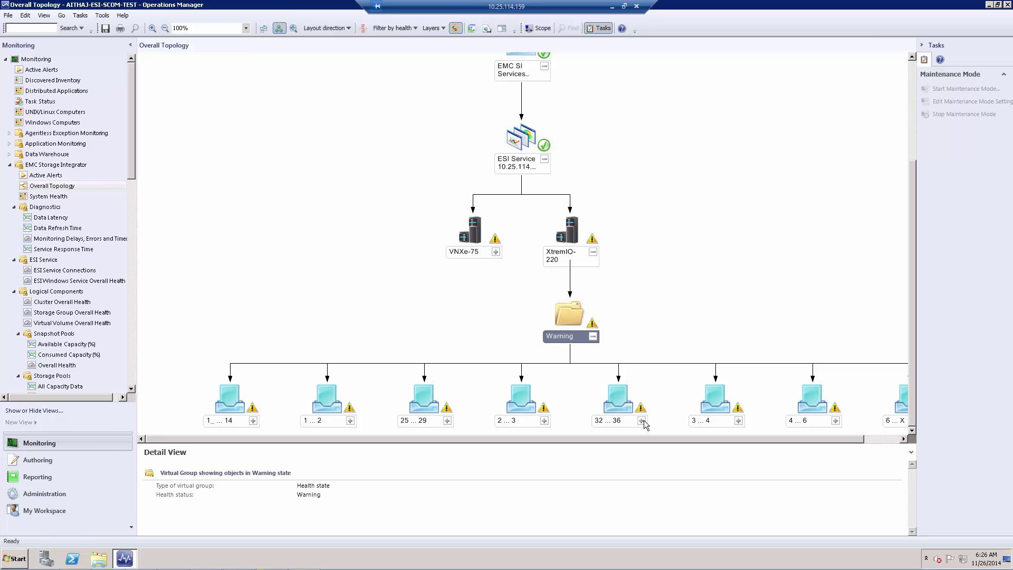
click(641, 421)
- Expand the 32 ... 36 and 33 ... 34 groups, inspect storage group 339_25_1, then show Enclosure Overall Health
click(907, 414)
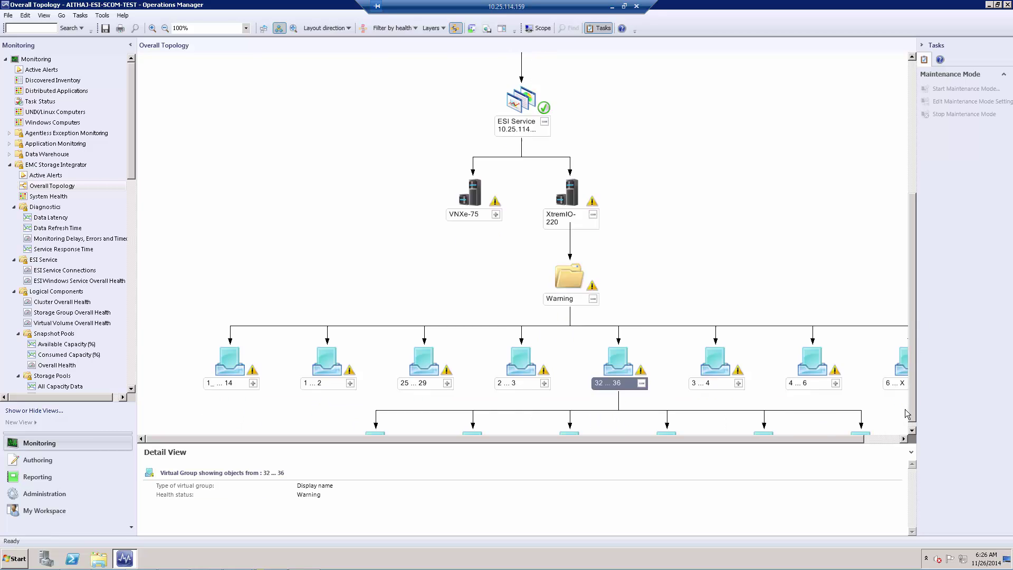
click(909, 411)
click(596, 420)
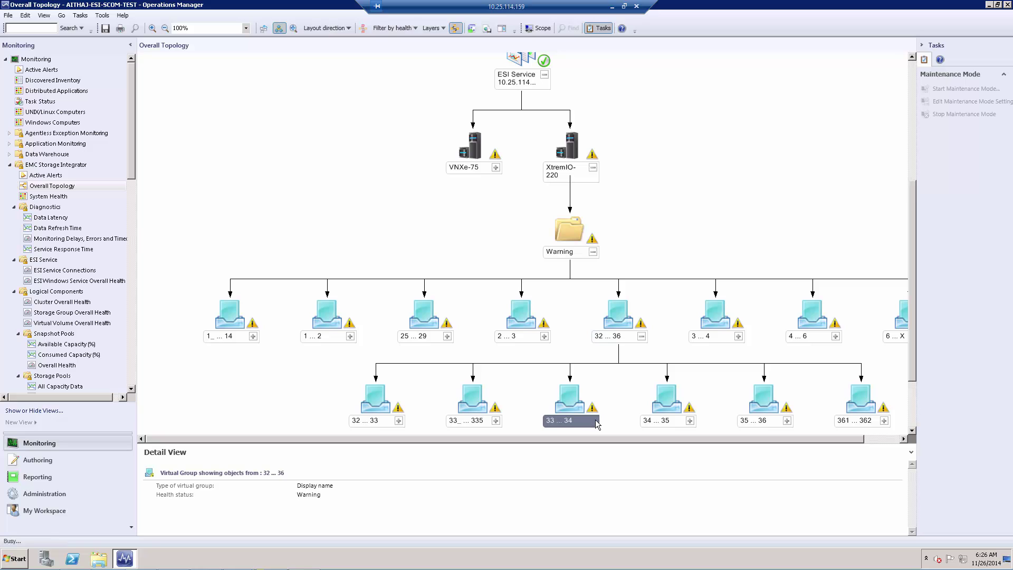
click(902, 422)
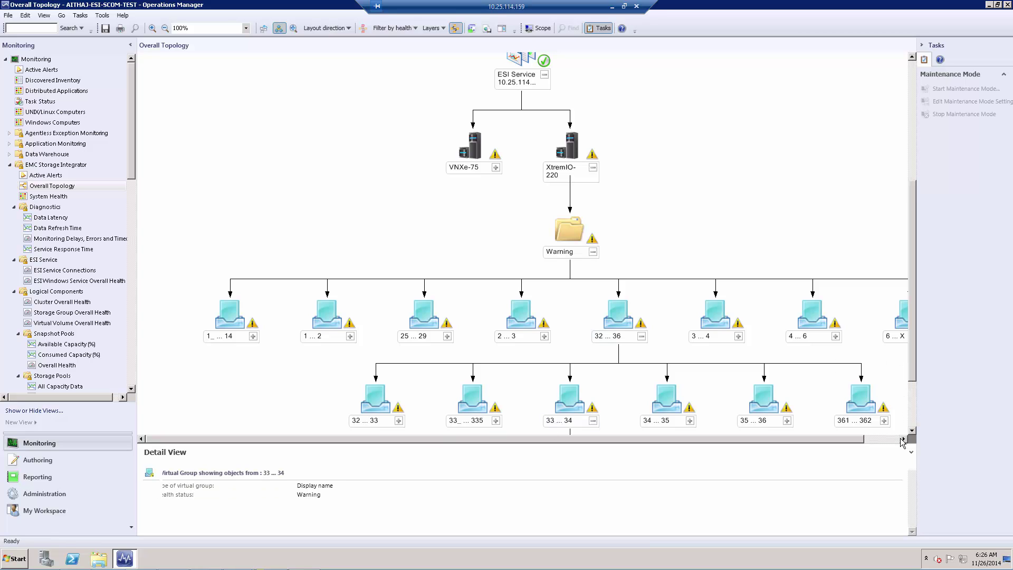
scroll(668, 420, down, 2)
click(668, 420)
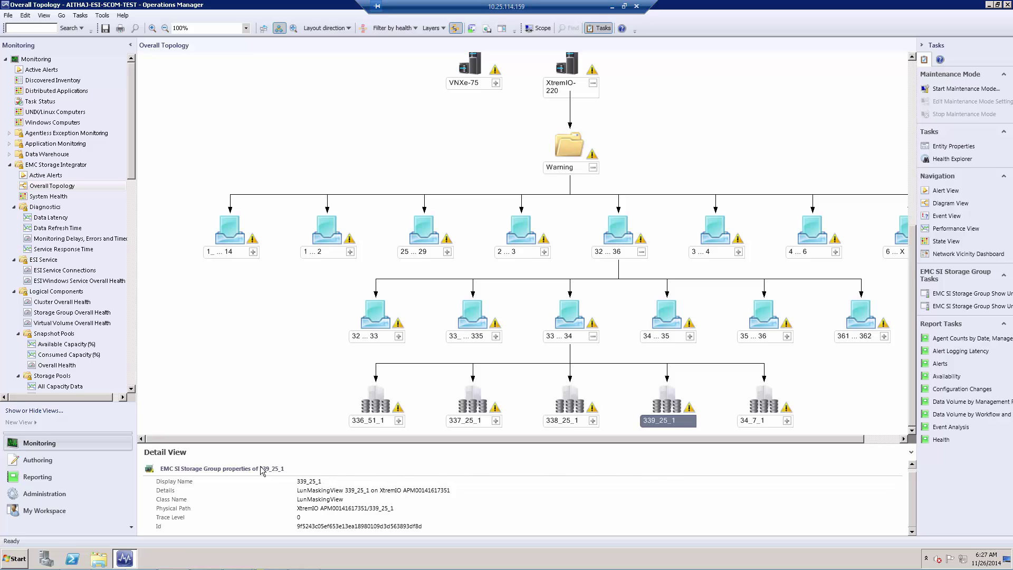
click(49, 218)
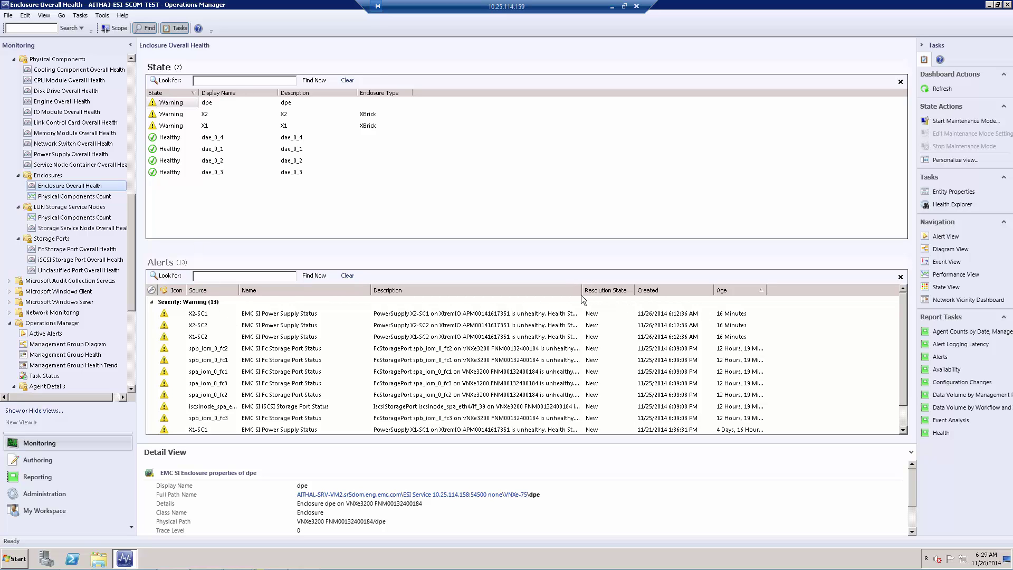
- Review the X2-SC1 power-supply alert plus Network Switch, Memory Module and Link Control Card health
click(408, 316)
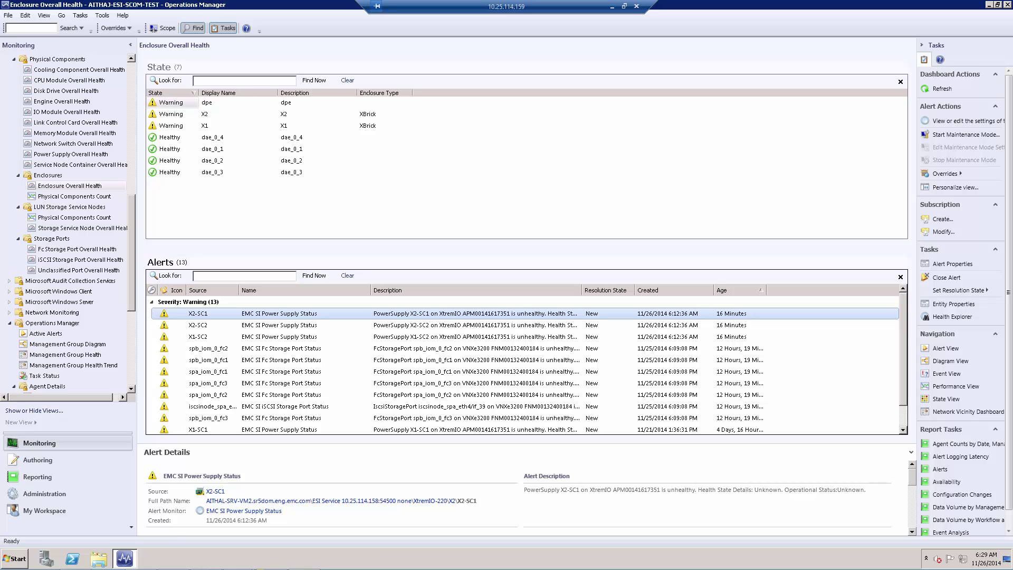
click(73, 143)
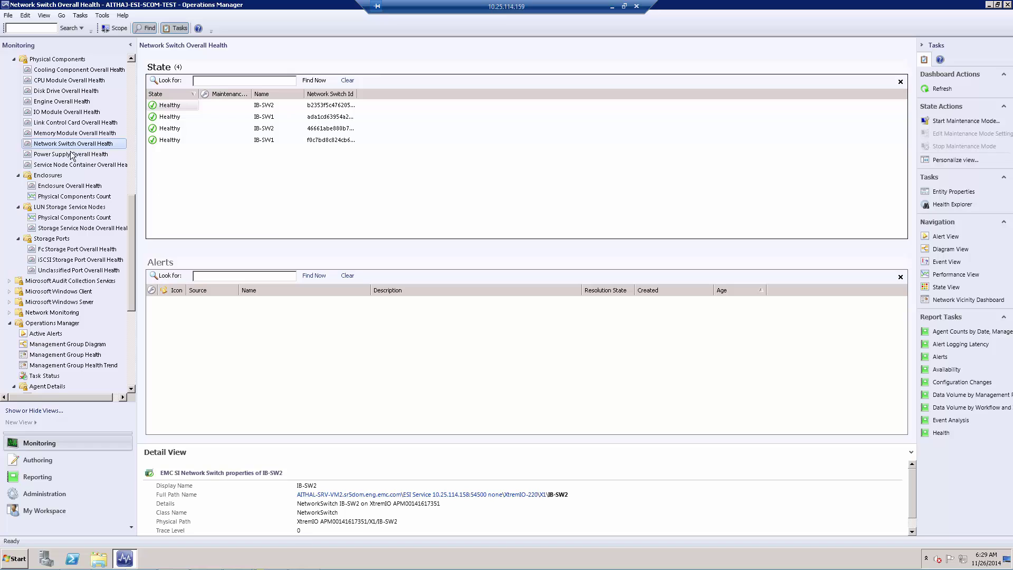
click(64, 134)
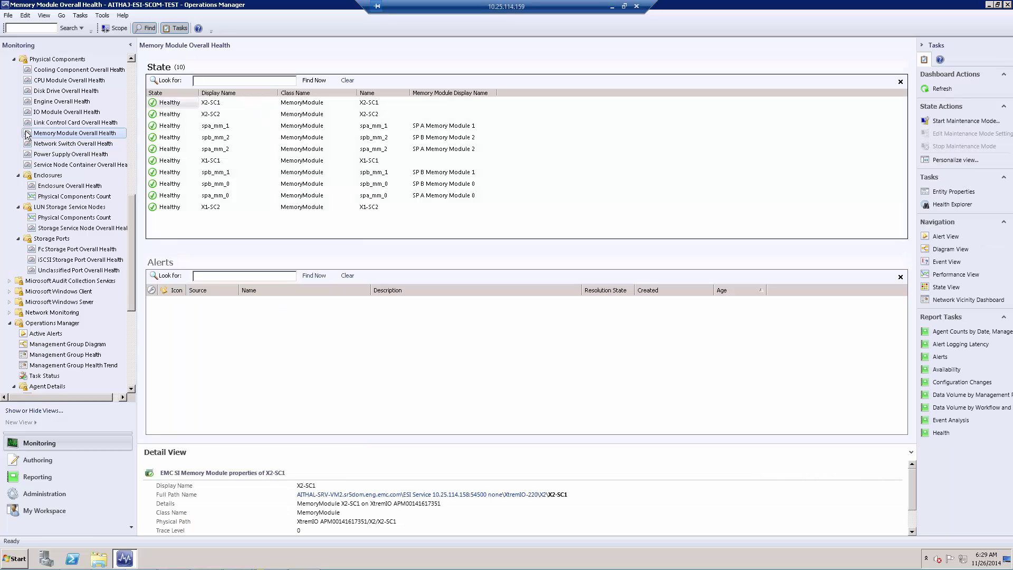
click(36, 125)
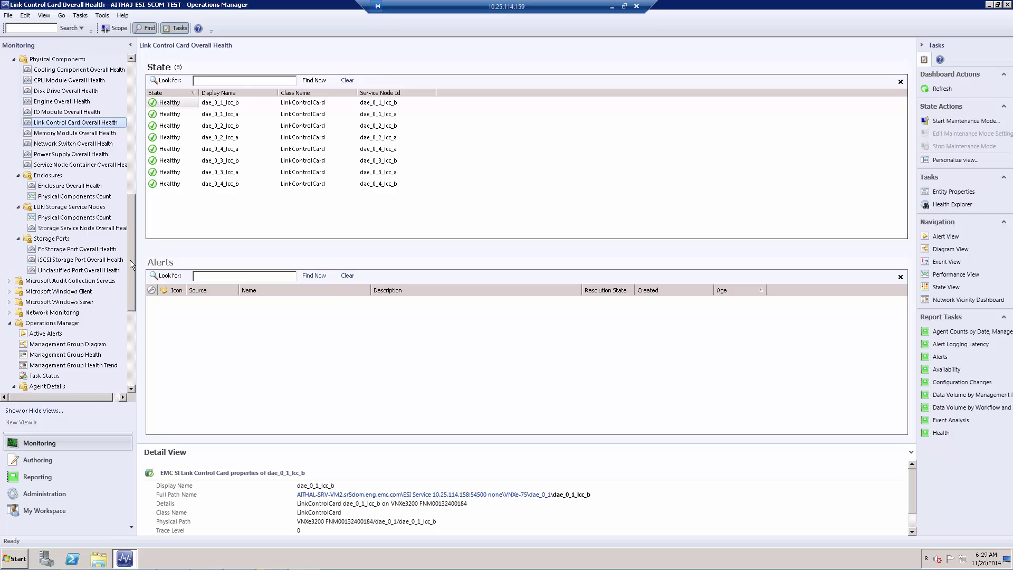
drag(130, 260, 131, 273)
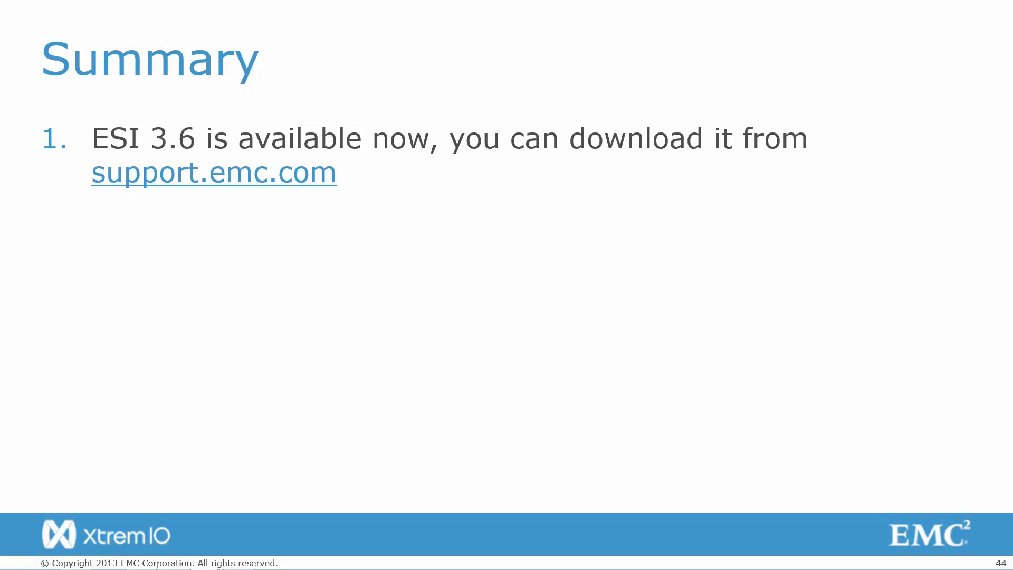
- Advance the Summary slide to show the PowerShell CMD-lets and Q1 / 2015 SQL/SCOM bullets
click(79, 308)
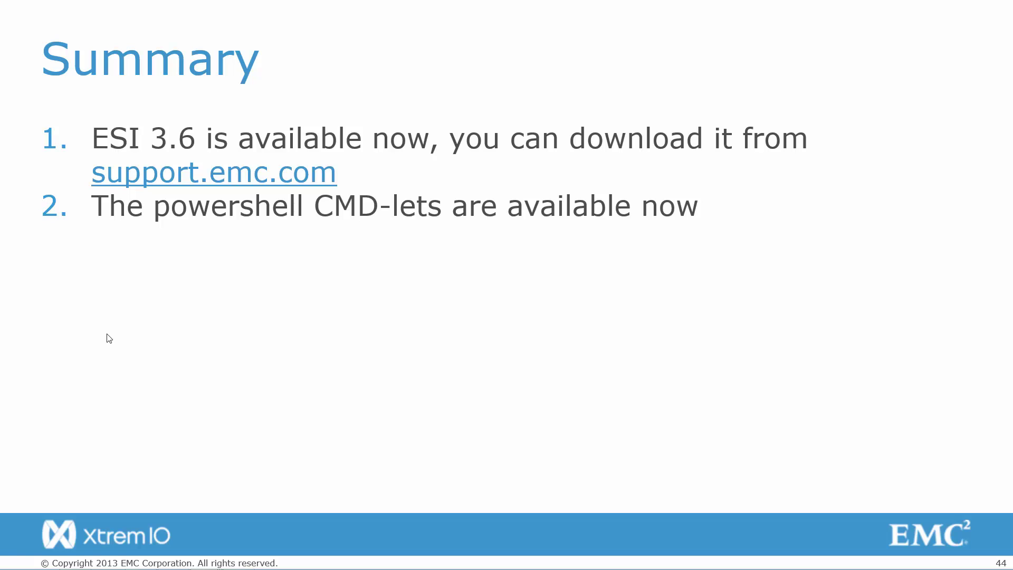
click(197, 344)
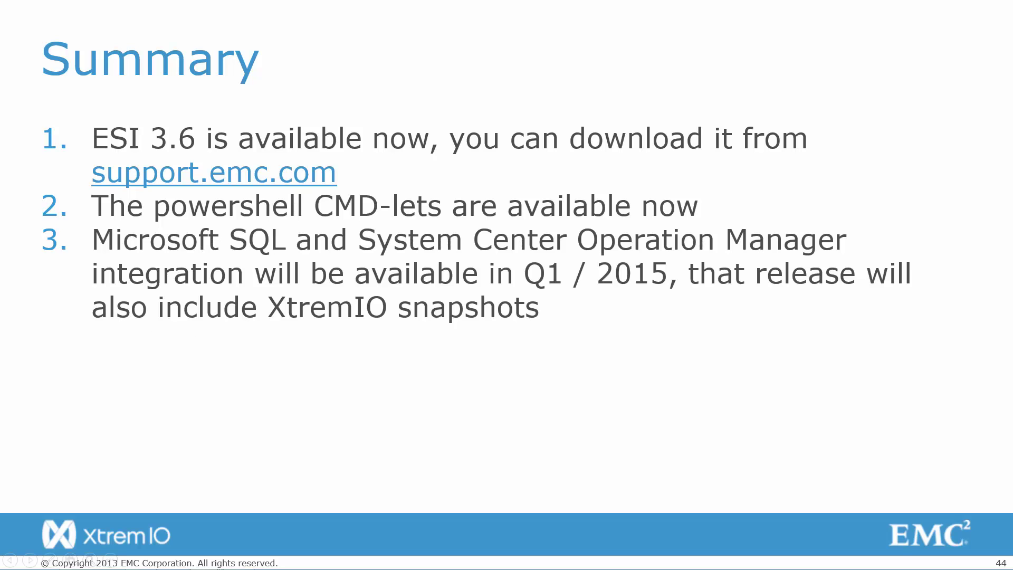